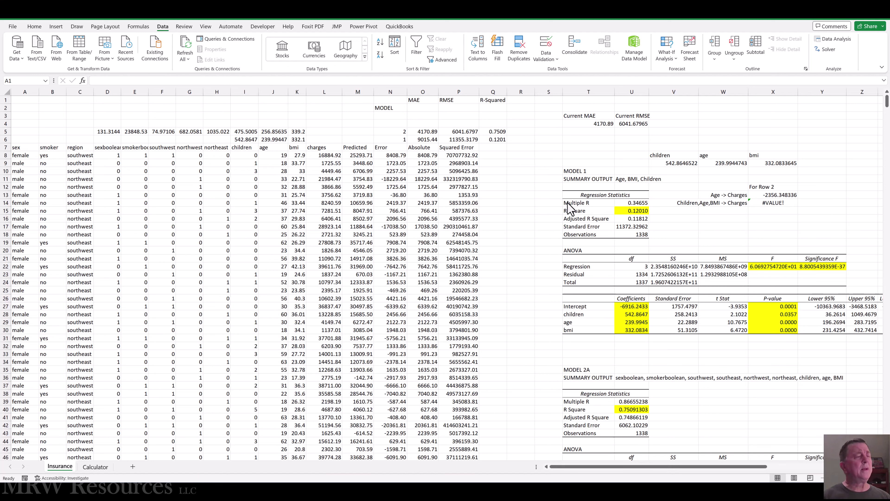
Step: Review the existing Model 1, Model 2A and Model 2b regression outputs on the sheet
{"action": "left_click", "coordinate": [532, 196]}
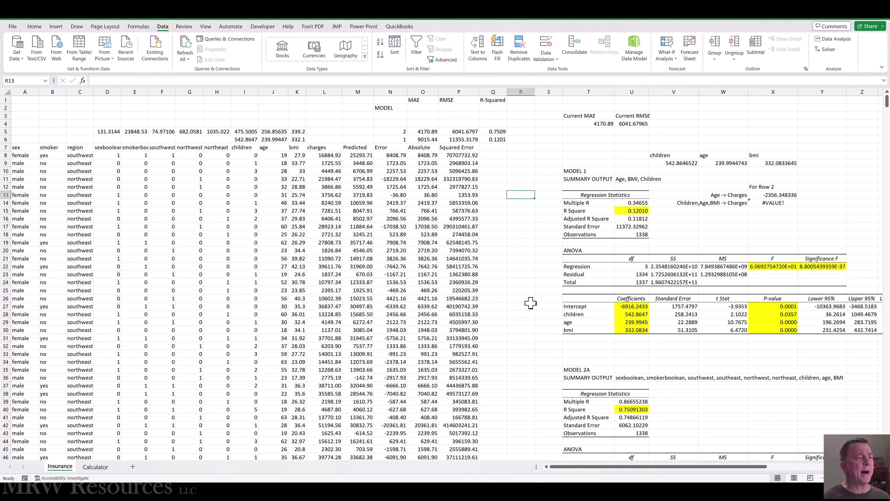
{"action": "key", "text": "Up"}
{"action": "key", "text": "Up"}
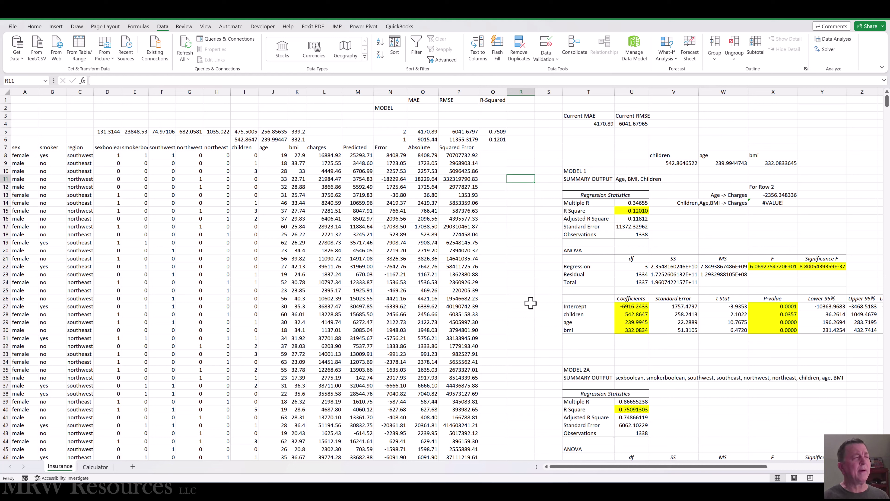
{"action": "key", "text": "Right"}
{"action": "key", "text": "Right"}
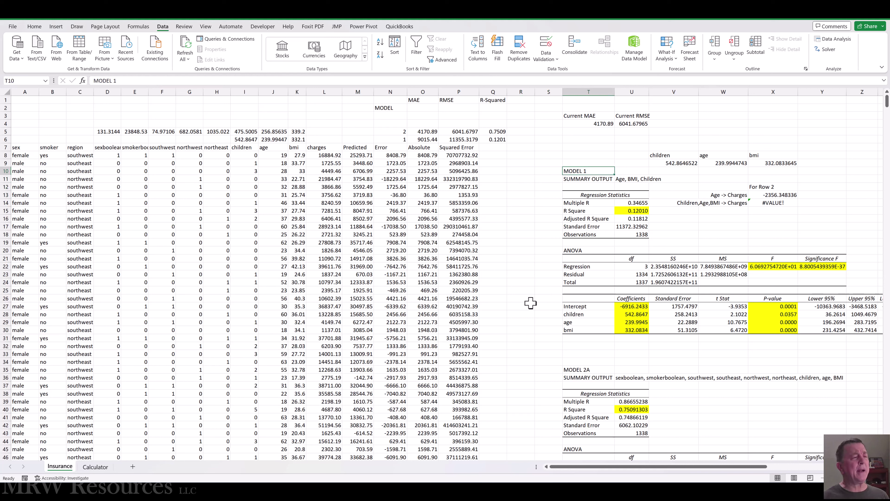
{"action": "key", "text": "Down"}
{"action": "key", "text": "Down"}
{"action": "key", "text": "Down"}
{"action": "key", "text": "Down"}
{"action": "key", "text": "Down"}
{"action": "key", "text": "Down"}
{"action": "key", "text": "Down"}
{"action": "key", "text": "Down"}
{"action": "key", "text": "Down"}
{"action": "key", "text": "Down"}
{"action": "key", "text": "Down"}
{"action": "key", "text": "Down"}
{"action": "key", "text": "Down"}
{"action": "key", "text": "Down"}
{"action": "key", "text": "Down"}
{"action": "key", "text": "Down"}
{"action": "key", "text": "Down"}
{"action": "key", "text": "Down"}
{"action": "key", "text": "Down"}
{"action": "key", "text": "Down"}
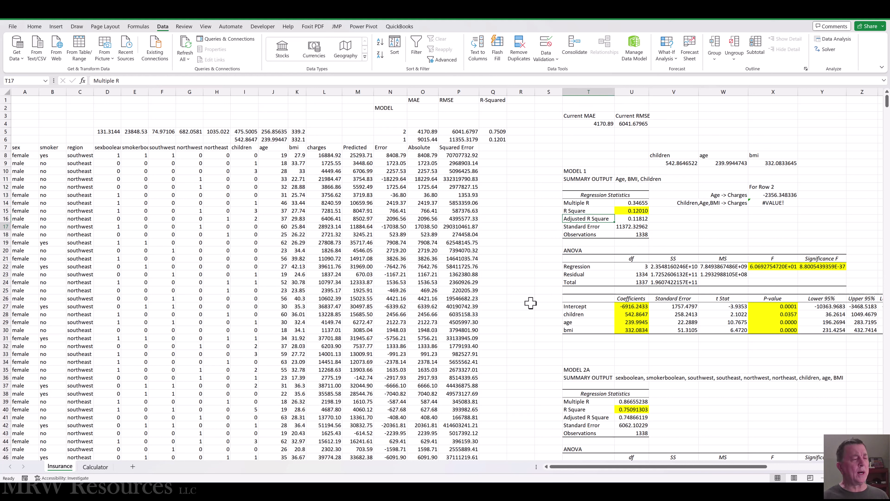
{"action": "key", "text": "Up"}
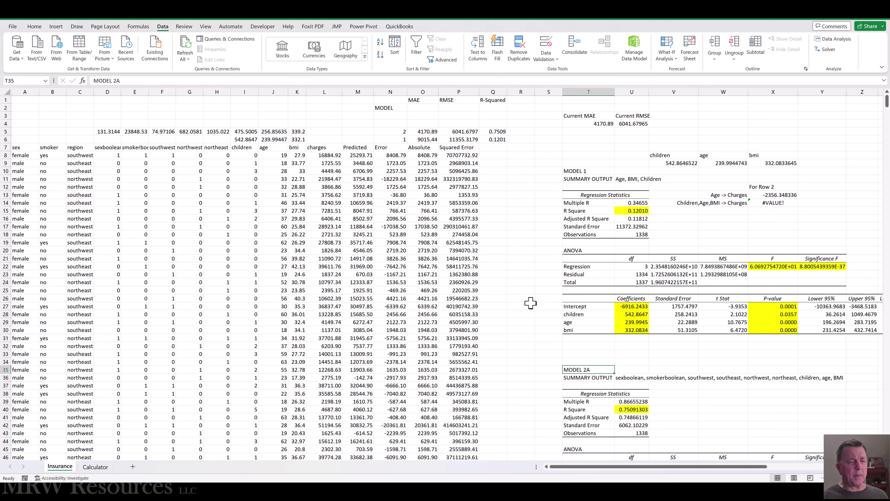
{"action": "key", "text": "Right"}
{"action": "key", "text": "Right"}
{"action": "key", "text": "Right"}
{"action": "key", "text": "Right"}
{"action": "key", "text": "Left"}
{"action": "key", "text": "Left"}
{"action": "key", "text": "Left"}
{"action": "key", "text": "Left"}
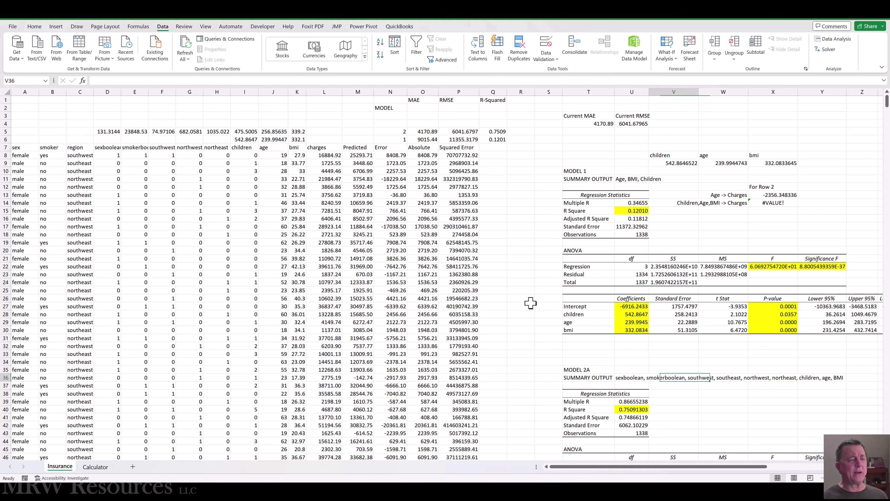
{"action": "key", "text": "Down"}
{"action": "key", "text": "Down"}
{"action": "key", "text": "Down"}
{"action": "key", "text": "Down"}
{"action": "key", "text": "Down"}
{"action": "key", "text": "Down"}
{"action": "key", "text": "Down"}
{"action": "key", "text": "Down"}
{"action": "key", "text": "Down"}
{"action": "key", "text": "Down"}
{"action": "key", "text": "Down"}
{"action": "key", "text": "Down"}
{"action": "key", "text": "Down"}
{"action": "key", "text": "Down"}
{"action": "key", "text": "Down"}
{"action": "key", "text": "Down"}
{"action": "key", "text": "Down"}
{"action": "key", "text": "Down"}
{"action": "key", "text": "Down"}
{"action": "key", "text": "Down"}
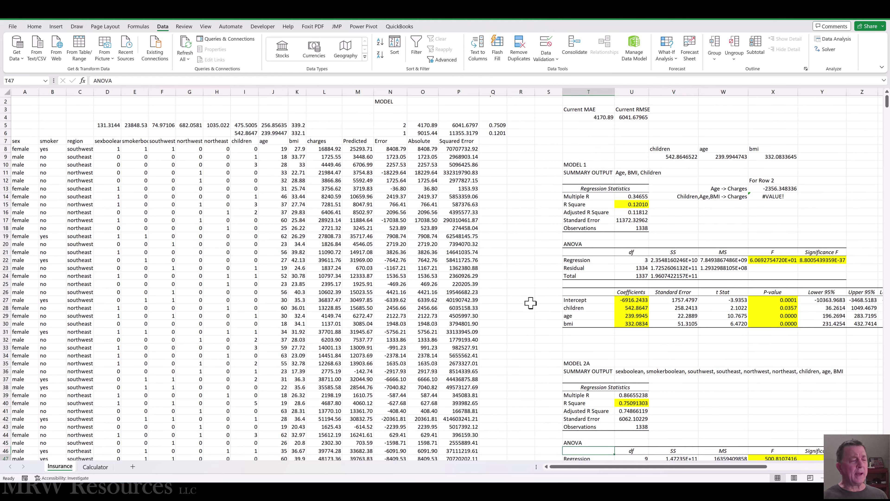
{"action": "key", "text": "Down"}
{"action": "key", "text": "Down"}
{"action": "key", "text": "Down"}
{"action": "key", "text": "Down"}
{"action": "key", "text": "Down"}
{"action": "key", "text": "Down"}
{"action": "key", "text": "Down"}
{"action": "key", "text": "Down"}
{"action": "key", "text": "Down"}
{"action": "key", "text": "Down"}
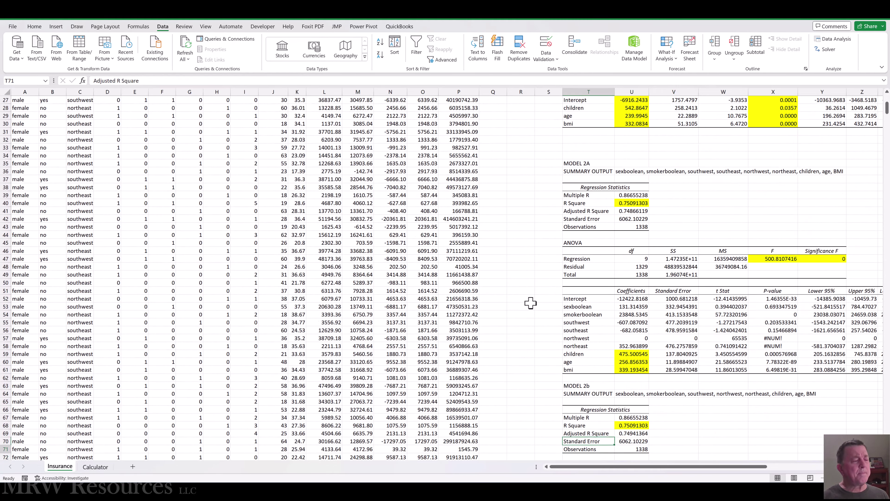
{"action": "key", "text": "Up"}
{"action": "key", "text": "Up"}
{"action": "key", "text": "Up"}
{"action": "key", "text": "Up"}
{"action": "key", "text": "Up"}
{"action": "key", "text": "Up"}
{"action": "key", "text": "Up"}
{"action": "key", "text": "Up"}
{"action": "key", "text": "Up"}
{"action": "key", "text": "Up"}
{"action": "key", "text": "Up"}
{"action": "key", "text": "Up"}
{"action": "key", "text": "Up"}
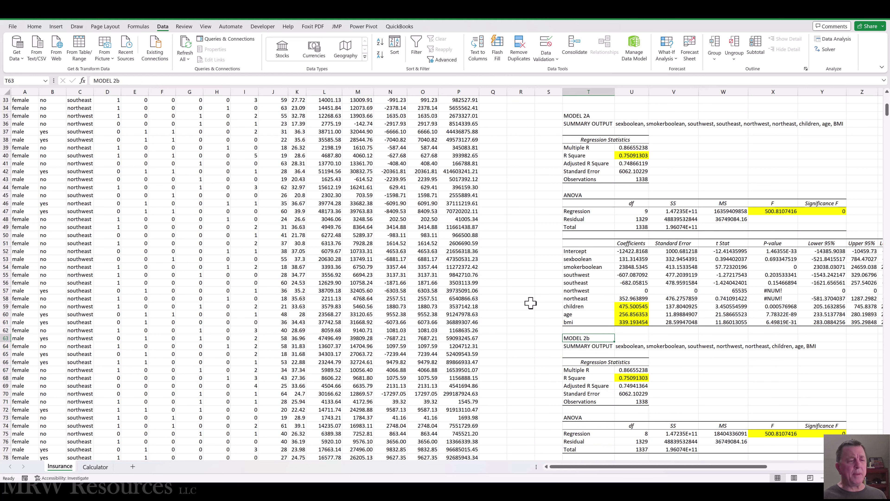
{"action": "key", "text": "Down"}
{"action": "key", "text": "Right"}
{"action": "key", "text": "Down"}
{"action": "key", "text": "Down"}
{"action": "key", "text": "Down"}
{"action": "key", "text": "Down"}
{"action": "key", "text": "Down"}
{"action": "key", "text": "Down"}
{"action": "key", "text": "Down"}
{"action": "key", "text": "Down"}
{"action": "key", "text": "Down"}
{"action": "key", "text": "Down"}
{"action": "key", "text": "Down"}
{"action": "key", "text": "Down"}
{"action": "key", "text": "Down"}
{"action": "key", "text": "Down"}
{"action": "key", "text": "Down"}
{"action": "key", "text": "Down"}
{"action": "key", "text": "Down"}
{"action": "key", "text": "Down"}
{"action": "key", "text": "Down"}
{"action": "key", "text": "Down"}
{"action": "key", "text": "Down"}
{"action": "key", "text": "Down"}
{"action": "key", "text": "Down"}
{"action": "key", "text": "Down"}
{"action": "key", "text": "Down"}
{"action": "key", "text": "Down"}
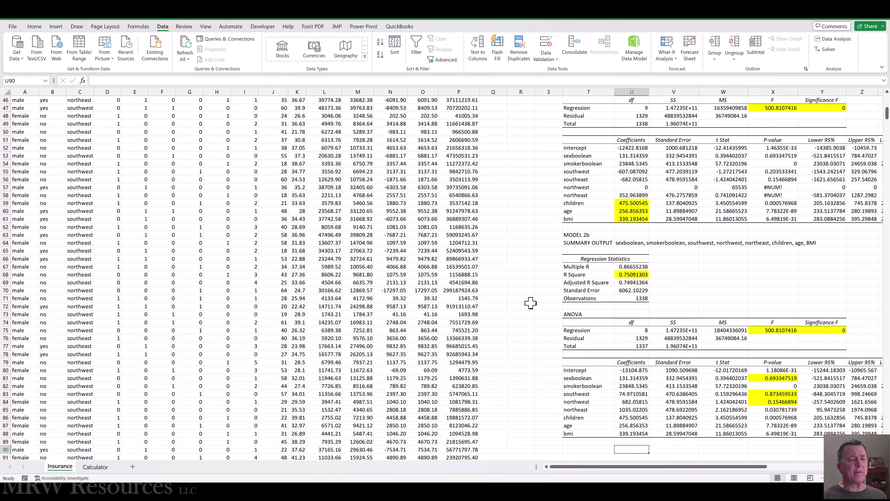
Step: Check the model 2 row and its MAE in the MODEL comparison table
{"action": "key", "text": "ctrl+Home"}
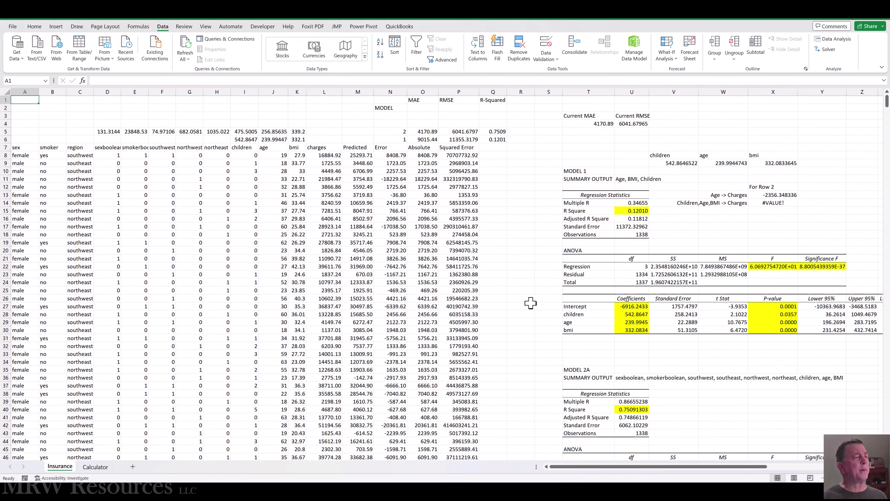
{"action": "key", "text": "Right"}
{"action": "key", "text": "Right"}
{"action": "key", "text": "Right"}
{"action": "key", "text": "Right"}
{"action": "key", "text": "Right"}
{"action": "key", "text": "Right"}
{"action": "key", "text": "Right"}
{"action": "key", "text": "Right"}
{"action": "key", "text": "Right"}
{"action": "key", "text": "Right"}
{"action": "key", "text": "Right"}
{"action": "key", "text": "Right"}
{"action": "key", "text": "Right"}
{"action": "key", "text": "Down"}
{"action": "key", "text": "Down"}
{"action": "key", "text": "Down"}
{"action": "key", "text": "Down"}
{"action": "key", "text": "Down"}
{"action": "key", "text": "Up"}
{"action": "key", "text": "Right"}
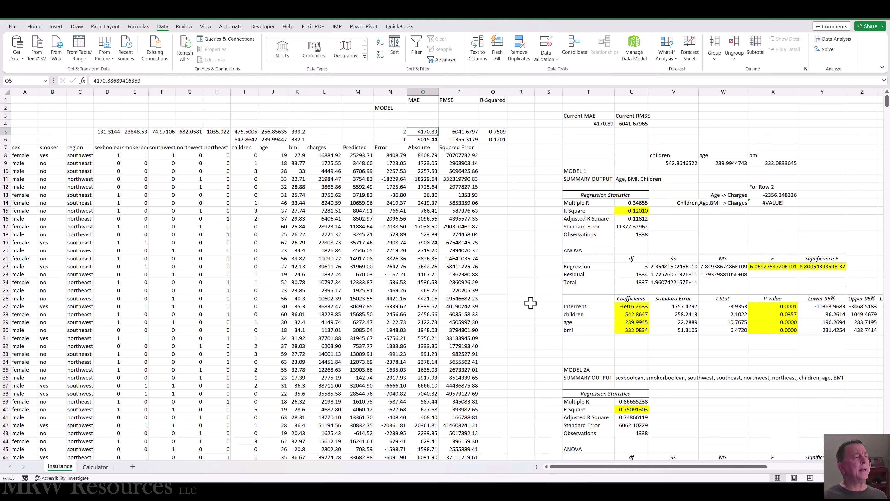
{"action": "key", "text": "Right"}
{"action": "key", "text": "Right"}
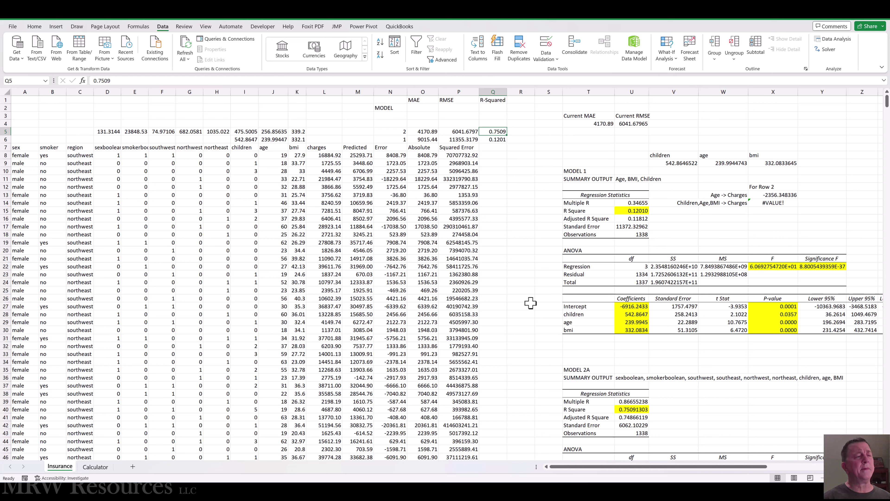
Step: Move across and down over the histogram charts area
{"action": "key", "text": "Right"}
{"action": "key", "text": "Right"}
{"action": "key", "text": "Right"}
{"action": "key", "text": "Right"}
{"action": "key", "text": "Right"}
{"action": "key", "text": "Right"}
{"action": "key", "text": "Right"}
{"action": "key", "text": "Right"}
{"action": "key", "text": "Right"}
{"action": "key", "text": "Right"}
{"action": "key", "text": "Right"}
{"action": "key", "text": "Right"}
{"action": "key", "text": "Right"}
{"action": "key", "text": "Right"}
{"action": "key", "text": "Right"}
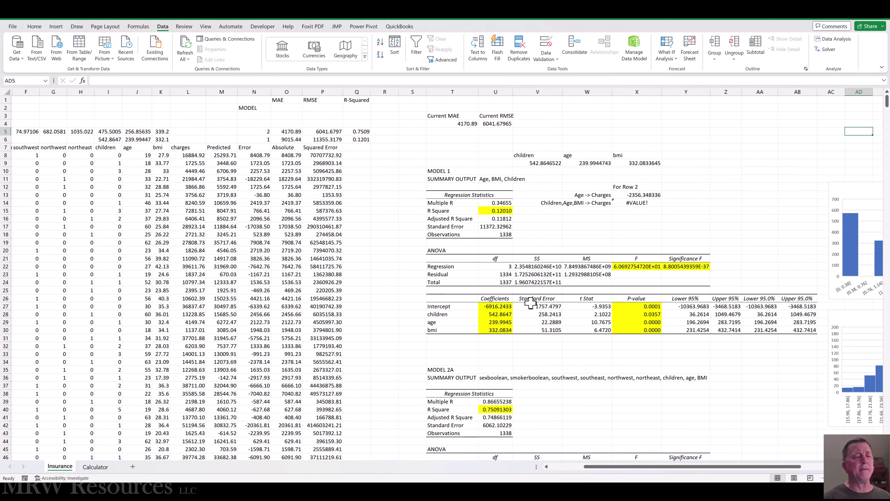
{"action": "key", "text": "Right"}
{"action": "key", "text": "Right"}
{"action": "key", "text": "Right"}
{"action": "key", "text": "Right"}
{"action": "key", "text": "Right"}
{"action": "key", "text": "Right"}
{"action": "key", "text": "Right"}
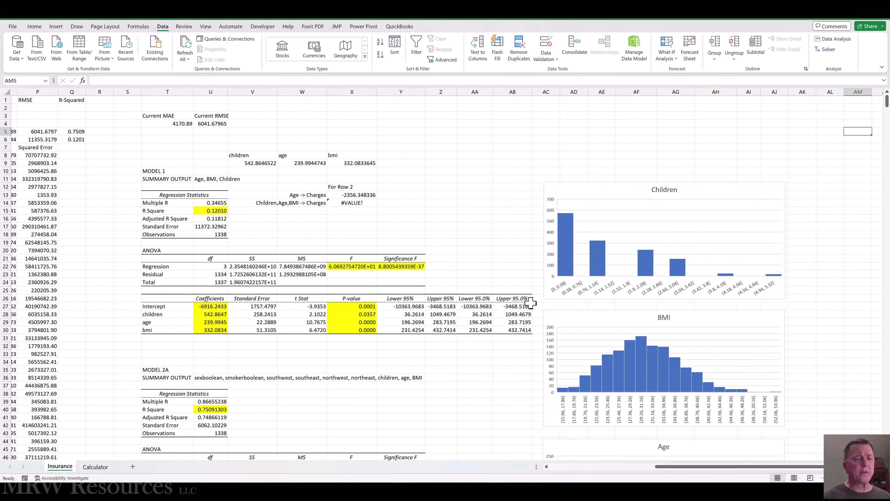
{"action": "key", "text": "Left"}
{"action": "key", "text": "Left"}
{"action": "key", "text": "Left"}
{"action": "key", "text": "Left"}
{"action": "key", "text": "Left"}
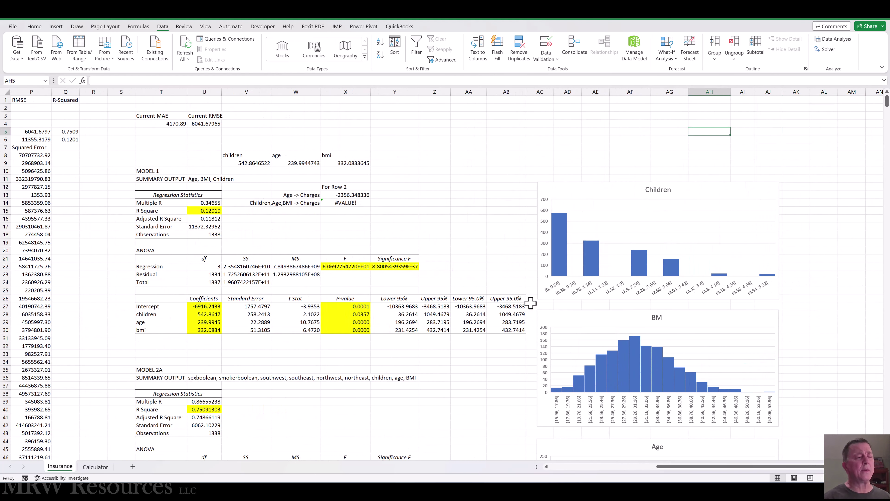
{"action": "key", "text": "Down"}
{"action": "key", "text": "Down"}
{"action": "key", "text": "Down"}
{"action": "key", "text": "Down"}
{"action": "key", "text": "Down"}
{"action": "key", "text": "Down"}
{"action": "key", "text": "Down"}
{"action": "key", "text": "Down"}
{"action": "key", "text": "Down"}
{"action": "key", "text": "Down"}
{"action": "key", "text": "Down"}
{"action": "key", "text": "Down"}
{"action": "key", "text": "Down"}
{"action": "key", "text": "Down"}
{"action": "key", "text": "Down"}
{"action": "key", "text": "Down"}
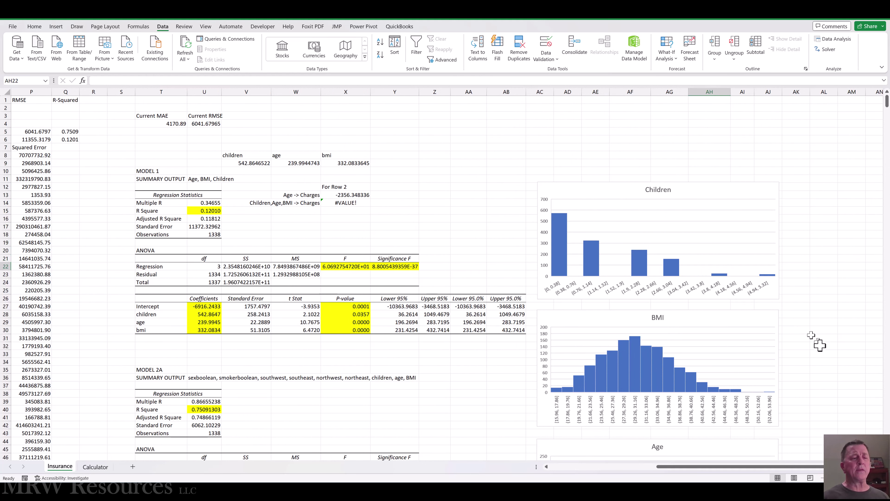
{"action": "scroll", "coordinate": [807, 334], "scroll_direction": "down", "scroll_amount": 2}
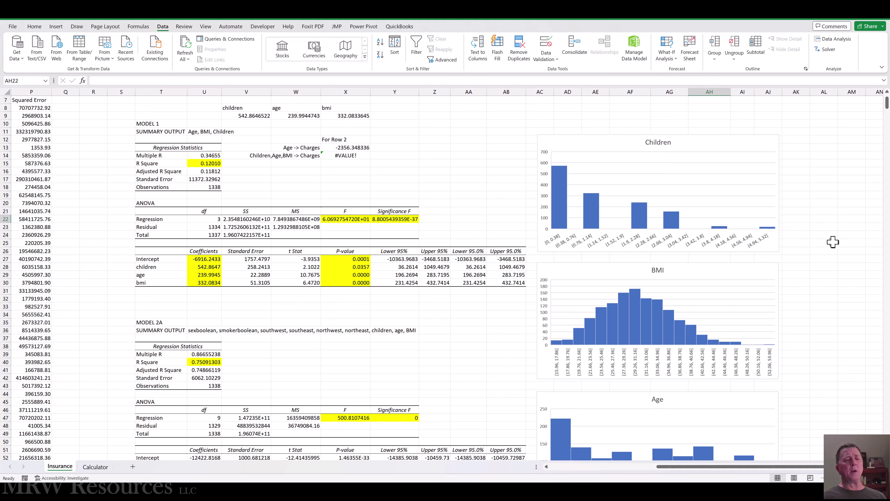
{"action": "scroll", "coordinate": [823, 306], "scroll_direction": "down", "scroll_amount": 2}
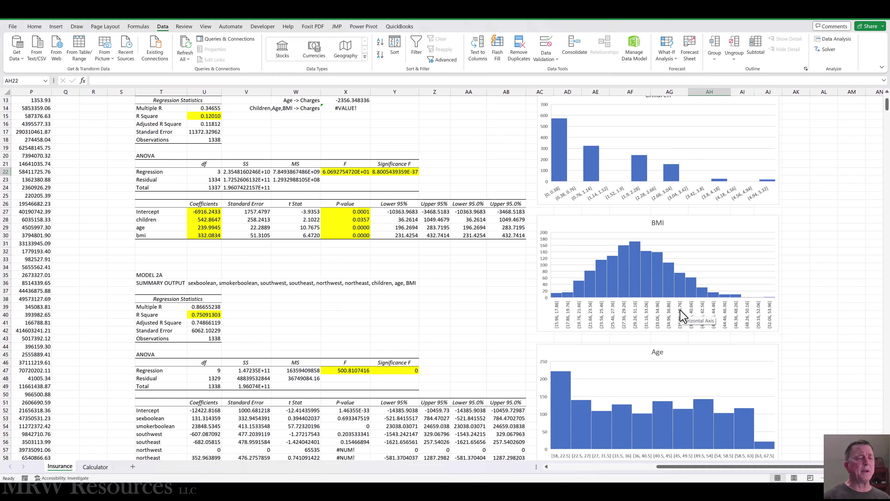
{"action": "scroll", "coordinate": [682, 316], "scroll_direction": "down", "scroll_amount": 6}
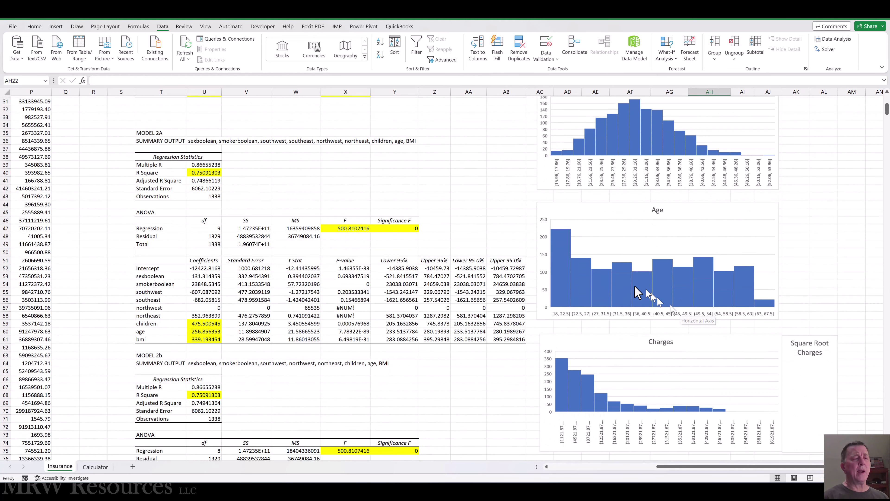
{"action": "mouse_move", "coordinate": [562, 273]}
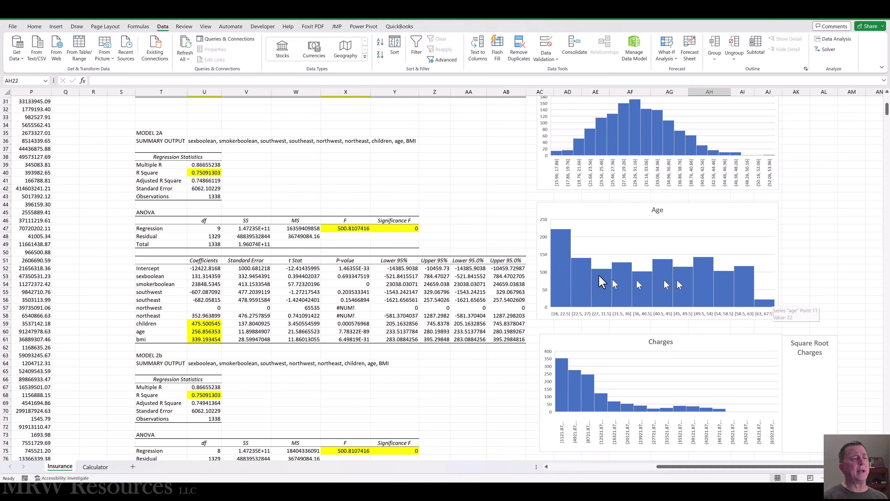
{"action": "mouse_move", "coordinate": [563, 236]}
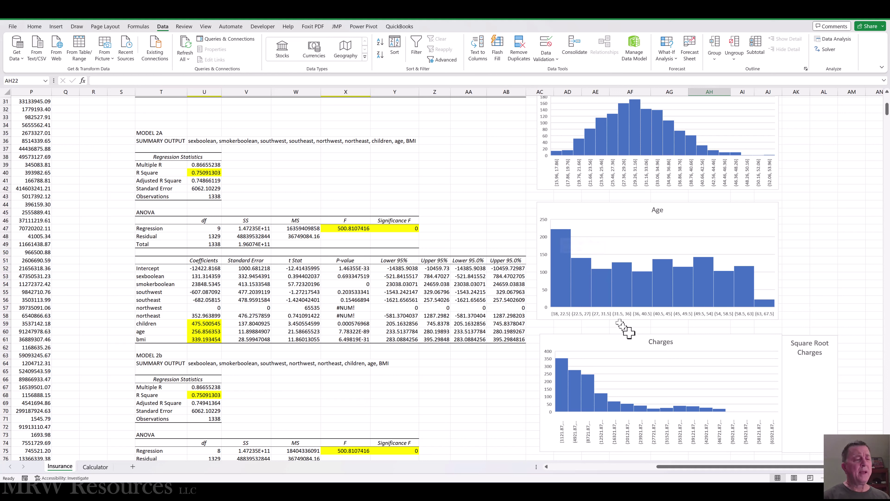
{"action": "scroll", "coordinate": [627, 331], "scroll_direction": "down", "scroll_amount": 2}
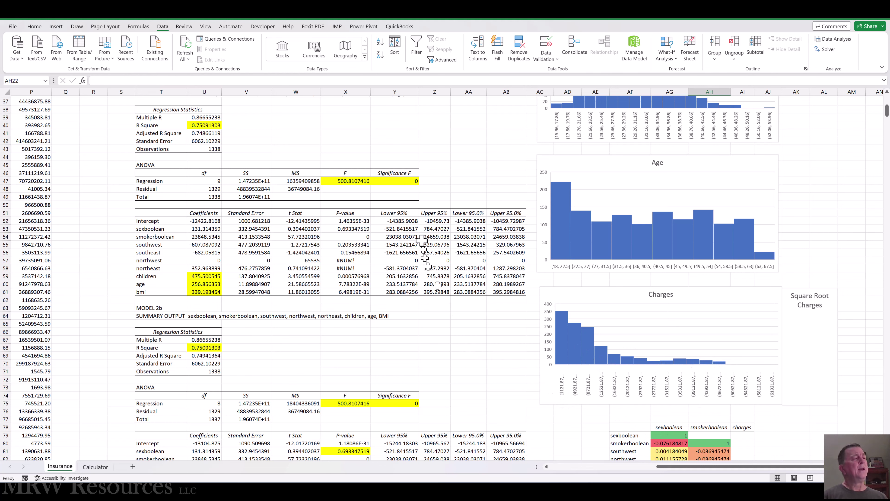
Step: Select an empty cell beside the histogram charts for the new output
{"action": "left_click", "coordinate": [796, 193]}
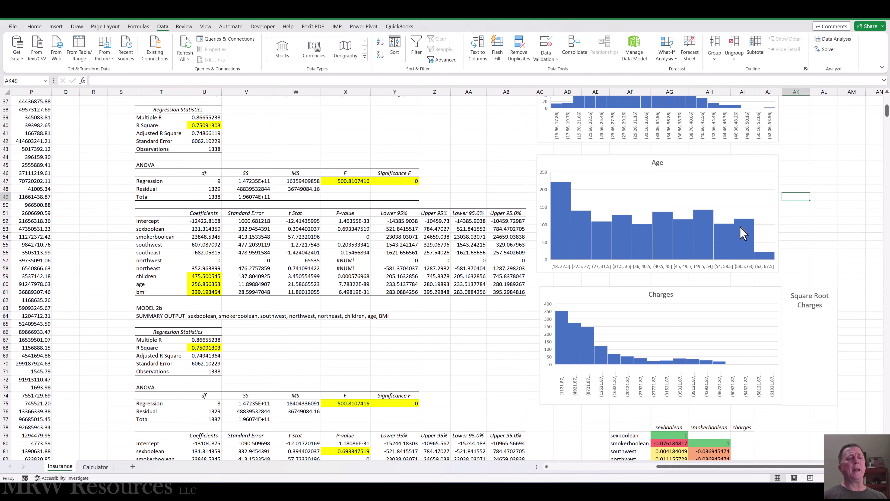
{"action": "key", "text": "Up"}
{"action": "key", "text": "Up"}
{"action": "key", "text": "Up"}
{"action": "key", "text": "Up"}
{"action": "key", "text": "Up"}
{"action": "key", "text": "Up"}
{"action": "key", "text": "Up"}
{"action": "key", "text": "Up"}
{"action": "key", "text": "Up"}
{"action": "key", "text": "Up"}
{"action": "key", "text": "Up"}
{"action": "key", "text": "Up"}
{"action": "key", "text": "Up"}
{"action": "key", "text": "Up"}
{"action": "key", "text": "Up"}
{"action": "key", "text": "Up"}
{"action": "key", "text": "Up"}
{"action": "key", "text": "Up"}
{"action": "key", "text": "Up"}
{"action": "key", "text": "Up"}
{"action": "key", "text": "Up"}
{"action": "key", "text": "Up"}
{"action": "key", "text": "Up"}
{"action": "key", "text": "Up"}
{"action": "key", "text": "Up"}
{"action": "key", "text": "Up"}
{"action": "key", "text": "Up"}
{"action": "key", "text": "Up"}
{"action": "key", "text": "Up"}
{"action": "key", "text": "Up"}
{"action": "key", "text": "Up"}
{"action": "key", "text": "Up"}
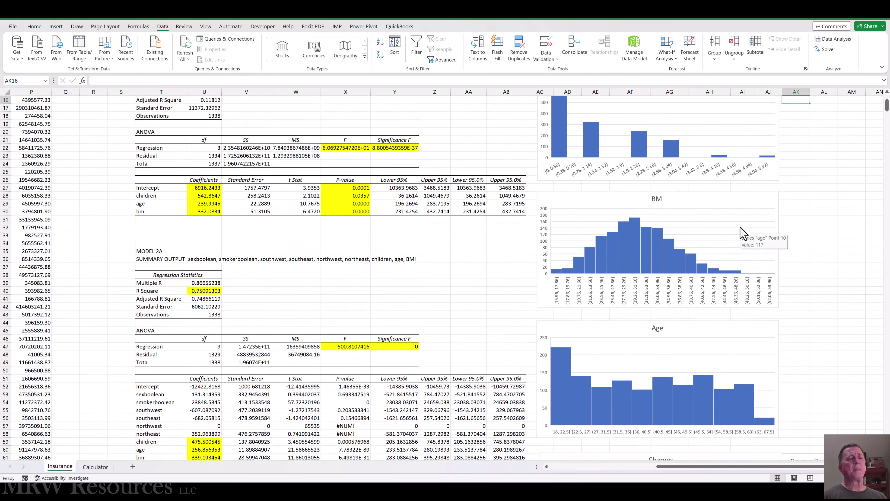
{"action": "key", "text": "Up"}
{"action": "key", "text": "Up"}
{"action": "key", "text": "Up"}
{"action": "key", "text": "Up"}
{"action": "key", "text": "Up"}
{"action": "key", "text": "Up"}
{"action": "key", "text": "Up"}
{"action": "key", "text": "Right"}
{"action": "key", "text": "Right"}
{"action": "key", "text": "Right"}
{"action": "key", "text": "Right"}
{"action": "key", "text": "Right"}
{"action": "key", "text": "Right"}
{"action": "key", "text": "Left"}
{"action": "key", "text": "Left"}
{"action": "key", "text": "Left"}
{"action": "key", "text": "Left"}
{"action": "key", "text": "Left"}
{"action": "key", "text": "Left"}
{"action": "key", "text": "Left"}
{"action": "key", "text": "Down"}
{"action": "key", "text": "Down"}
{"action": "key", "text": "Down"}
{"action": "key", "text": "Down"}
{"action": "key", "text": "Down"}
{"action": "key", "text": "Down"}
{"action": "key", "text": "Down"}
{"action": "key", "text": "Down"}
{"action": "key", "text": "Down"}
{"action": "key", "text": "Right"}
{"action": "key", "text": "Right"}
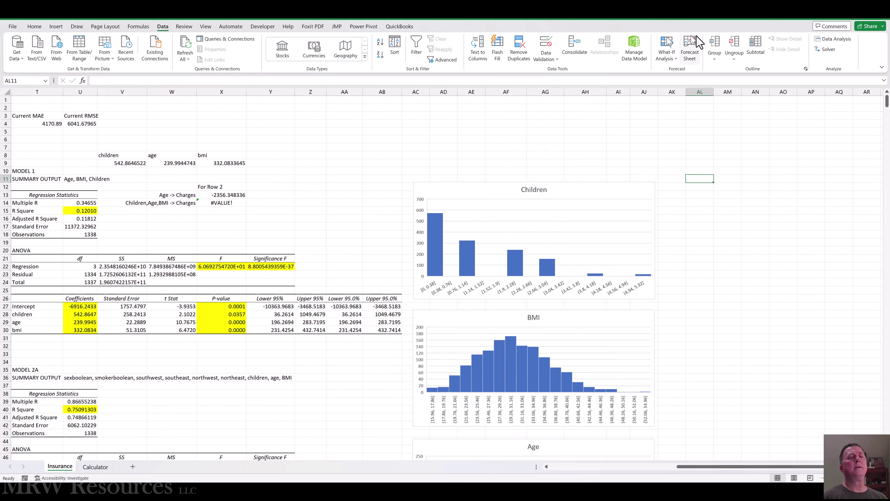
Step: Start Descriptive Statistics with input range $D$7:$L$1345, labels in the first row
{"action": "left_click", "coordinate": [834, 39]}
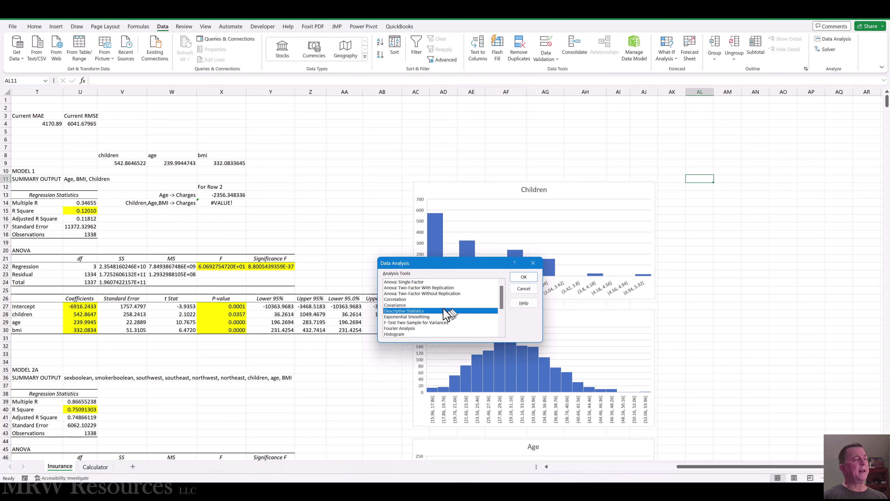
{"action": "left_click_drag", "start_coordinate": [442, 265], "coordinate": [653, 71]}
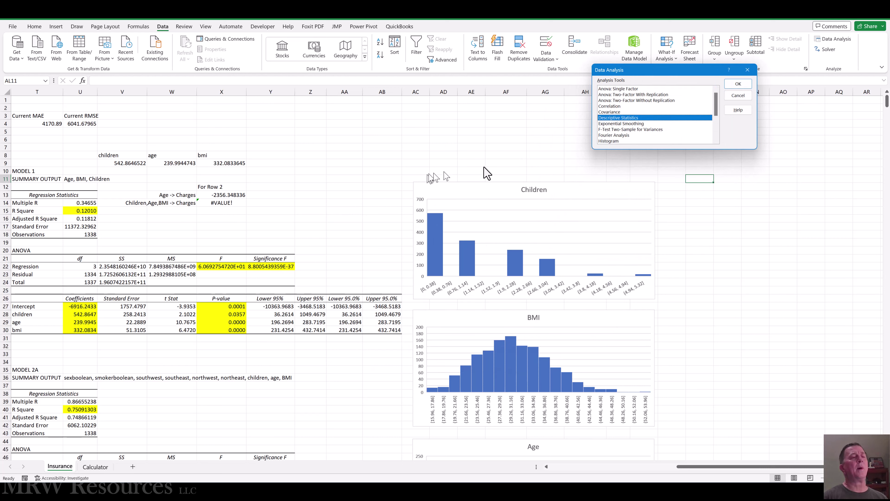
{"action": "left_click", "coordinate": [736, 84]}
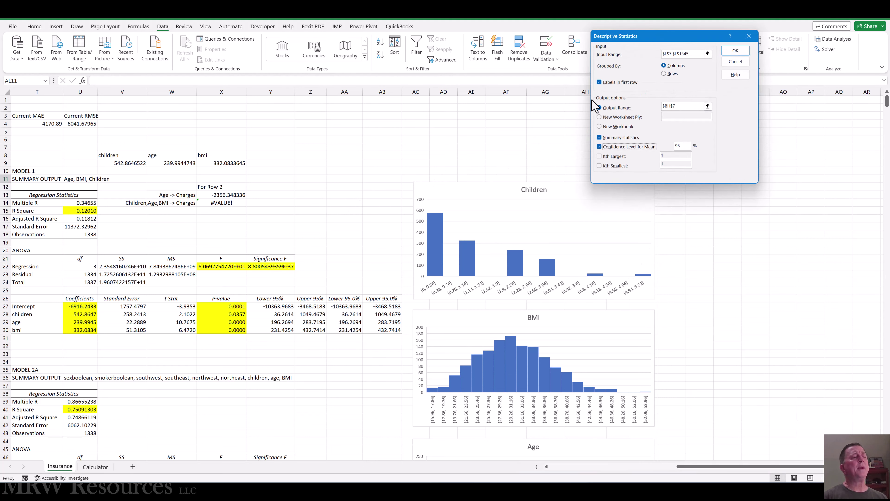
{"action": "left_click", "coordinate": [697, 54]}
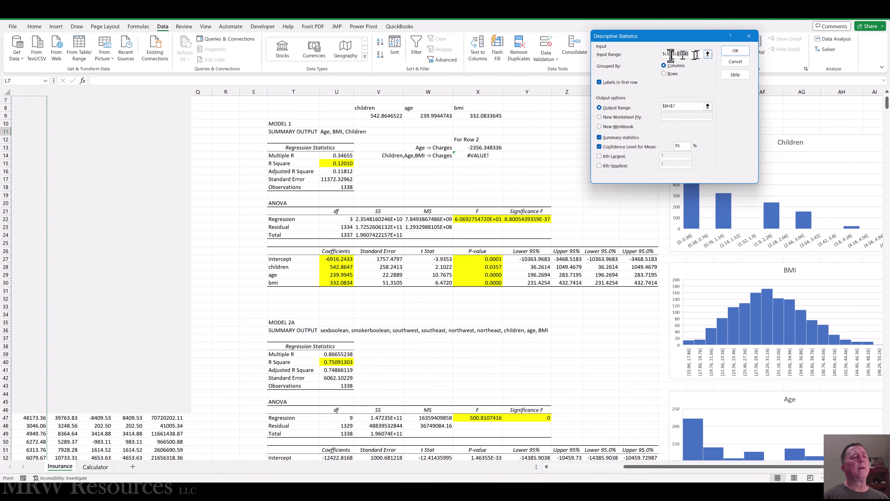
{"action": "left_click", "coordinate": [163, 267]}
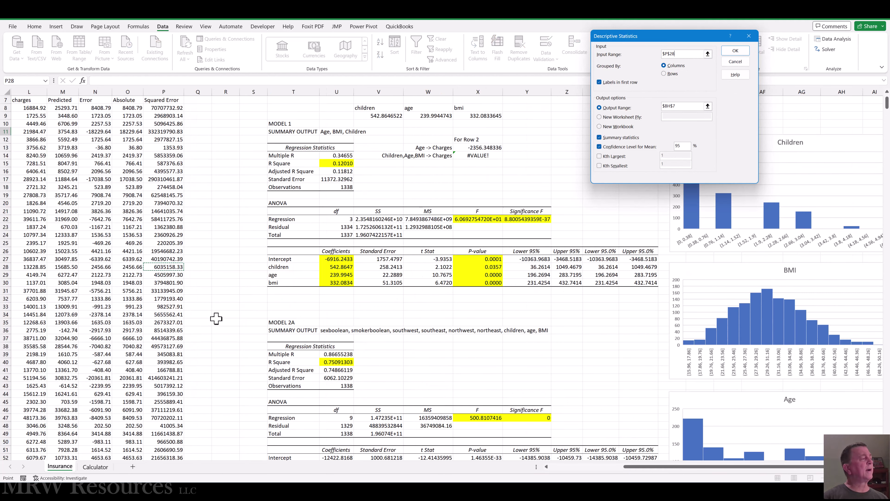
{"action": "key", "text": "Left"}
{"action": "key", "text": "Left"}
{"action": "key", "text": "Left"}
{"action": "key", "text": "Left"}
{"action": "key", "text": "Left"}
{"action": "key", "text": "Left"}
{"action": "key", "text": "Left"}
{"action": "key", "text": "Left"}
{"action": "key", "text": "Left"}
{"action": "key", "text": "Left"}
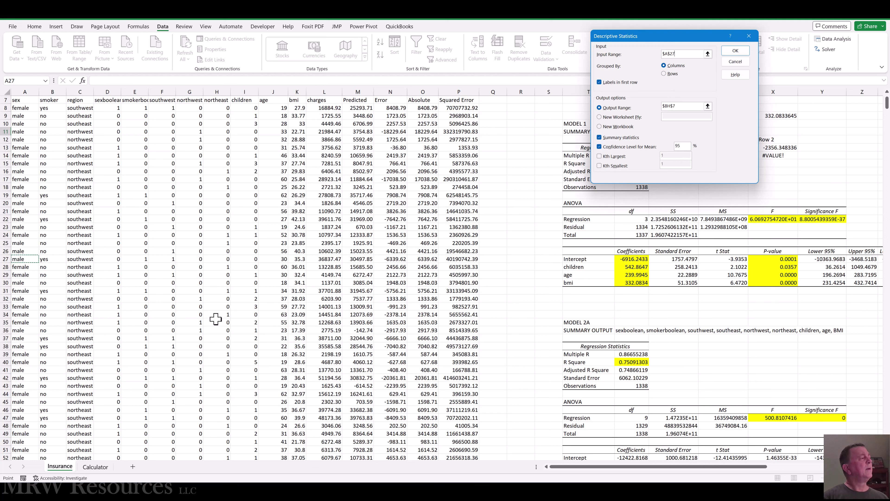
{"action": "key", "text": "Up"}
{"action": "key", "text": "Up"}
{"action": "key", "text": "Up"}
{"action": "key", "text": "Up"}
{"action": "key", "text": "Up"}
{"action": "key", "text": "Up"}
{"action": "key", "text": "Up"}
{"action": "key", "text": "Up"}
{"action": "key", "text": "Up"}
{"action": "key", "text": "Up"}
{"action": "key", "text": "Up"}
{"action": "key", "text": "Up"}
{"action": "key", "text": "Up"}
{"action": "key", "text": "Up"}
{"action": "key", "text": "Up"}
{"action": "key", "text": "Up"}
{"action": "key", "text": "Up"}
{"action": "key", "text": "Up"}
{"action": "key", "text": "Up"}
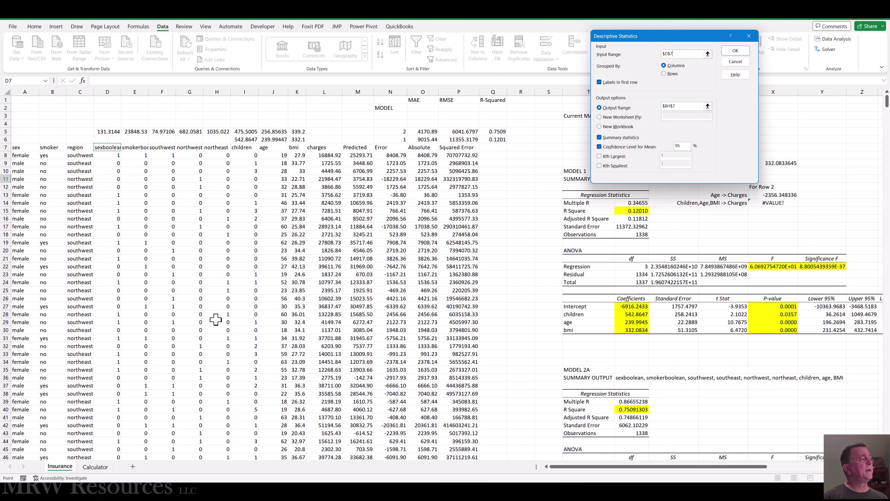
{"action": "key", "text": "shift+Right"}
{"action": "key", "text": "shift+Right"}
{"action": "key", "text": "shift+Right"}
{"action": "key", "text": "shift+Right"}
{"action": "key", "text": "shift+Right"}
{"action": "key", "text": "shift+Right"}
{"action": "key", "text": "shift+Right"}
{"action": "key", "text": "shift+Right"}
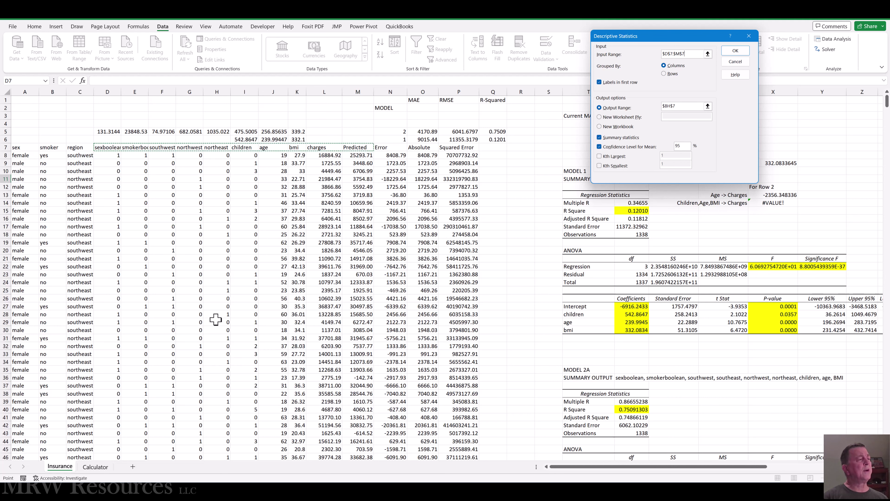
{"action": "key", "text": "ctrl+shift+Down"}
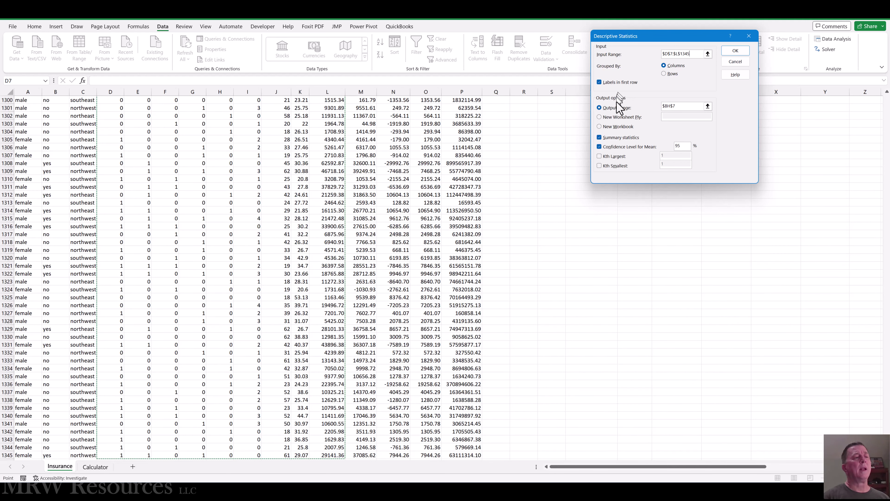
Step: Set the output range to $AL$11 and run the summary statistics
{"action": "triple_click", "coordinate": [666, 106]}
{"action": "key", "text": "BackSpace"}
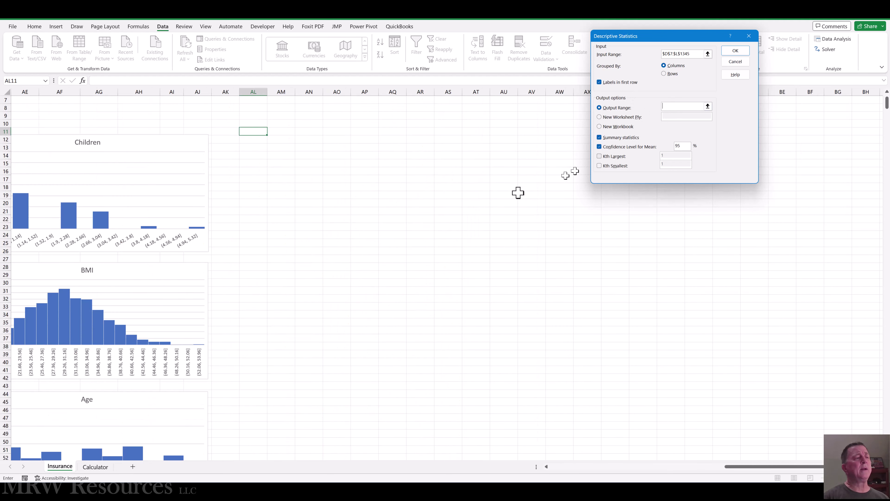
{"action": "left_click", "coordinate": [476, 203]}
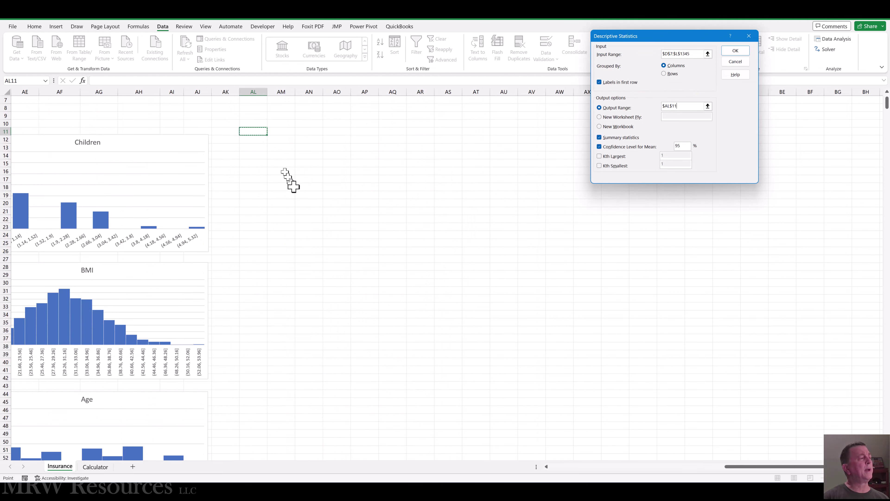
{"action": "key", "text": "Up"}
{"action": "key", "text": "Up"}
{"action": "key", "text": "Up"}
{"action": "key", "text": "Up"}
{"action": "key", "text": "Up"}
{"action": "key", "text": "Up"}
{"action": "key", "text": "Up"}
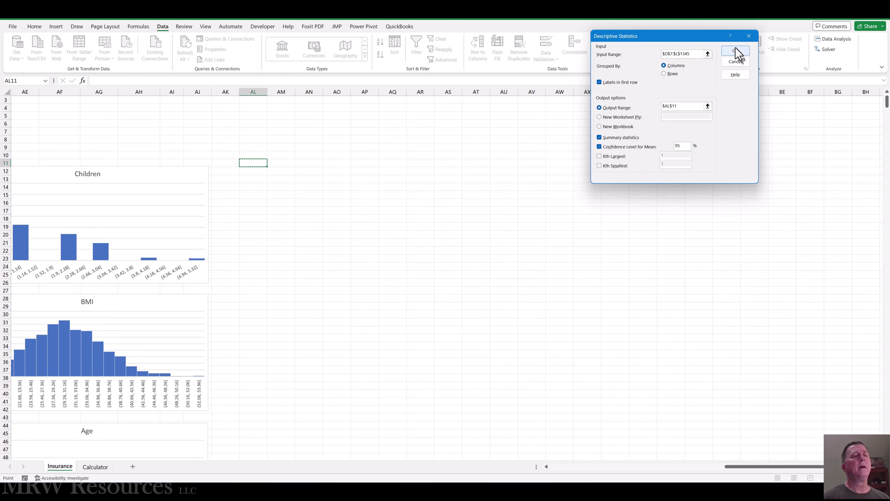
{"action": "left_click", "coordinate": [734, 51]}
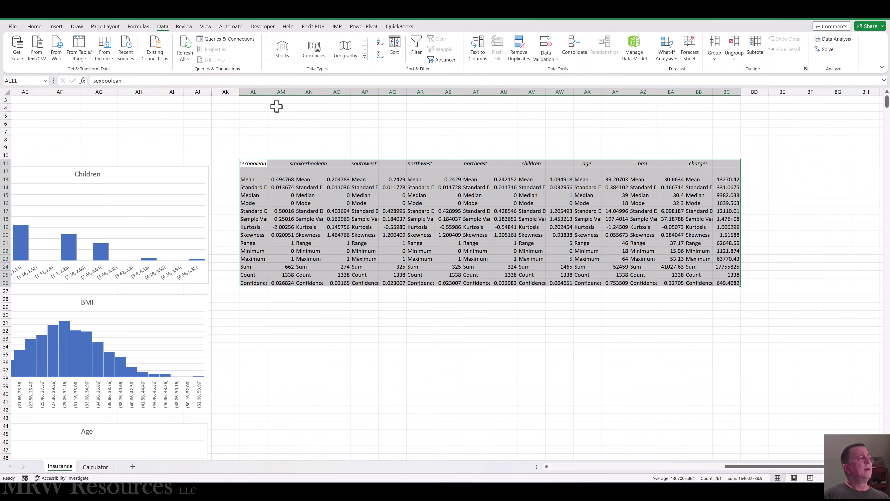
Step: Copy the AL11:BB11 header row and paste it one column right at AM11
{"action": "left_click", "coordinate": [256, 161]}
{"action": "key", "text": "shift+Right"}
{"action": "key", "text": "shift+Right"}
{"action": "key", "text": "shift+Right"}
{"action": "key", "text": "shift+Right"}
{"action": "key", "text": "shift+Right"}
{"action": "key", "text": "shift+Right"}
{"action": "key", "text": "shift+Right"}
{"action": "key", "text": "shift+Right"}
{"action": "key", "text": "shift+Right"}
{"action": "key", "text": "shift+Right"}
{"action": "key", "text": "shift+Right"}
{"action": "key", "text": "shift+Right"}
{"action": "key", "text": "shift+Right"}
{"action": "key", "text": "shift+Right"}
{"action": "key", "text": "shift+Right"}
{"action": "key", "text": "shift+Right"}
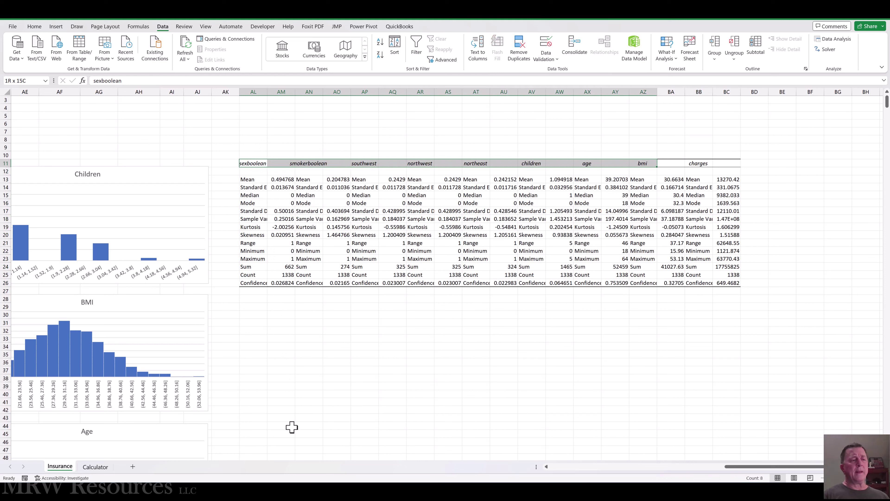
{"action": "key", "text": "ctrl+c"}
{"action": "key", "text": "Right"}
{"action": "key", "text": "Return"}
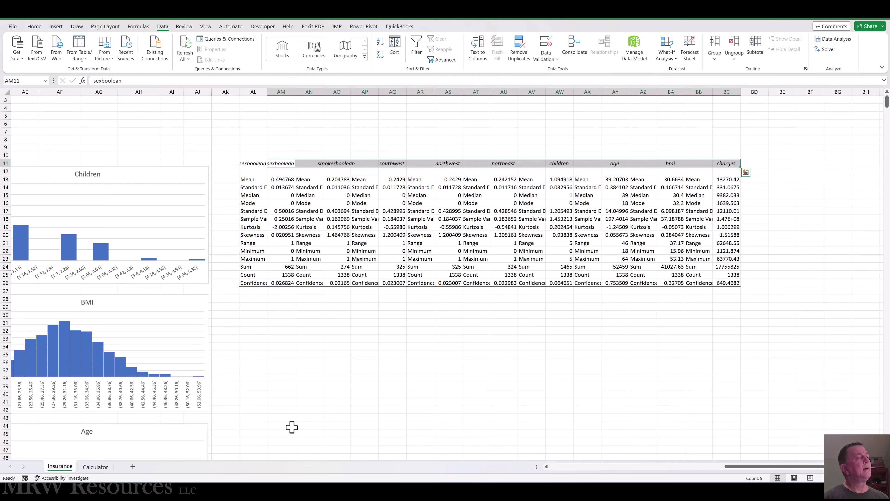
{"action": "key", "text": "Left"}
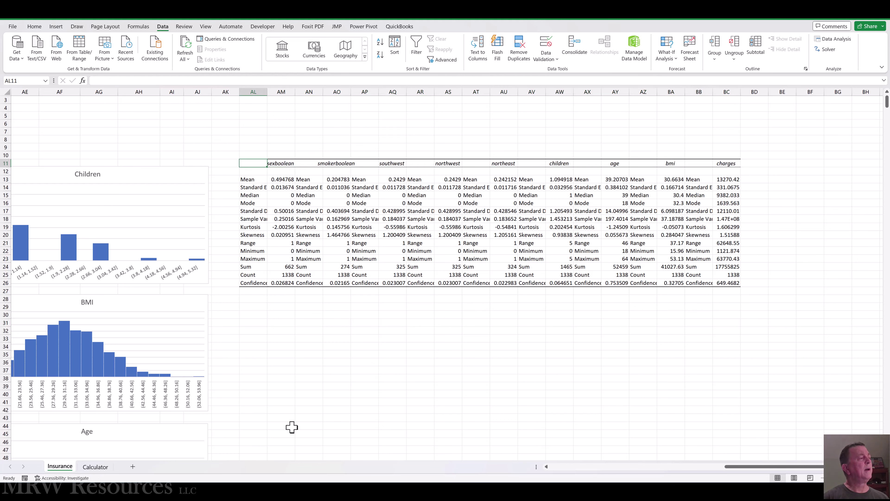
Step: Delete each of the eight repeated statistic-label columns with Ctrl+Space and Ctrl+-
{"action": "key", "text": "Right"}
{"action": "key", "text": "ctrl+space"}
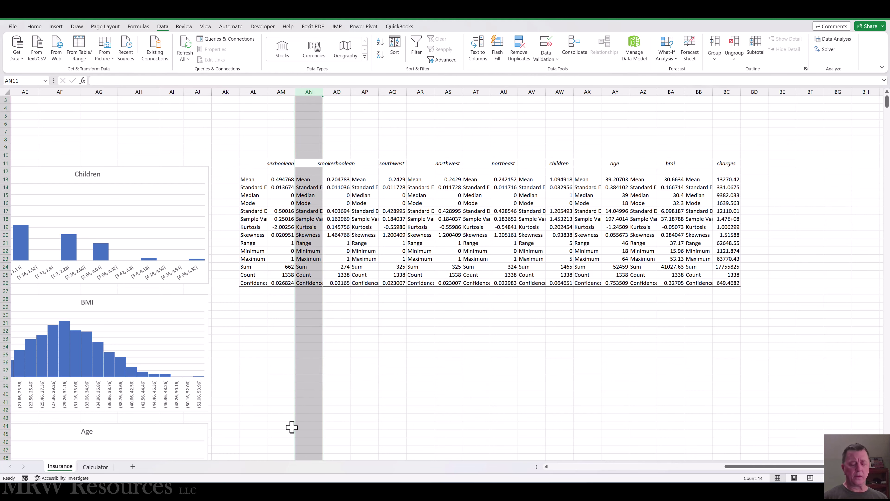
{"action": "key", "text": "ctrl+minus"}
{"action": "key", "text": "Right"}
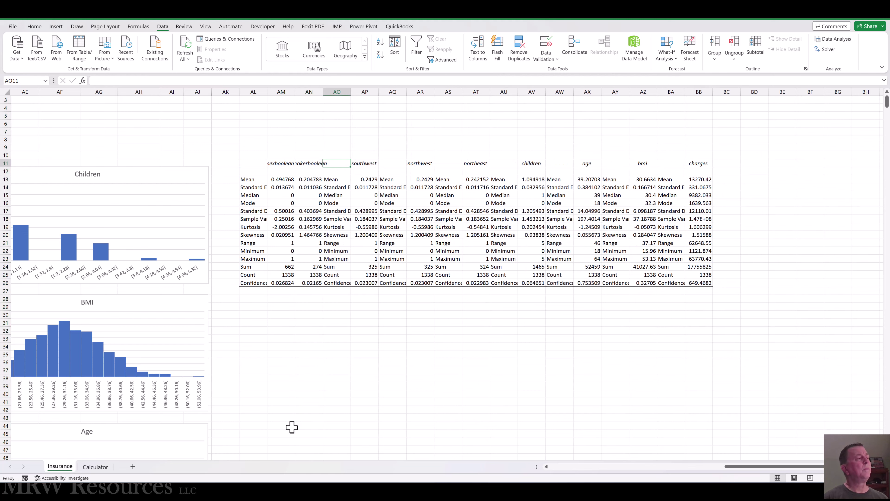
{"action": "key", "text": "ctrl+space"}
{"action": "key", "text": "ctrl+minus"}
{"action": "key", "text": "Right"}
{"action": "key", "text": "ctrl+space"}
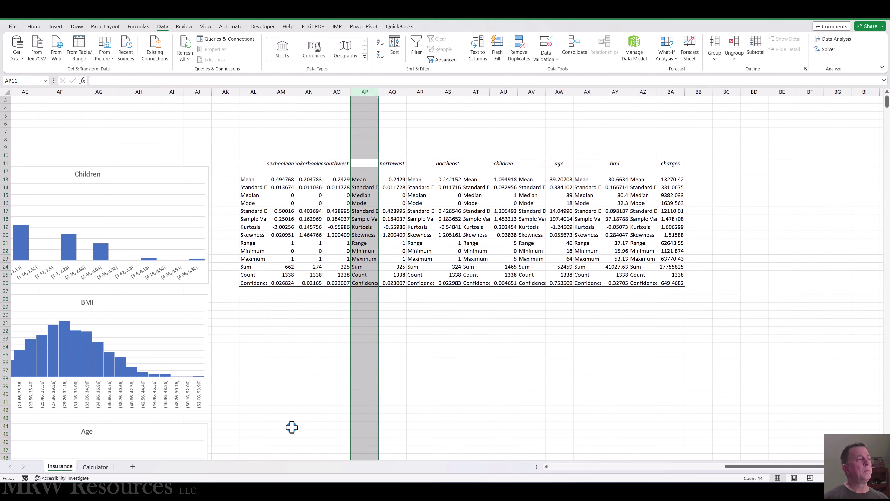
{"action": "key", "text": "ctrl+minus"}
{"action": "key", "text": "Right"}
{"action": "key", "text": "ctrl+space"}
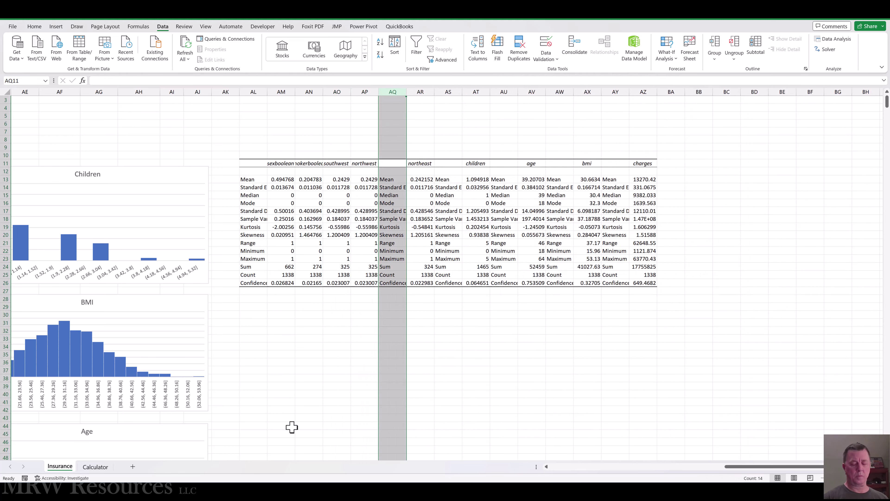
{"action": "key", "text": "ctrl+minus"}
{"action": "key", "text": "Right"}
{"action": "key", "text": "ctrl+space"}
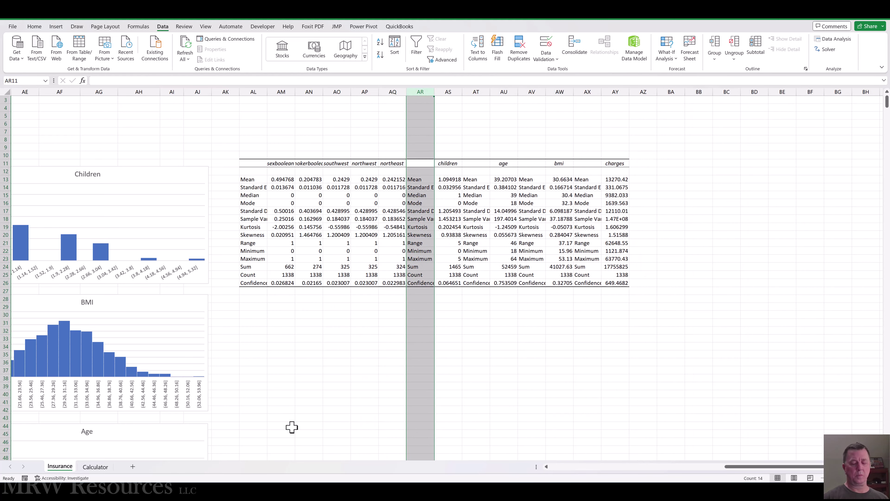
{"action": "key", "text": "ctrl+minus"}
{"action": "key", "text": "Right"}
{"action": "key", "text": "ctrl+space"}
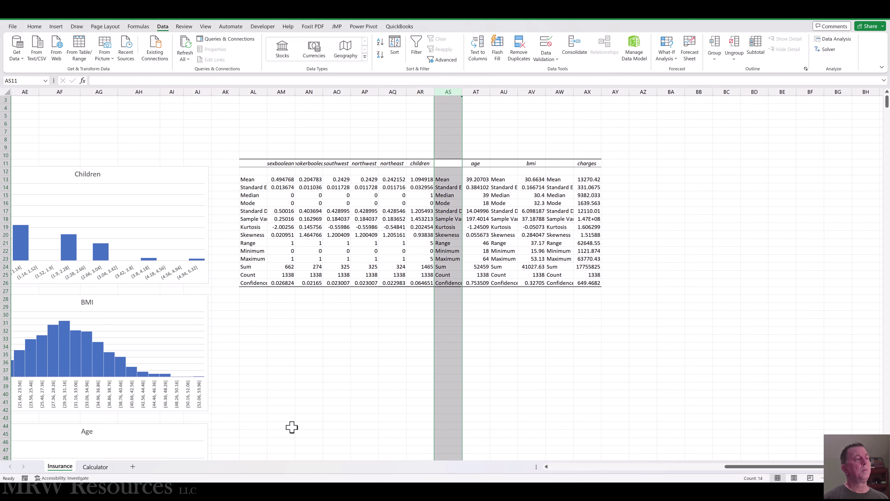
{"action": "key", "text": "ctrl+minus"}
{"action": "key", "text": "Right"}
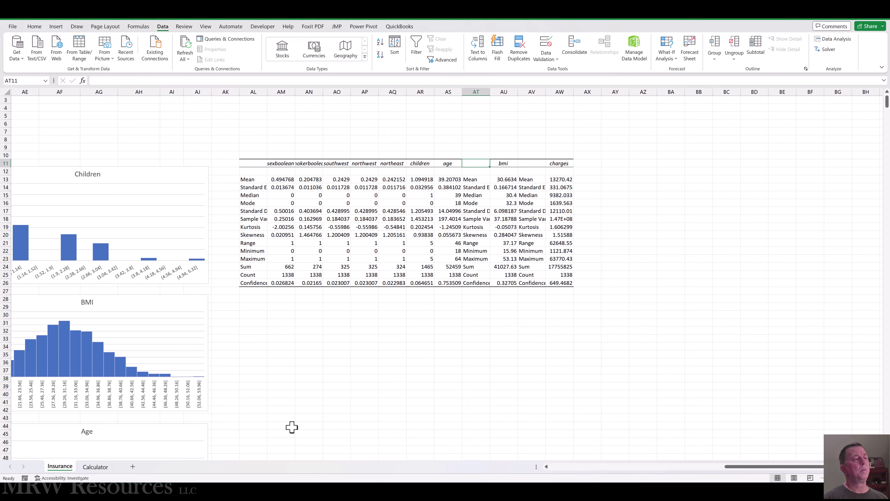
{"action": "key", "text": "ctrl+space"}
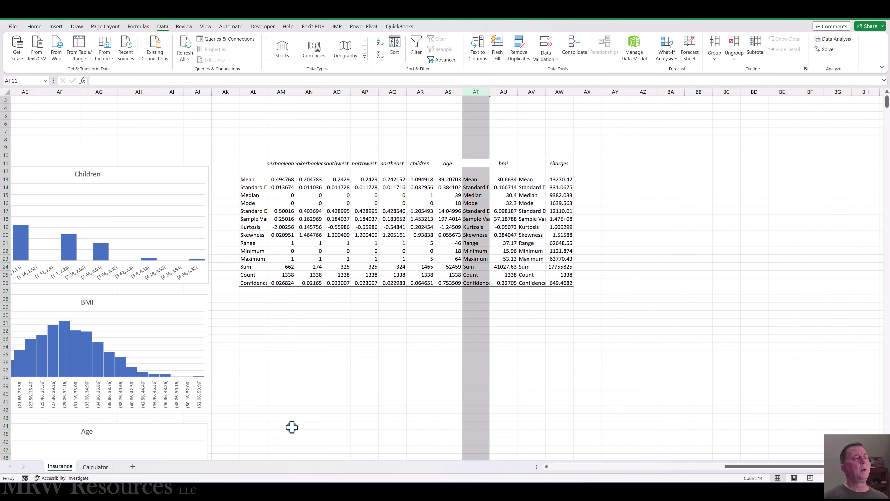
{"action": "key", "text": "ctrl+minus"}
{"action": "key", "text": "Right"}
{"action": "key", "text": "ctrl+space"}
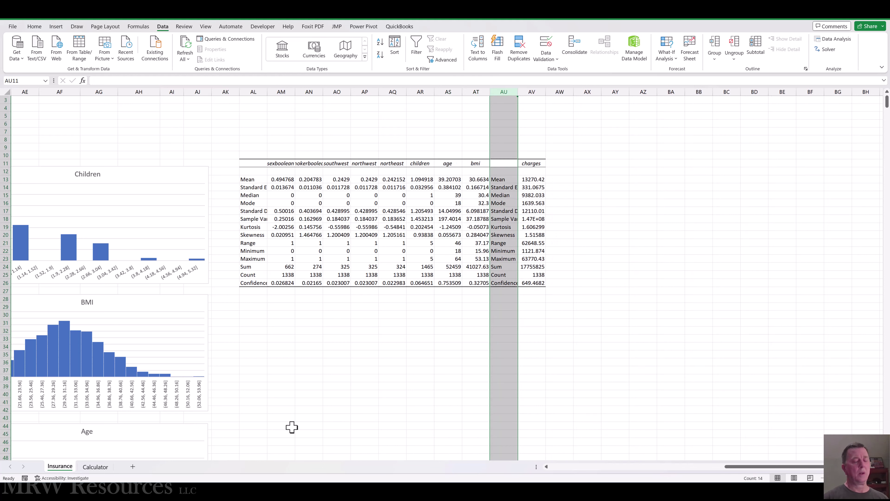
{"action": "key", "text": "ctrl+minus"}
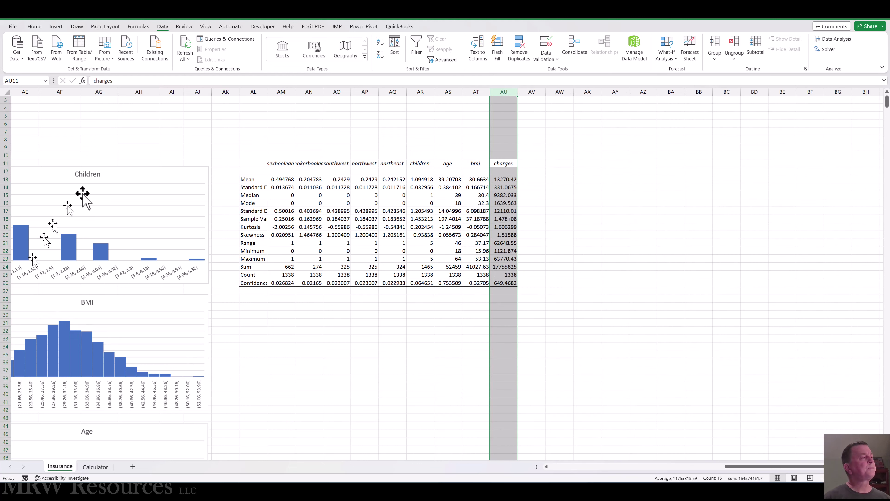
Step: AutoFit column AL and the sexboolean, smokerboolean, southwest, northwest and northeast columns
{"action": "double_click", "coordinate": [267, 91]}
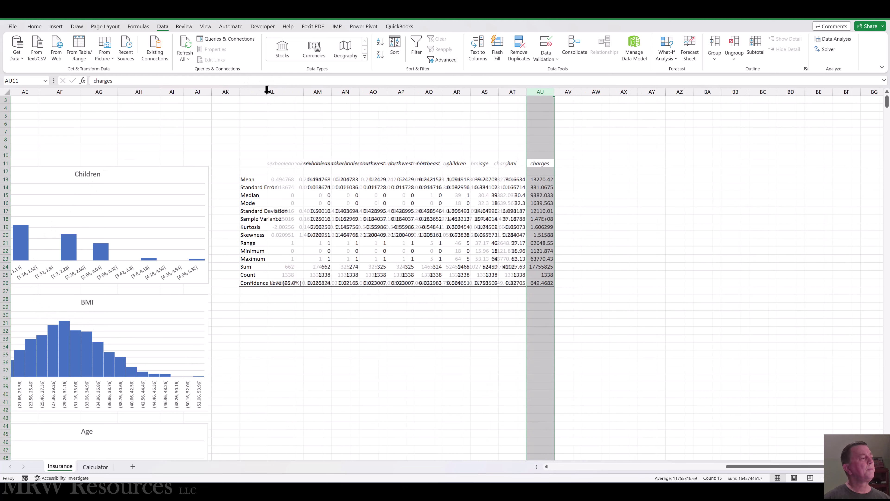
{"action": "left_click", "coordinate": [330, 93]}
{"action": "double_click", "coordinate": [330, 92]}
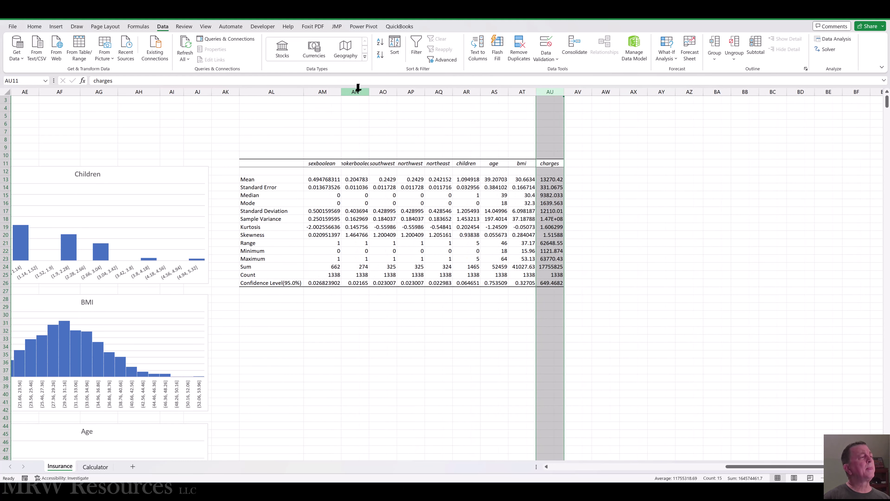
{"action": "double_click", "coordinate": [369, 92]}
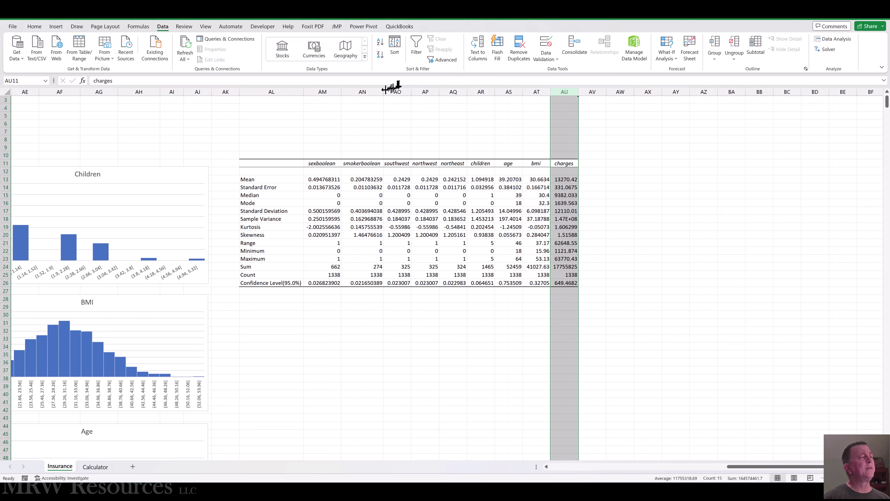
{"action": "double_click", "coordinate": [411, 92]}
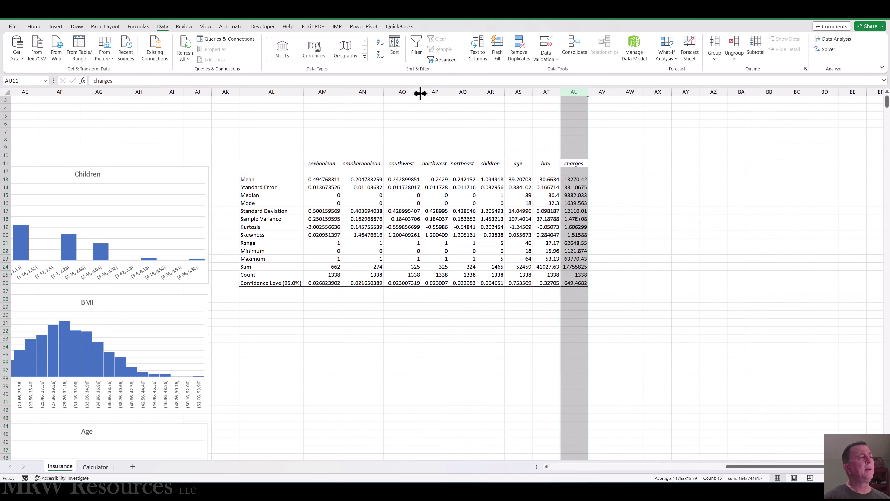
{"action": "double_click", "coordinate": [449, 91]}
{"action": "double_click", "coordinate": [485, 92]}
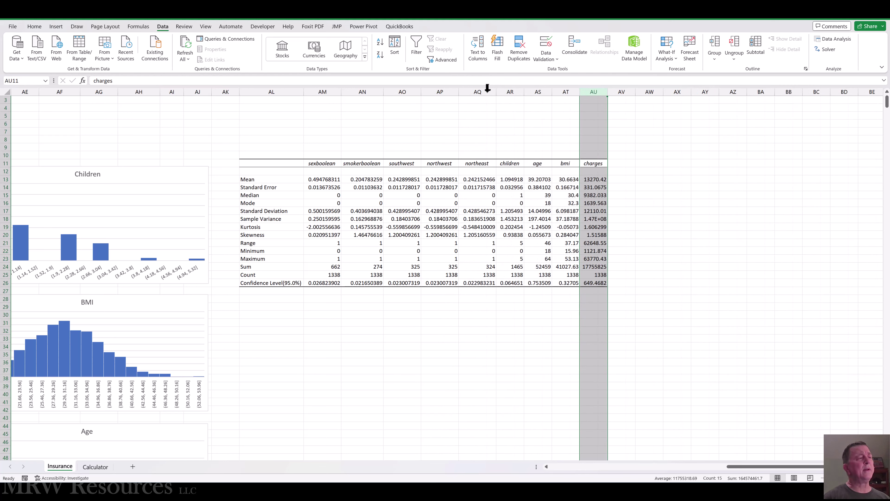
Step: AutoFit the children, age, bmi and charges columns to show full decimals
{"action": "left_click", "coordinate": [491, 92]}
{"action": "double_click", "coordinate": [523, 91]}
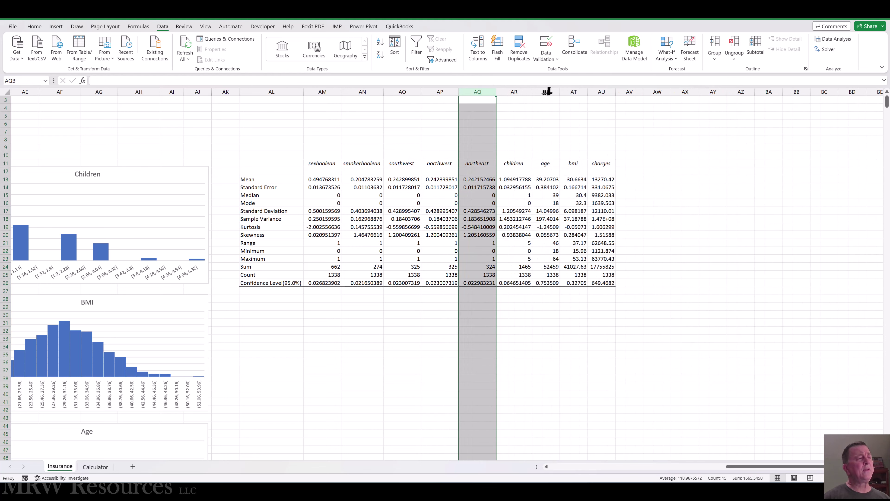
{"action": "double_click", "coordinate": [560, 92]}
{"action": "left_click", "coordinate": [561, 92]}
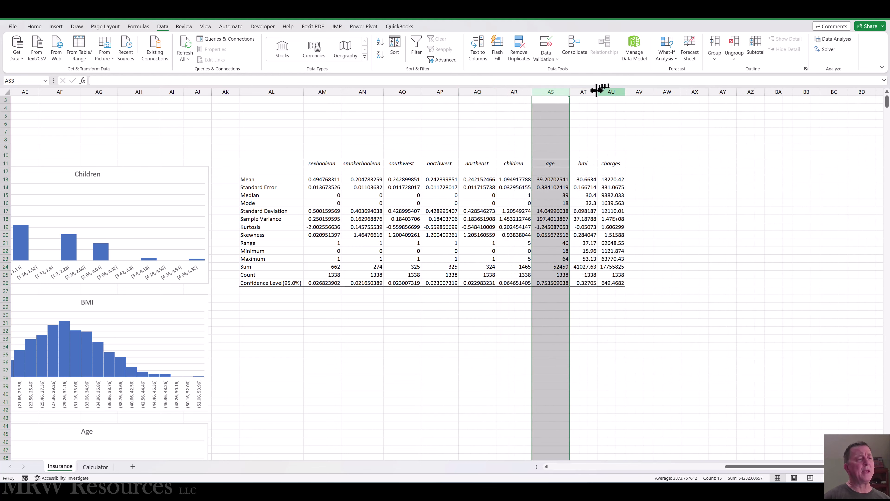
{"action": "left_click", "coordinate": [597, 90]}
{"action": "double_click", "coordinate": [597, 90]}
{"action": "double_click", "coordinate": [635, 90]}
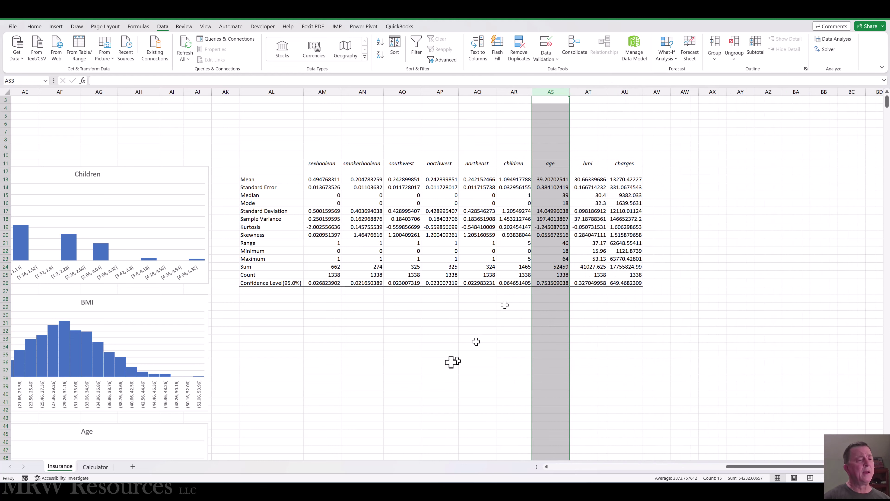
{"action": "left_click", "coordinate": [446, 276]}
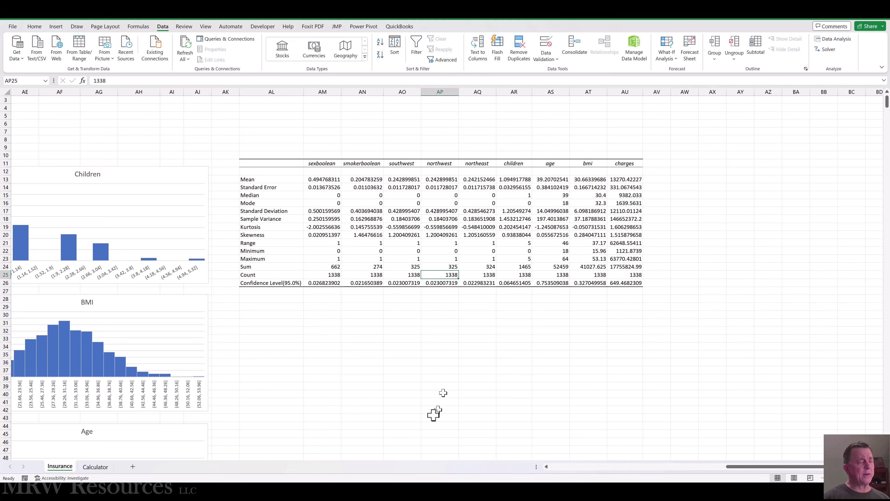
{"action": "key", "text": "Right"}
{"action": "key", "text": "Right"}
{"action": "key", "text": "Right"}
{"action": "key", "text": "Right"}
{"action": "key", "text": "Right"}
{"action": "key", "text": "Down"}
{"action": "key", "text": "Down"}
{"action": "key", "text": "Down"}
{"action": "type", "text": "="}
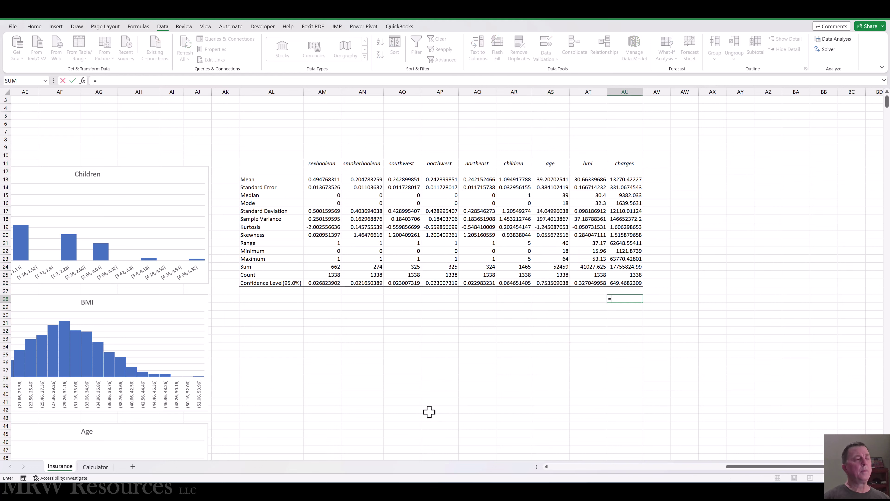
{"action": "key", "text": "Up"}
{"action": "key", "text": "Up"}
{"action": "key", "text": "Up"}
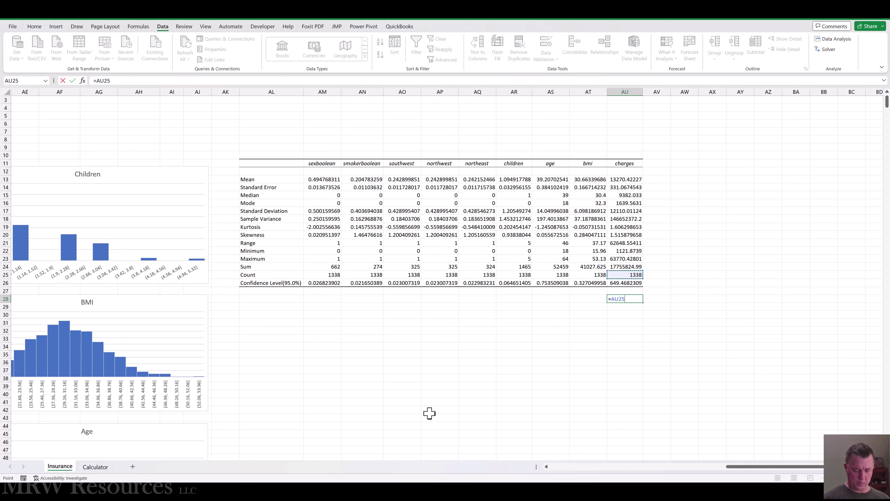
{"action": "type", "text": "/4"}
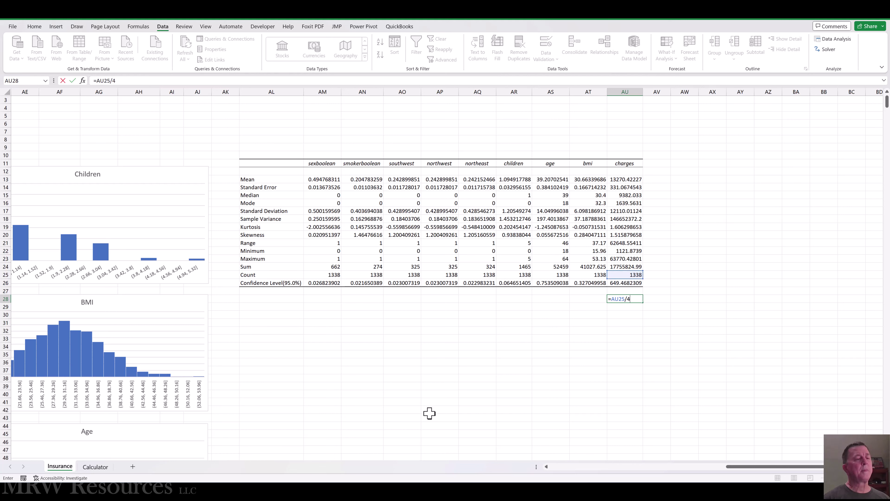
{"action": "key", "text": "ctrl+Return"}
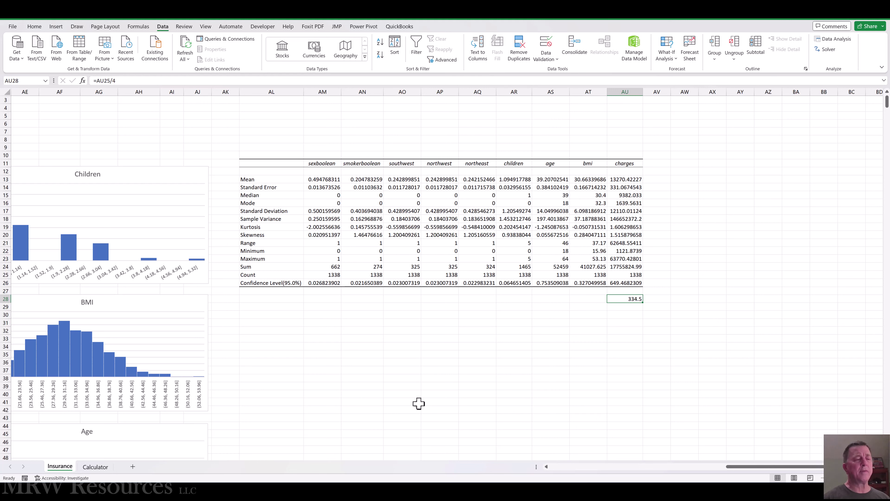
{"action": "key", "text": "Delete"}
{"action": "key", "text": "Up"}
{"action": "key", "text": "Up"}
{"action": "key", "text": "Up"}
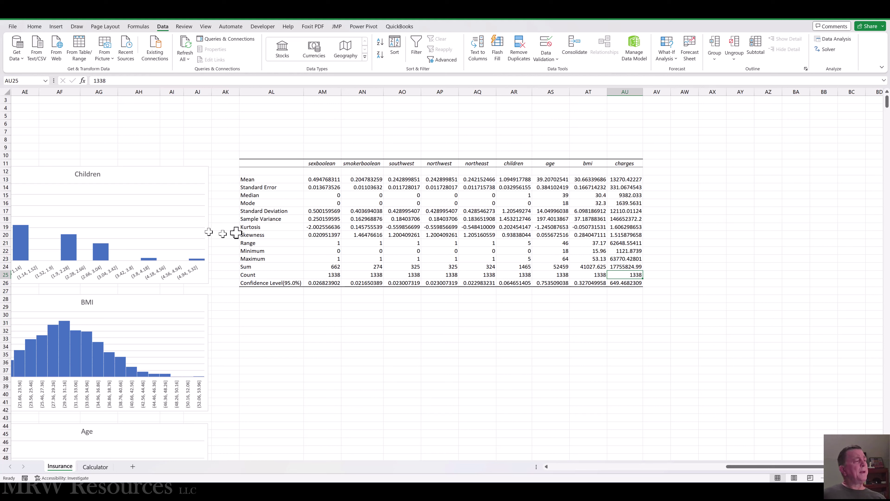
{"action": "left_click", "coordinate": [254, 227]}
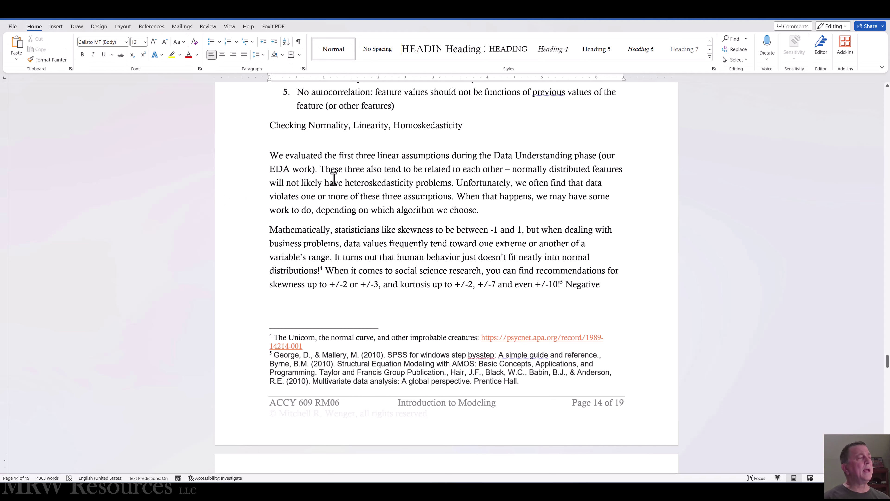
Step: Scroll the Word document to the page 15 skewness and kurtosis discussion
{"action": "scroll", "coordinate": [296, 168], "scroll_direction": "up", "scroll_amount": 3}
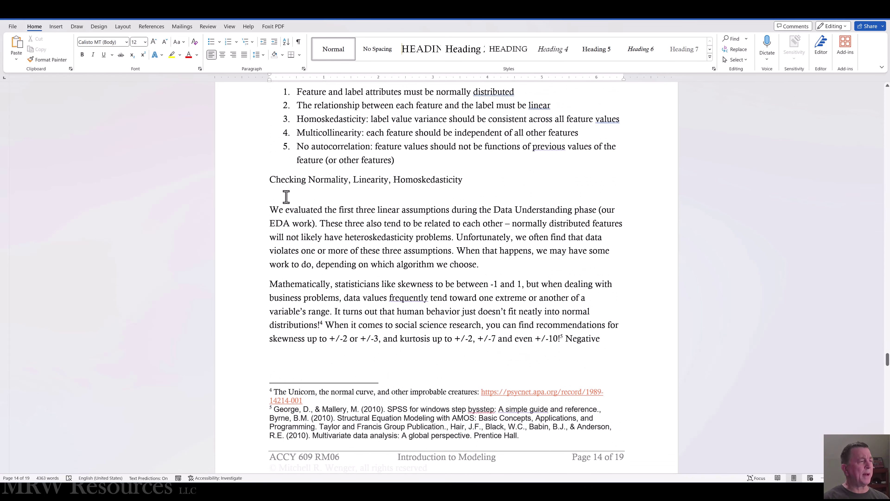
{"action": "scroll", "coordinate": [286, 197], "scroll_direction": "down", "scroll_amount": 10}
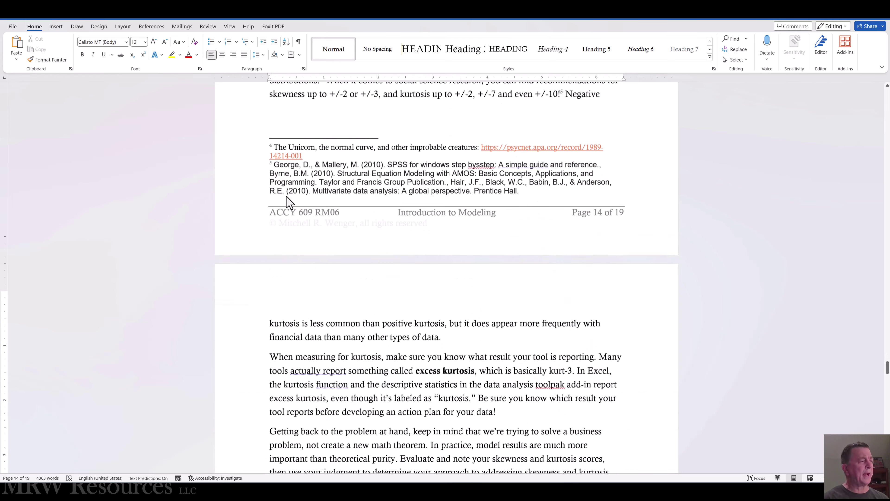
{"action": "scroll", "coordinate": [288, 199], "scroll_direction": "down", "scroll_amount": 6}
{"action": "scroll", "coordinate": [286, 197], "scroll_direction": "down", "scroll_amount": 2}
{"action": "scroll", "coordinate": [287, 193], "scroll_direction": "up", "scroll_amount": 12}
{"action": "scroll", "coordinate": [288, 193], "scroll_direction": "up", "scroll_amount": 2}
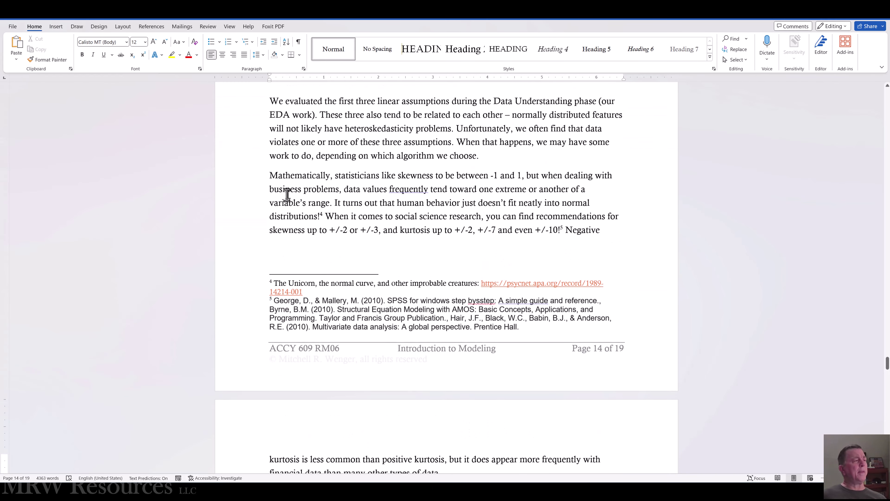
{"action": "scroll", "coordinate": [287, 195], "scroll_direction": "down", "scroll_amount": 12}
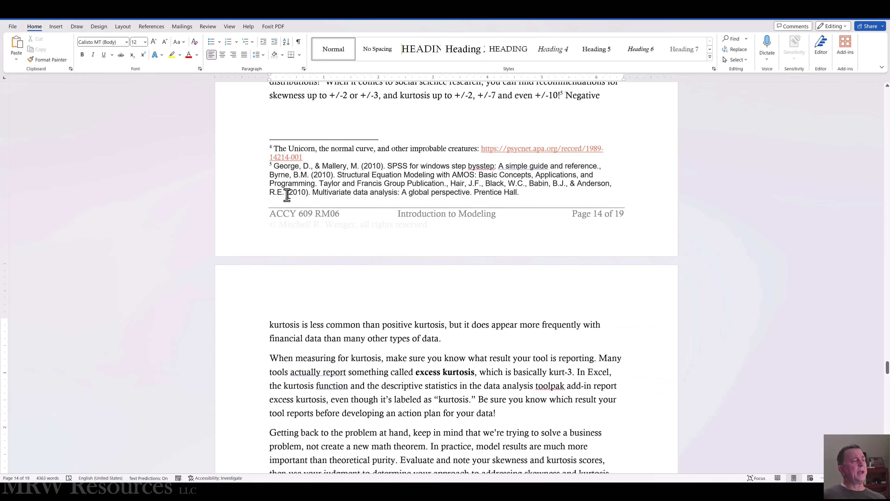
{"action": "scroll", "coordinate": [287, 195], "scroll_direction": "down", "scroll_amount": 1}
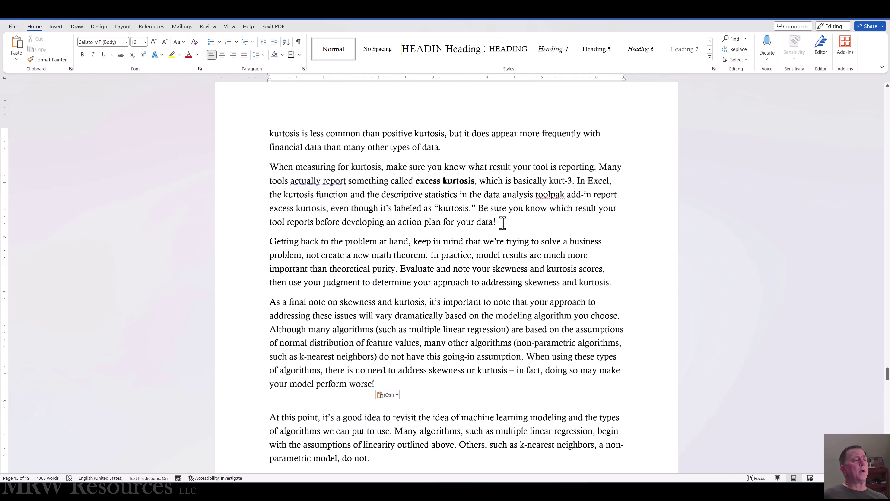
Step: Finish in Word and switch back to the InsuranceMLR workbook
{"action": "left_click_drag", "start_coordinate": [496, 222], "coordinate": [270, 208]}
{"action": "left_click", "coordinate": [293, 255]}
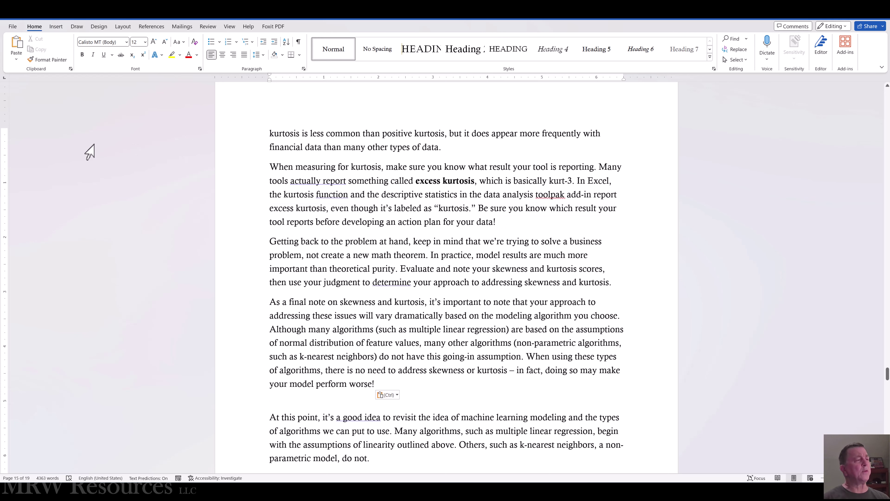
{"action": "key", "text": "alt+Tab"}
{"action": "key", "text": "alt+Tab"}
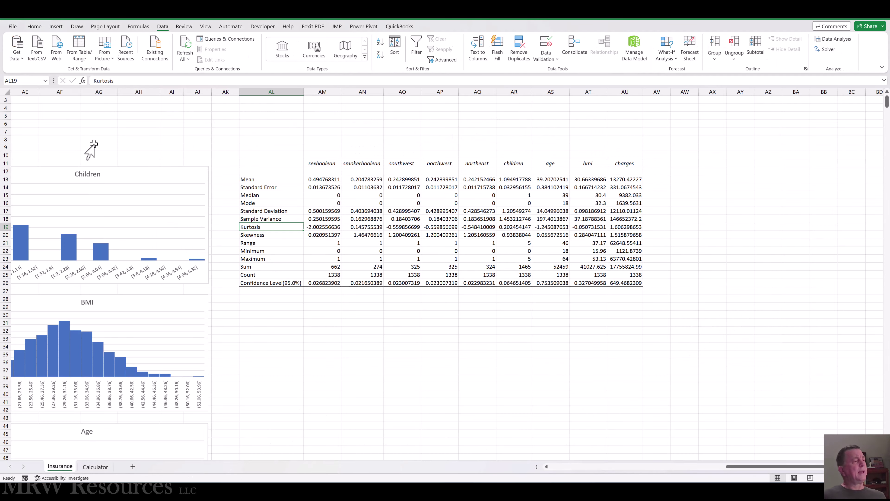
{"action": "type", "text": "1"}
{"action": "key", "text": "Return"}
{"action": "key", "text": "Down"}
{"action": "key", "text": "Down"}
{"action": "key", "text": "Down"}
{"action": "key", "text": "Up"}
{"action": "key", "text": "Up"}
{"action": "key", "text": "Up"}
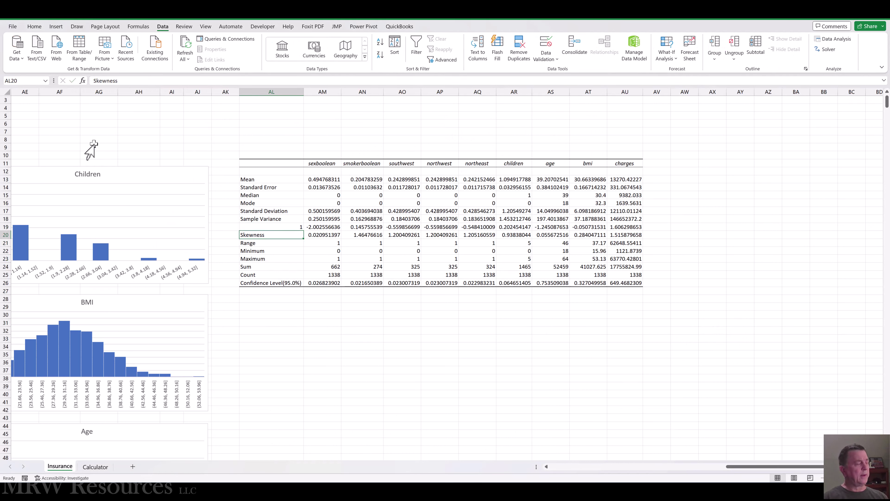
{"action": "key", "text": "ctrl+z"}
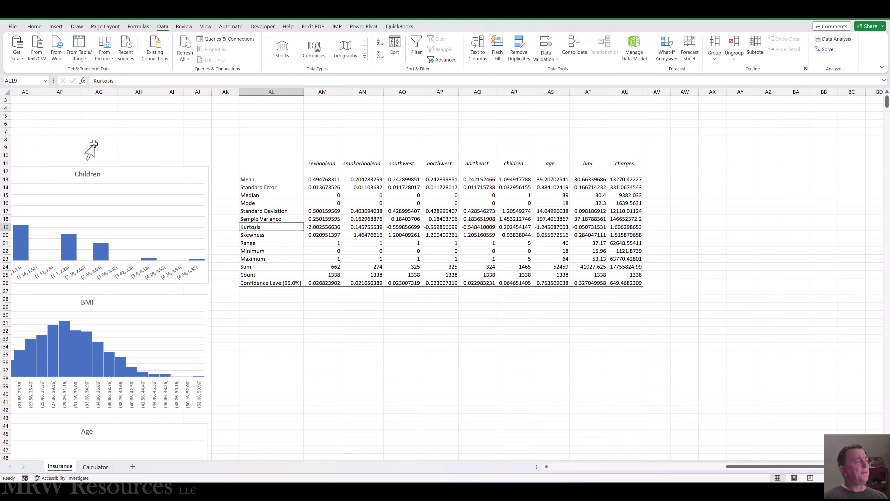
{"action": "key", "text": "Down"}
{"action": "key", "text": "Down"}
{"action": "key", "text": "Down"}
{"action": "key", "text": "Down"}
{"action": "key", "text": "Down"}
{"action": "key", "text": "Down"}
{"action": "key", "text": "Down"}
{"action": "key", "text": "Down"}
{"action": "key", "text": "Down"}
{"action": "key", "text": "Down"}
{"action": "key", "text": "Down"}
{"action": "key", "text": "Down"}
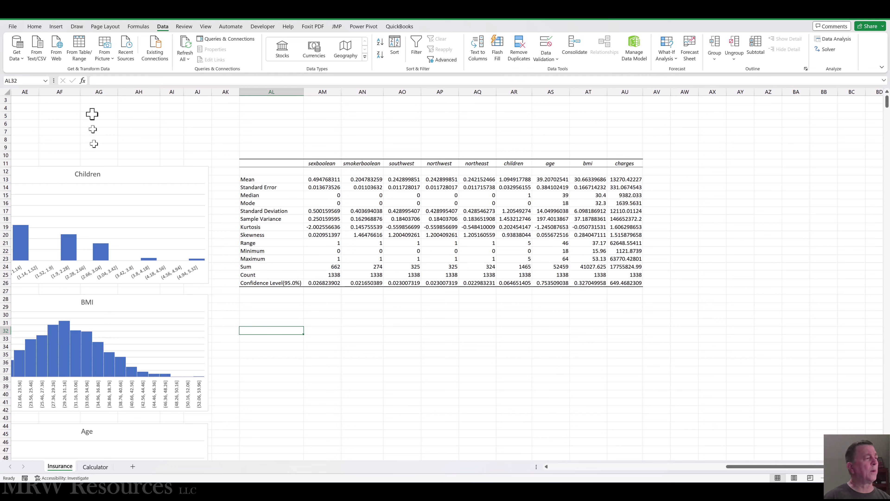
{"action": "left_click", "coordinate": [323, 227]}
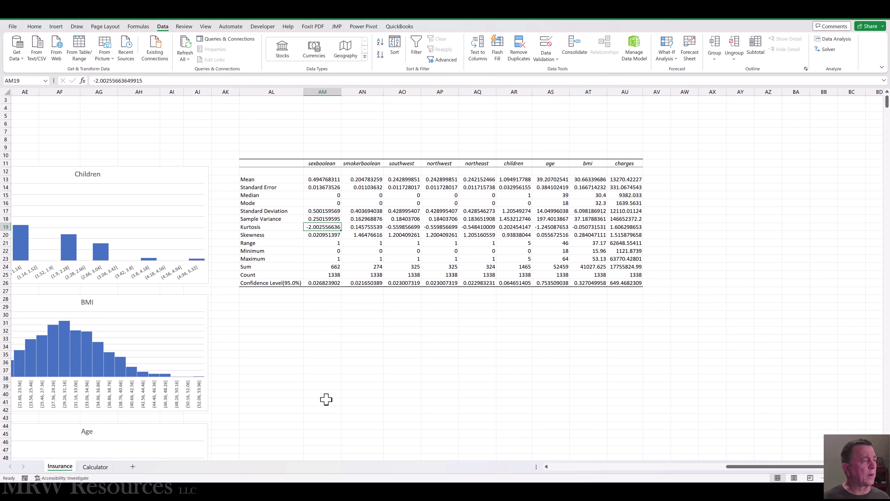
{"action": "key", "text": "Right"}
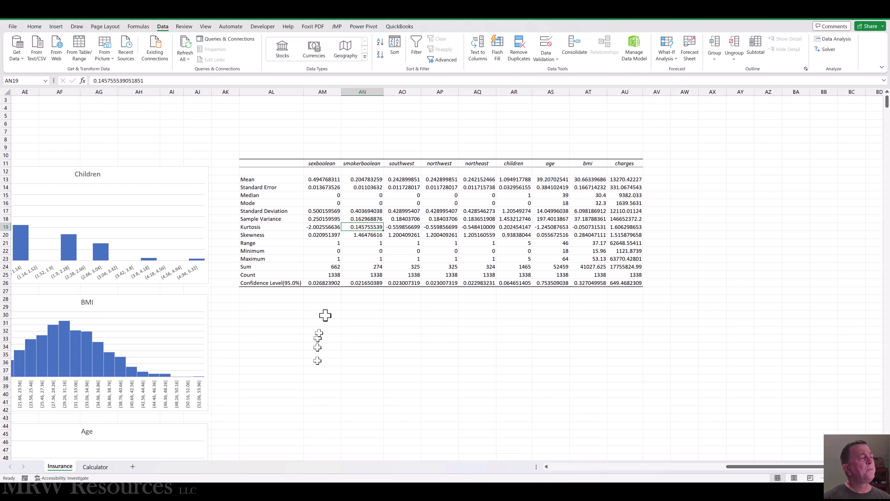
Step: Read the row-20 skewness values from sexboolean across to children
{"action": "left_click", "coordinate": [320, 229]}
{"action": "key", "text": "Down"}
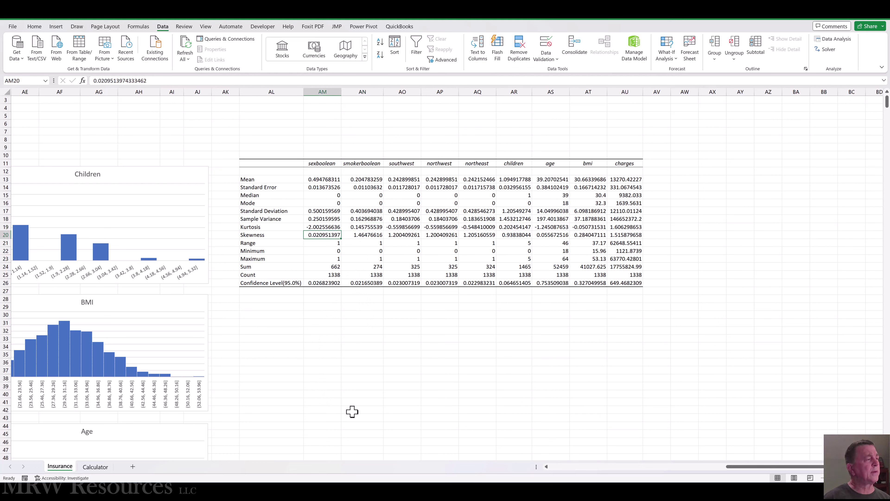
{"action": "key", "text": "Right"}
{"action": "key", "text": "Right"}
{"action": "key", "text": "Right"}
{"action": "key", "text": "Right"}
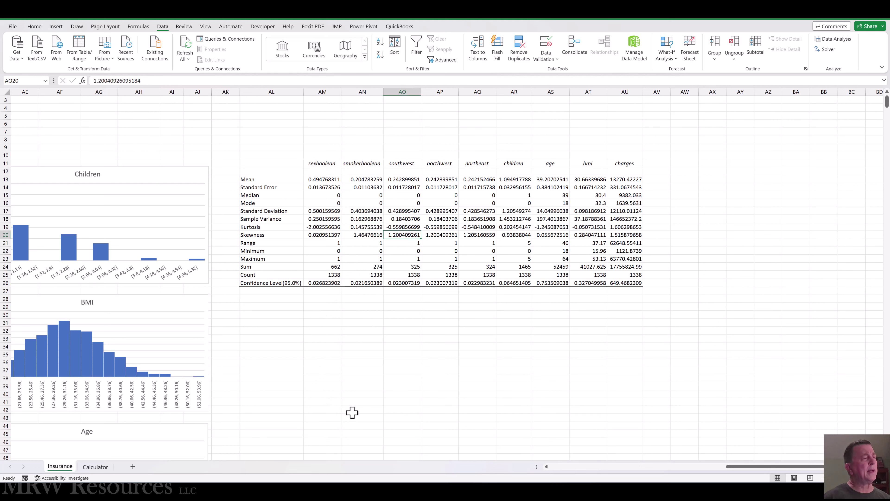
{"action": "key", "text": "Left"}
{"action": "key", "text": "Left"}
{"action": "key", "text": "Left"}
{"action": "key", "text": "Left"}
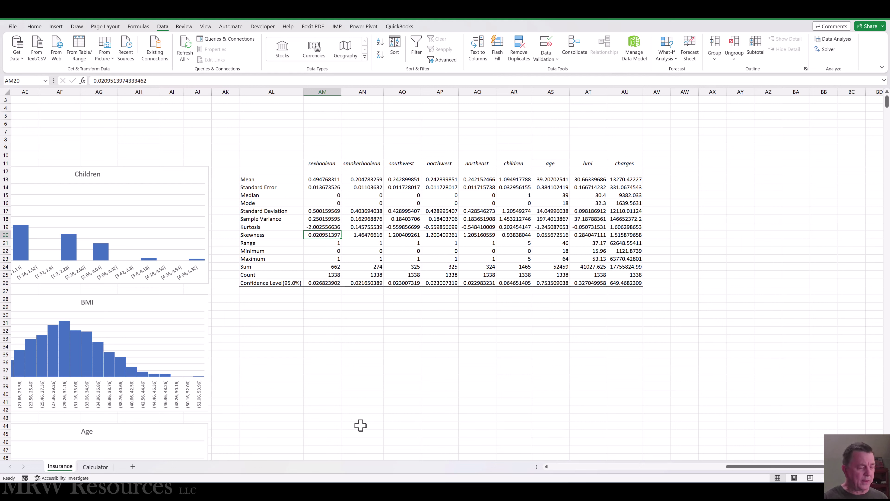
{"action": "key", "text": "Right"}
{"action": "key", "text": "Right"}
{"action": "key", "text": "Right"}
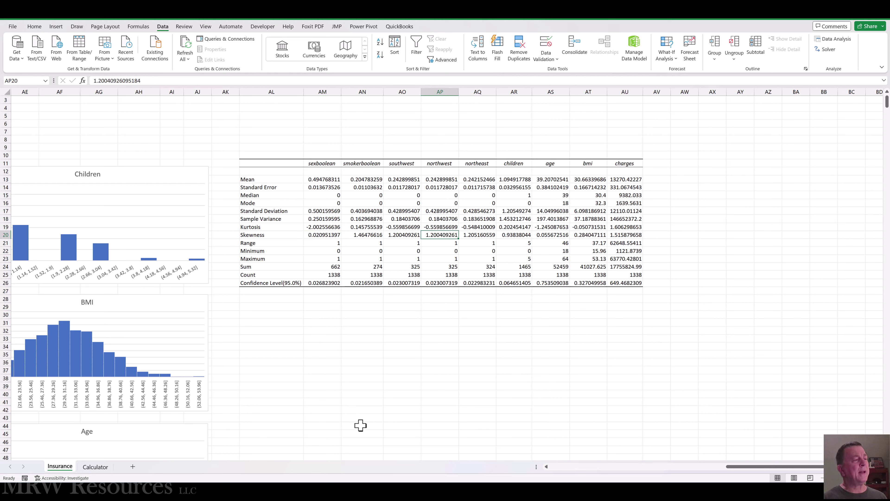
{"action": "key", "text": "Right"}
{"action": "key", "text": "Right"}
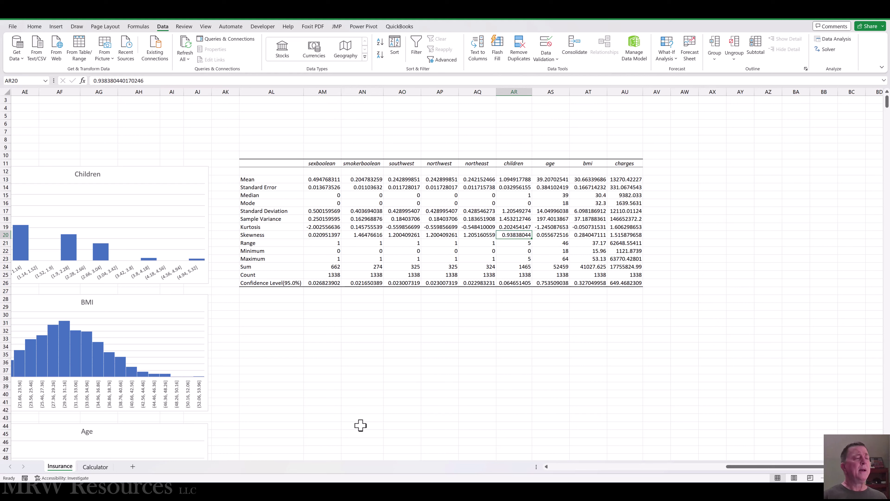
Step: Check age, bmi and charges skewness and charges kurtosis, then switch to Word
{"action": "key", "text": "Right"}
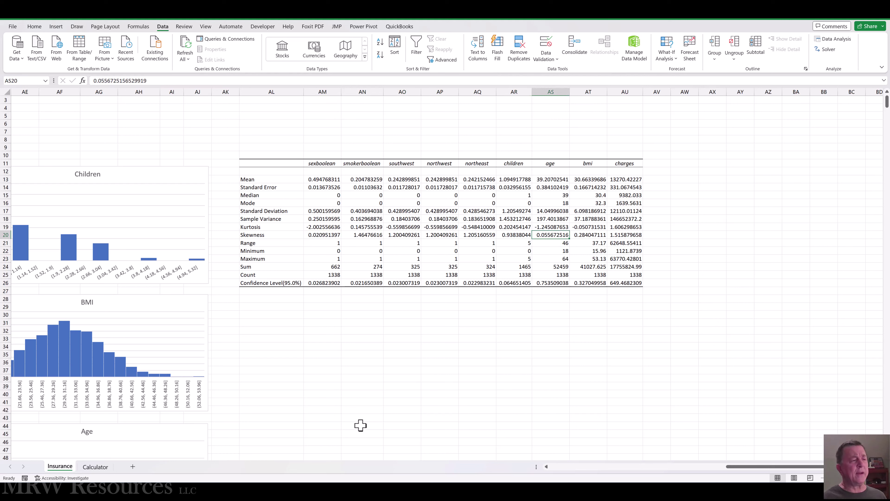
{"action": "key", "text": "Right"}
{"action": "key", "text": "Right"}
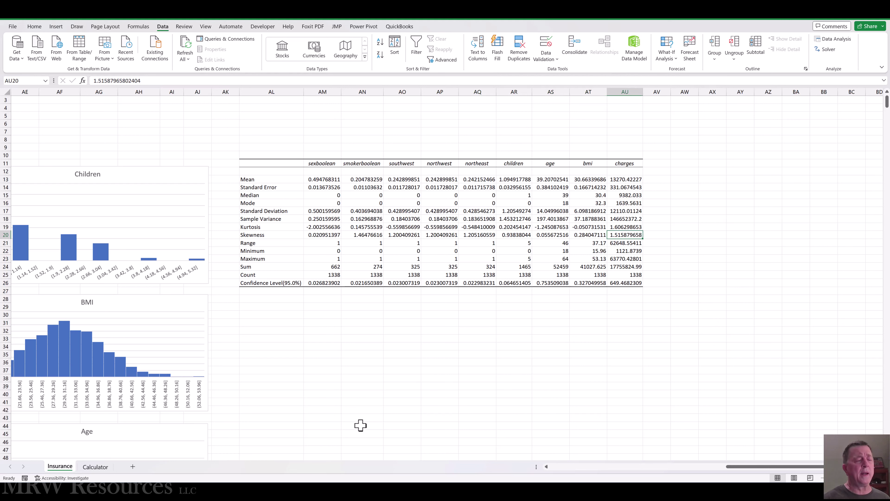
{"action": "key", "text": "Up"}
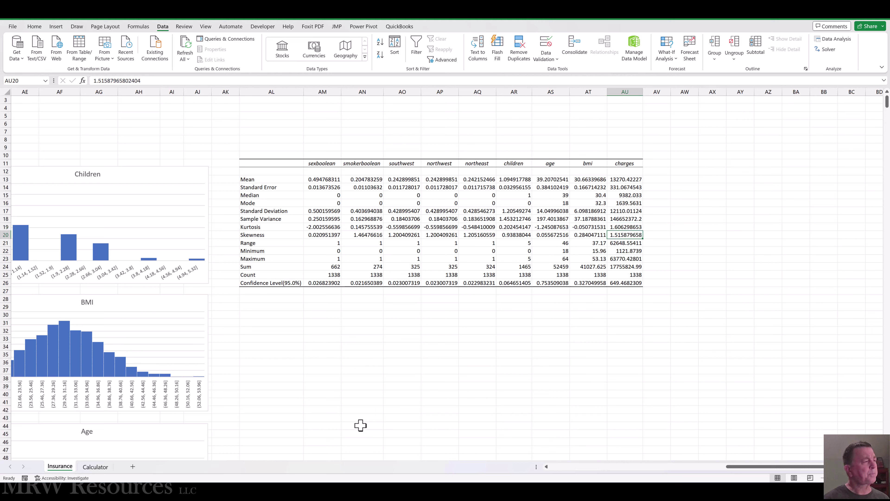
{"action": "key", "text": "Up"}
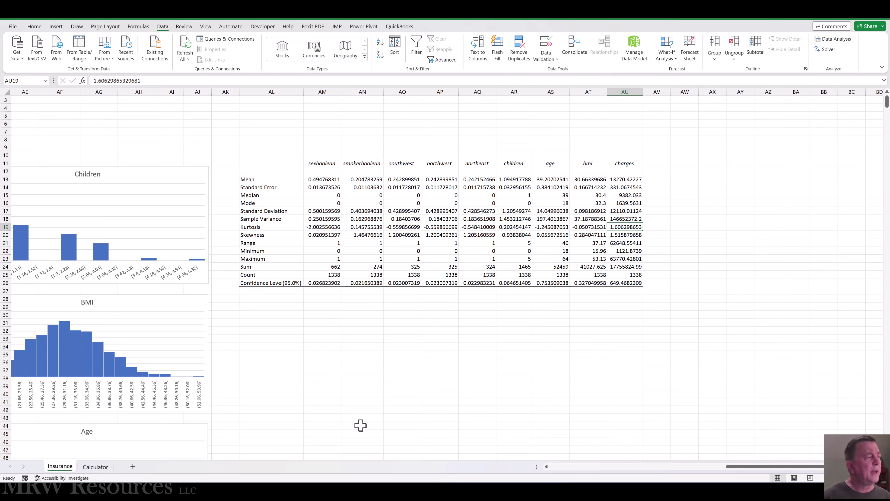
{"action": "key", "text": "Down"}
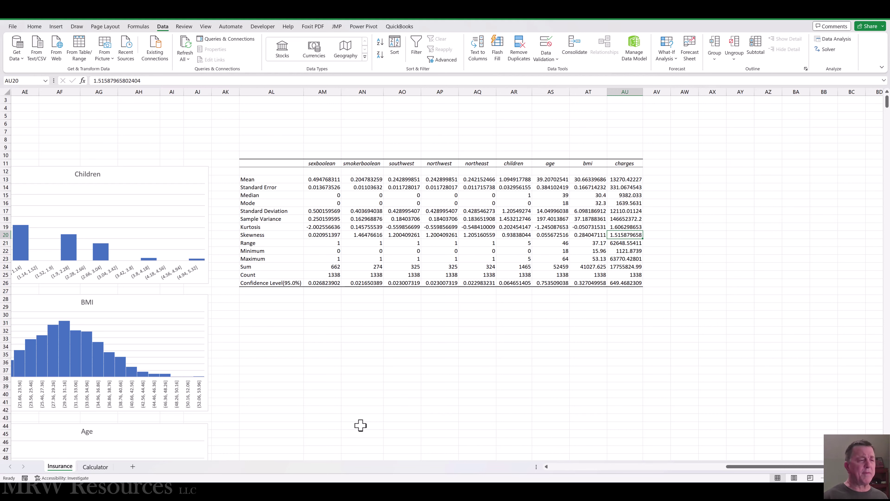
{"action": "key", "text": "alt+Tab"}
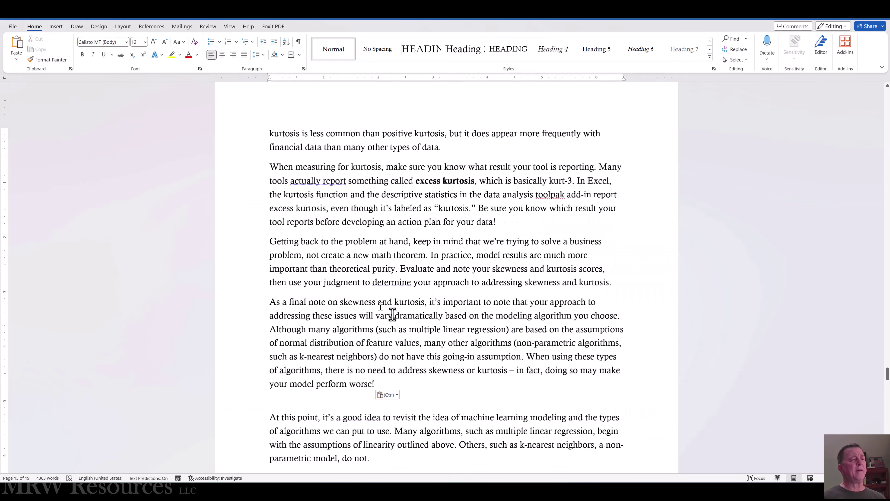
Step: Scroll through the Word skewness and kurtosis guidance, then return to the Excel workbook
{"action": "scroll", "coordinate": [377, 270], "scroll_direction": "up", "scroll_amount": 3}
{"action": "scroll", "coordinate": [378, 270], "scroll_direction": "up", "scroll_amount": 7}
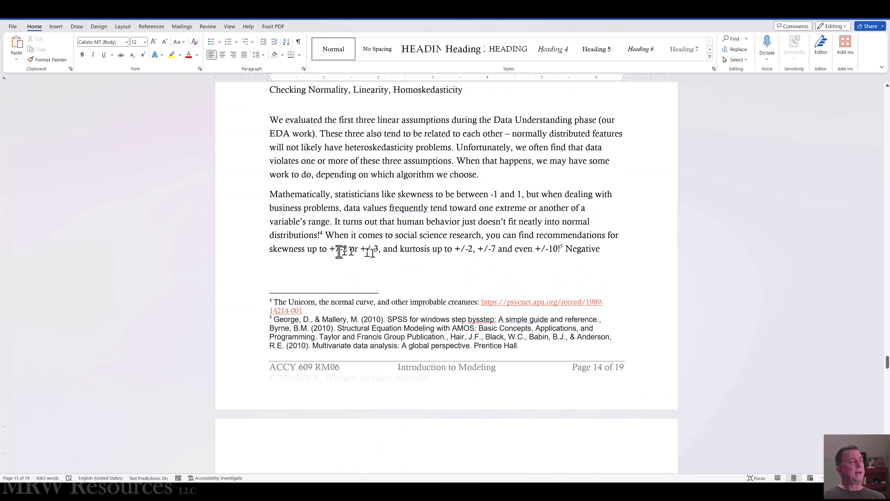
{"action": "mouse_move", "coordinate": [295, 243]}
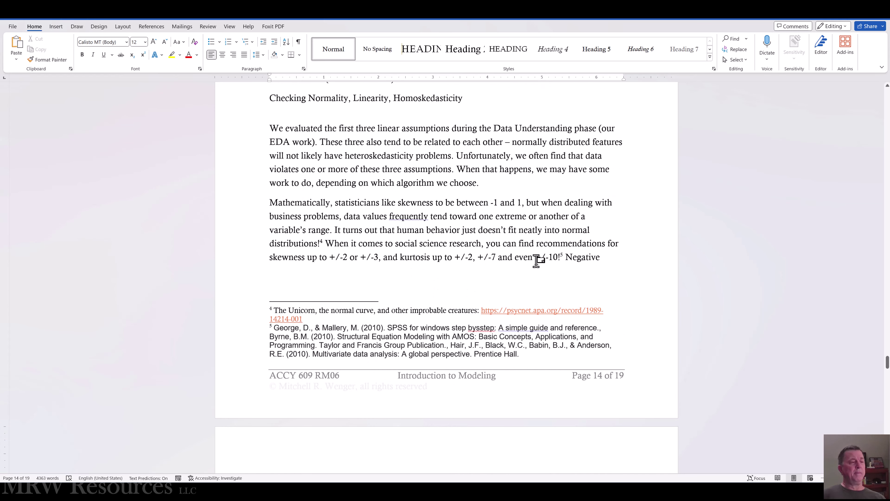
{"action": "left_click_drag", "start_coordinate": [524, 257], "coordinate": [561, 257]}
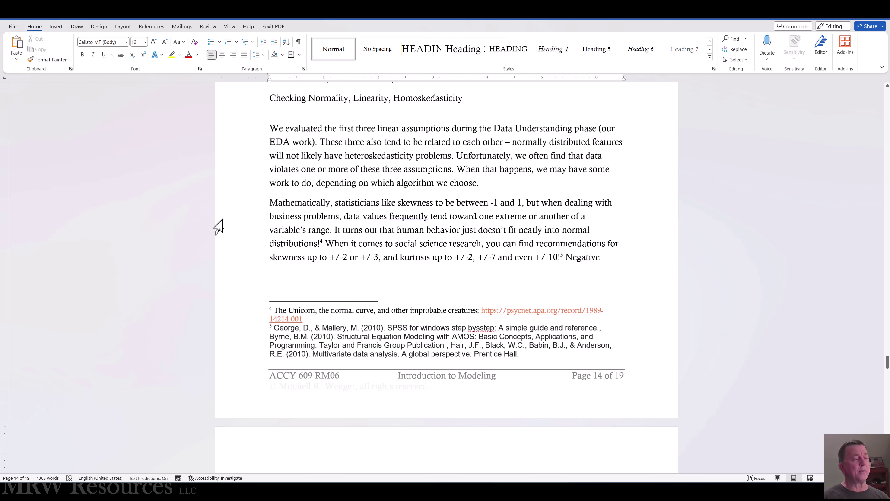
{"action": "scroll", "coordinate": [296, 319], "scroll_direction": "down", "scroll_amount": 7}
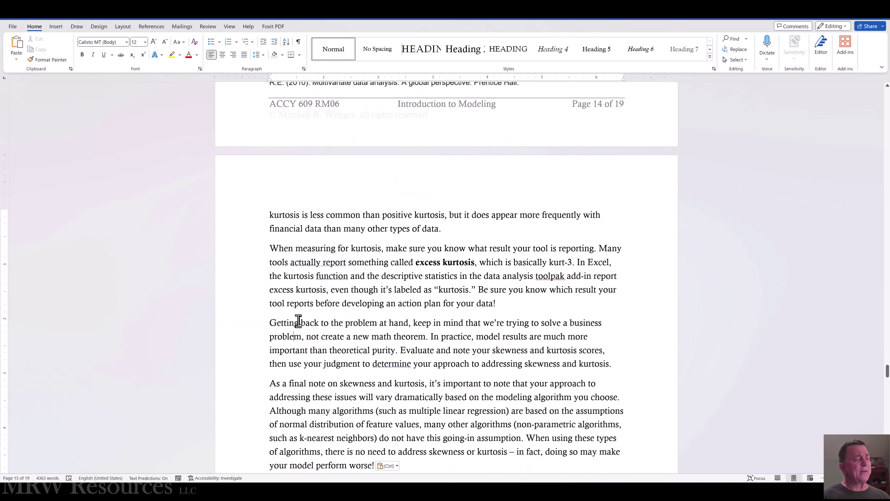
{"action": "key", "text": "alt+Tab"}
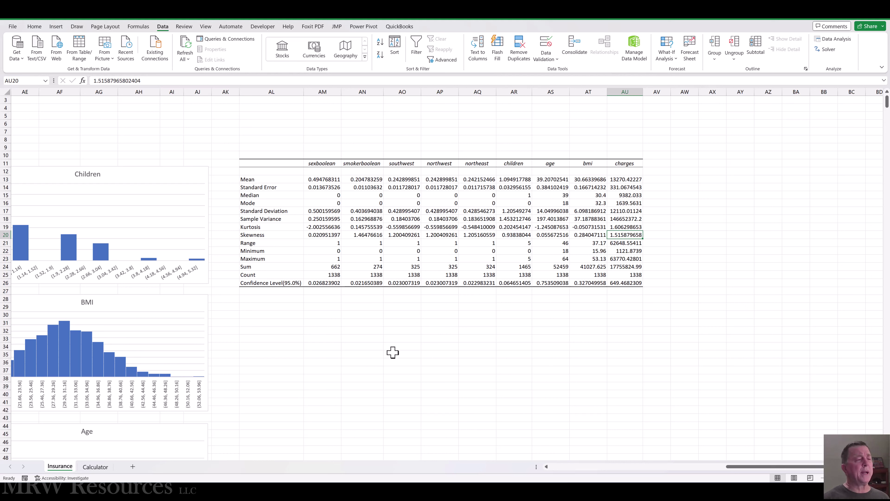
{"action": "key", "text": "Left"}
{"action": "key", "text": "Left"}
{"action": "key", "text": "Left"}
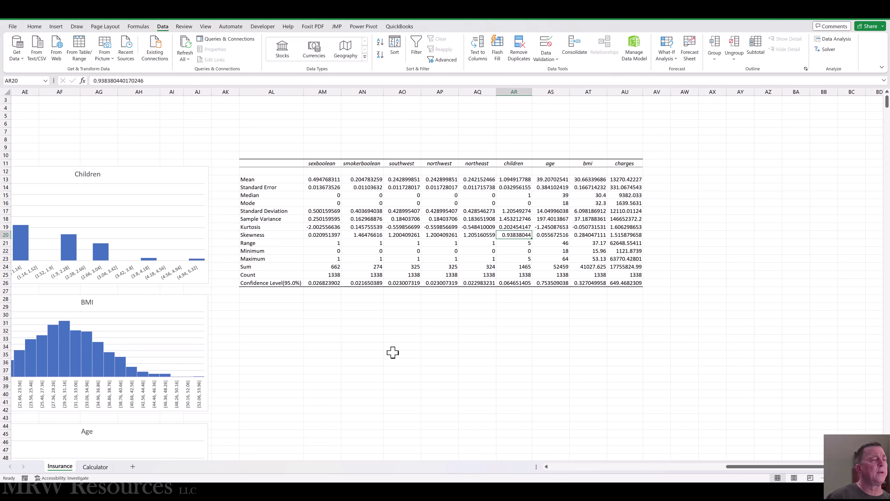
{"action": "key", "text": "Right"}
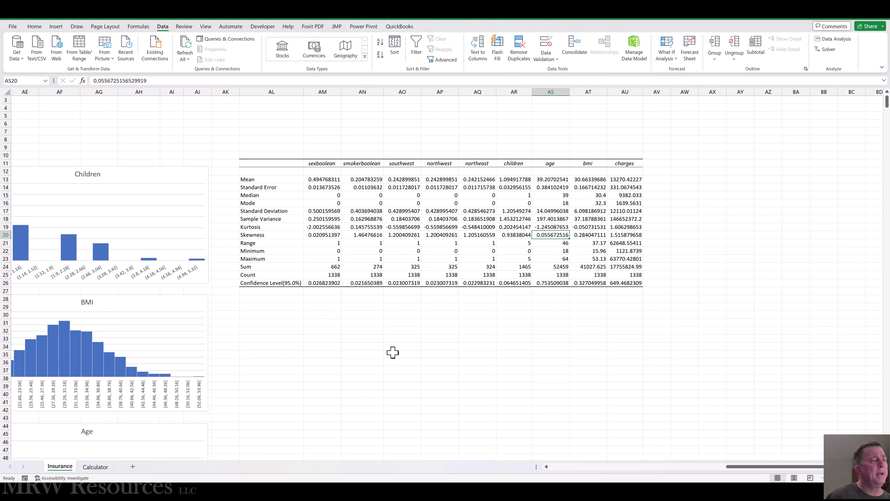
{"action": "key", "text": "Up"}
{"action": "key", "text": "Down"}
{"action": "key", "text": "Up"}
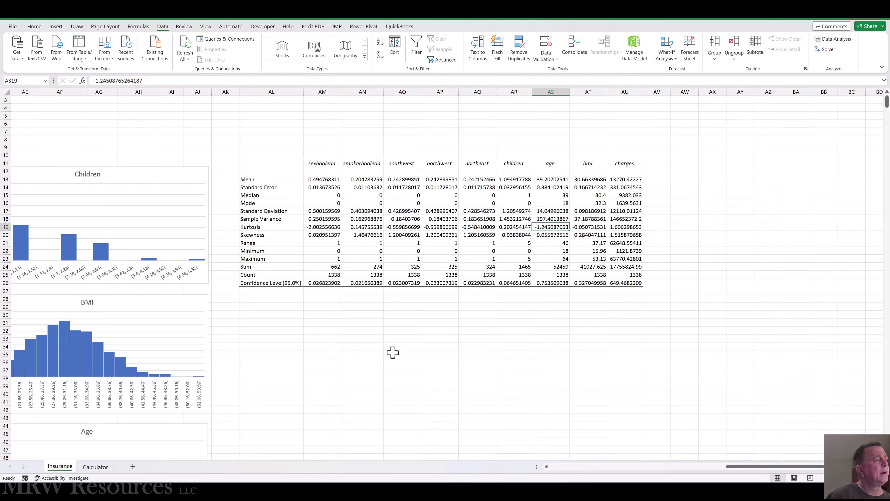
{"action": "key", "text": "Down"}
{"action": "key", "text": "Left"}
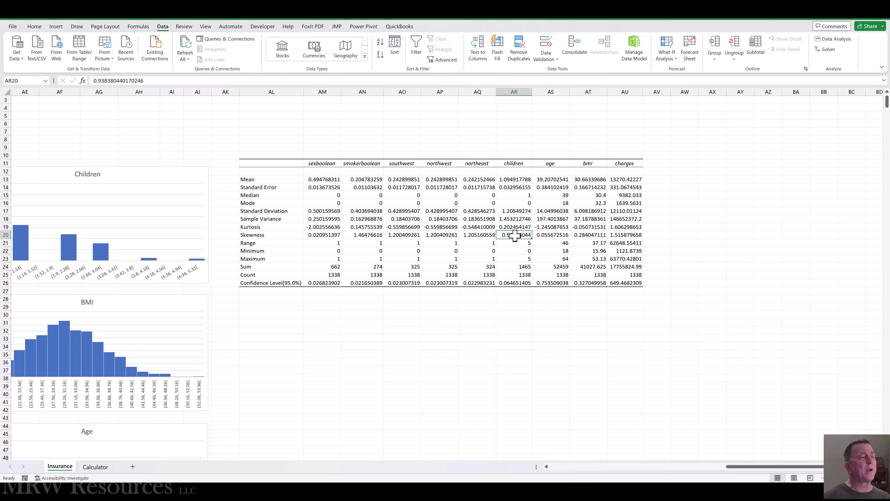
{"action": "left_click", "coordinate": [562, 228]}
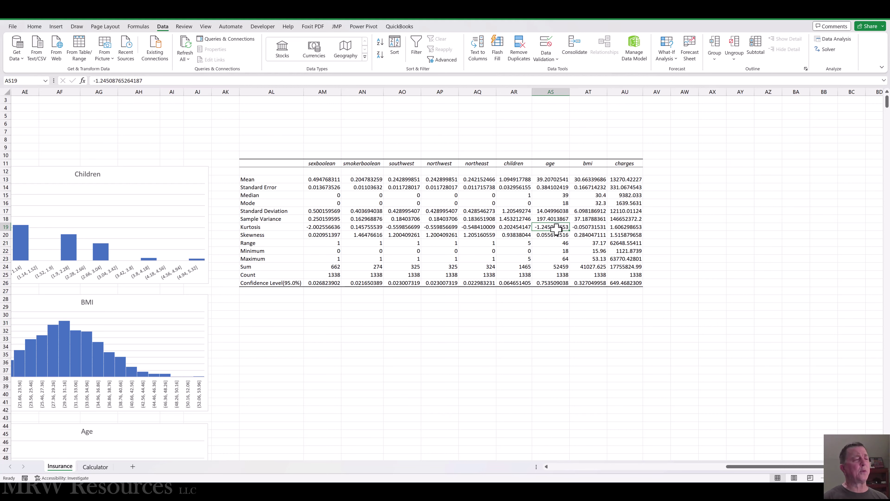
{"action": "key", "text": "Left"}
{"action": "key", "text": "Left"}
{"action": "key", "text": "Left"}
{"action": "key", "text": "Left"}
{"action": "key", "text": "Left"}
{"action": "key", "text": "Left"}
{"action": "key", "text": "Left"}
{"action": "key", "text": "Left"}
{"action": "key", "text": "Left"}
{"action": "key", "text": "Left"}
{"action": "key", "text": "Left"}
{"action": "key", "text": "Left"}
{"action": "key", "text": "Left"}
{"action": "key", "text": "Left"}
{"action": "key", "text": "Left"}
{"action": "key", "text": "Left"}
{"action": "key", "text": "Left"}
{"action": "key", "text": "Left"}
{"action": "key", "text": "Left"}
{"action": "key", "text": "Left"}
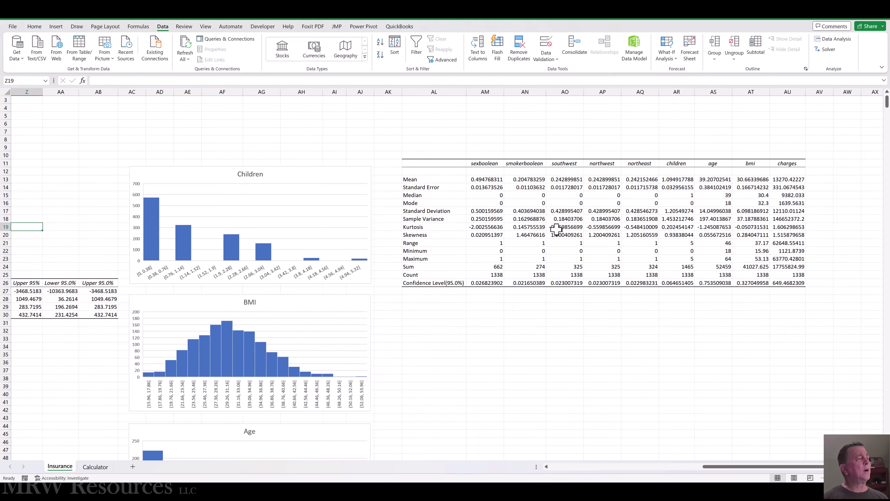
Step: Insert a blank column K between age and bmi
{"action": "key", "text": "Left"}
{"action": "key", "text": "Left"}
{"action": "key", "text": "Left"}
{"action": "key", "text": "Left"}
{"action": "key", "text": "Left"}
{"action": "key", "text": "Left"}
{"action": "key", "text": "Left"}
{"action": "key", "text": "Left"}
{"action": "key", "text": "Left"}
{"action": "key", "text": "Left"}
{"action": "key", "text": "Left"}
{"action": "key", "text": "Left"}
{"action": "key", "text": "Left"}
{"action": "key", "text": "Left"}
{"action": "key", "text": "Left"}
{"action": "key", "text": "Left"}
{"action": "key", "text": "Left"}
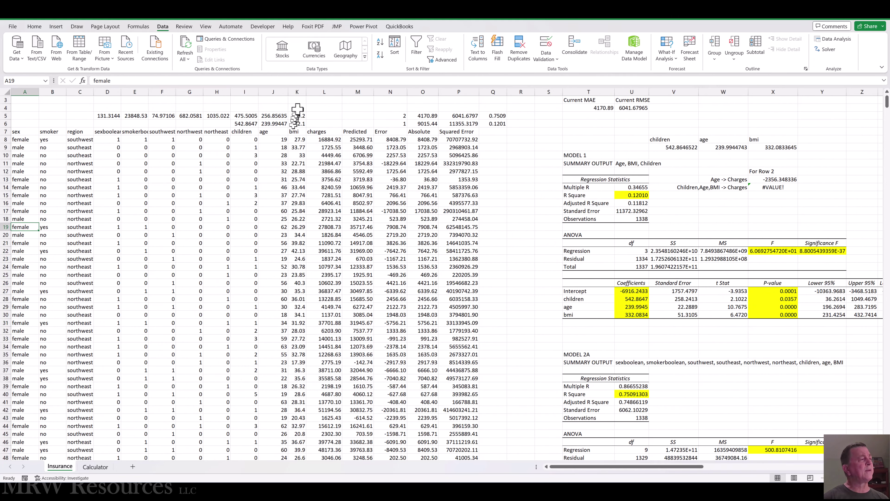
{"action": "left_click", "coordinate": [296, 92]}
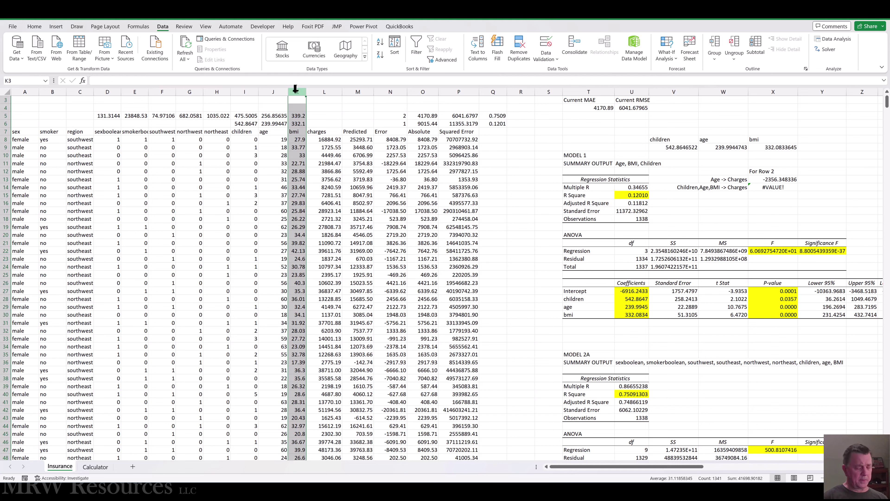
{"action": "key", "text": "ctrl+shift+plus"}
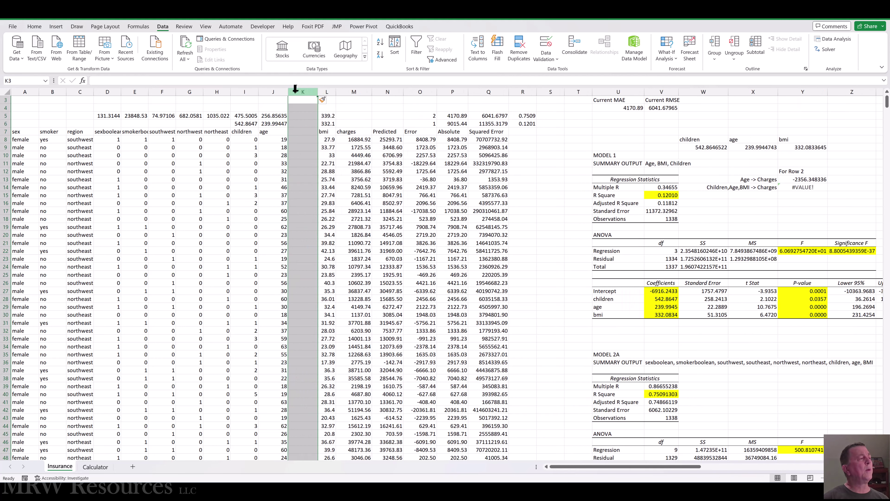
{"action": "key", "text": "Down"}
{"action": "key", "text": "Down"}
{"action": "key", "text": "Down"}
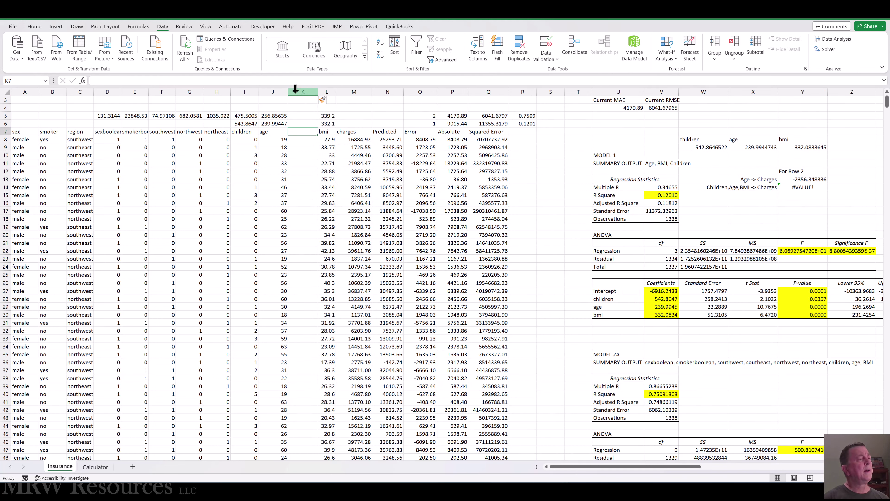
{"action": "key", "text": "Right"}
{"action": "key", "text": "Right"}
{"action": "key", "text": "Right"}
{"action": "key", "text": "Right"}
{"action": "key", "text": "Right"}
{"action": "key", "text": "Right"}
{"action": "key", "text": "Right"}
{"action": "key", "text": "Right"}
{"action": "key", "text": "Right"}
{"action": "key", "text": "Right"}
{"action": "key", "text": "Right"}
{"action": "key", "text": "Right"}
{"action": "key", "text": "Right"}
{"action": "key", "text": "Right"}
{"action": "key", "text": "Right"}
{"action": "key", "text": "Right"}
{"action": "key", "text": "Right"}
{"action": "key", "text": "Right"}
{"action": "key", "text": "Right"}
{"action": "key", "text": "Right"}
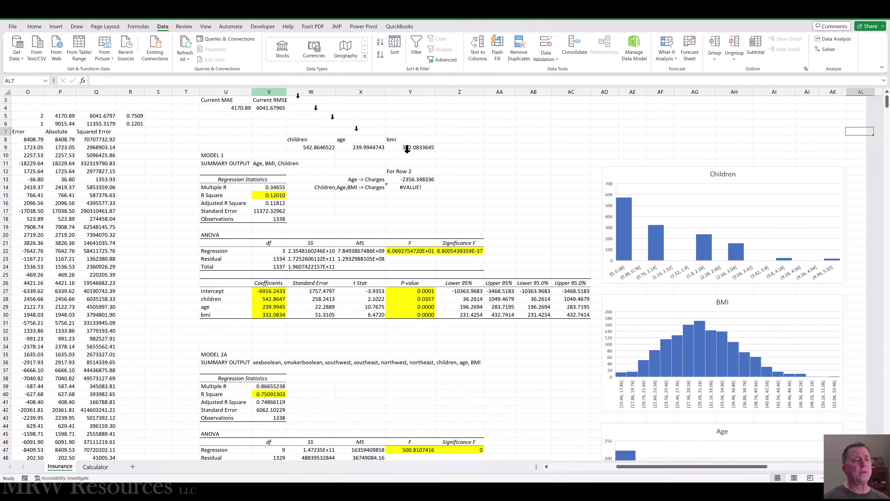
{"action": "key", "text": "Right"}
{"action": "key", "text": "Right"}
{"action": "key", "text": "Right"}
{"action": "key", "text": "Right"}
{"action": "key", "text": "Right"}
{"action": "key", "text": "Right"}
{"action": "key", "text": "Right"}
{"action": "key", "text": "Right"}
{"action": "key", "text": "Right"}
{"action": "key", "text": "Right"}
{"action": "key", "text": "Right"}
{"action": "key", "text": "Right"}
{"action": "key", "text": "Right"}
{"action": "key", "text": "Right"}
{"action": "key", "text": "Right"}
{"action": "key", "text": "Right"}
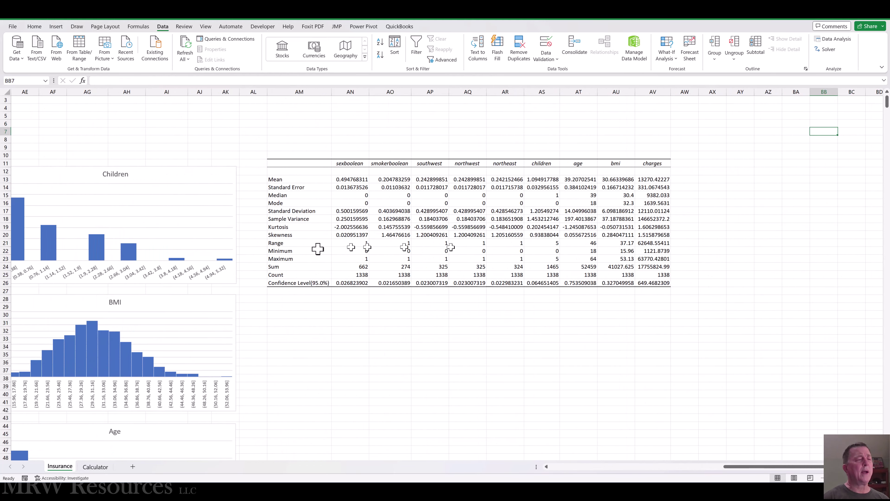
{"action": "key", "text": "Left"}
{"action": "key", "text": "Left"}
{"action": "key", "text": "Left"}
{"action": "key", "text": "Left"}
{"action": "key", "text": "Left"}
{"action": "key", "text": "Left"}
{"action": "key", "text": "Left"}
{"action": "key", "text": "Left"}
{"action": "key", "text": "Left"}
{"action": "key", "text": "Left"}
{"action": "key", "text": "Left"}
{"action": "key", "text": "Left"}
{"action": "key", "text": "Left"}
{"action": "key", "text": "Left"}
{"action": "key", "text": "Left"}
{"action": "key", "text": "Left"}
{"action": "key", "text": "Left"}
{"action": "key", "text": "Left"}
{"action": "key", "text": "Left"}
{"action": "key", "text": "Left"}
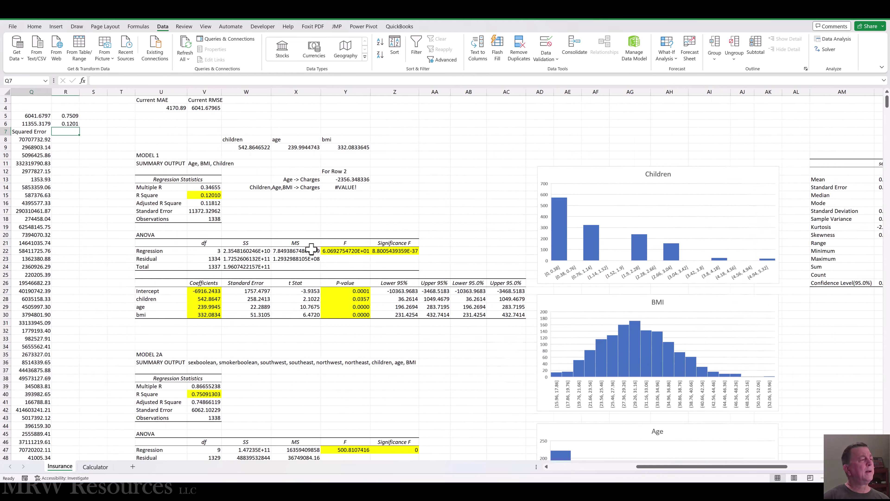
{"action": "key", "text": "Left"}
{"action": "key", "text": "Left"}
{"action": "key", "text": "Left"}
{"action": "key", "text": "Left"}
{"action": "key", "text": "Left"}
{"action": "key", "text": "Left"}
{"action": "key", "text": "Left"}
{"action": "key", "text": "Left"}
{"action": "key", "text": "Left"}
{"action": "key", "text": "Left"}
{"action": "key", "text": "Left"}
{"action": "key", "text": "Left"}
{"action": "key", "text": "Left"}
{"action": "key", "text": "Left"}
{"action": "key", "text": "Left"}
{"action": "key", "text": "Left"}
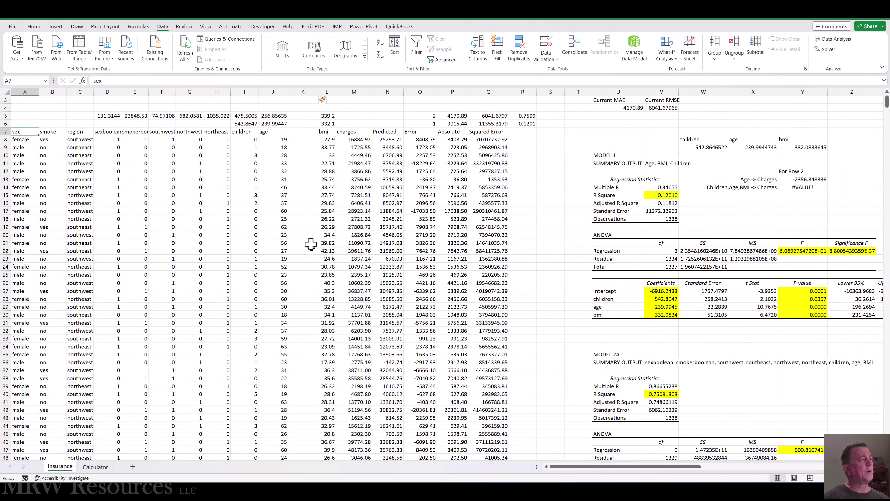
Step: Head column K 'Sq rt age' and fill =SQRT(J8) down every record
{"action": "left_click", "coordinate": [303, 139]}
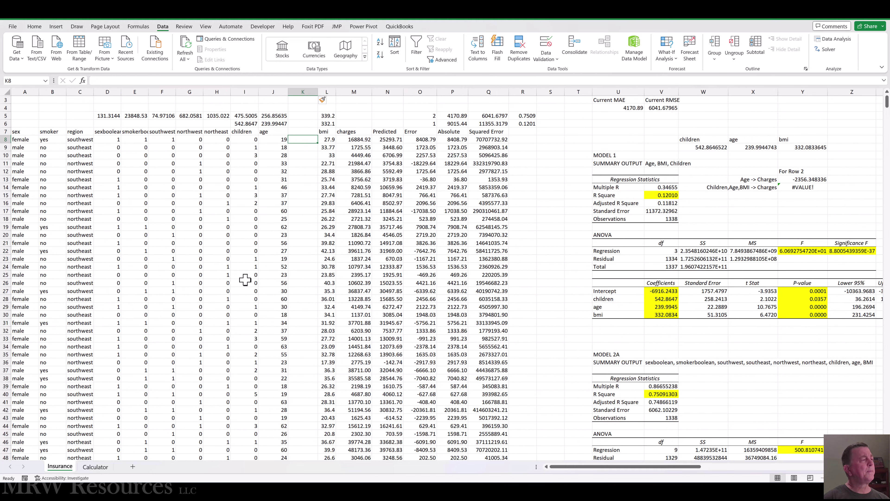
{"action": "key", "text": "Up"}
{"action": "type", "text": "Sq rt a"}
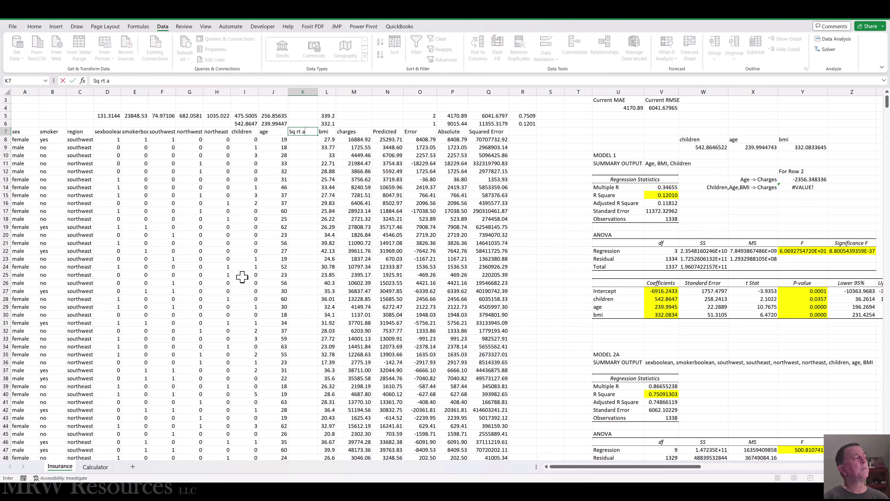
{"action": "type", "text": "ge"}
{"action": "key", "text": "Return"}
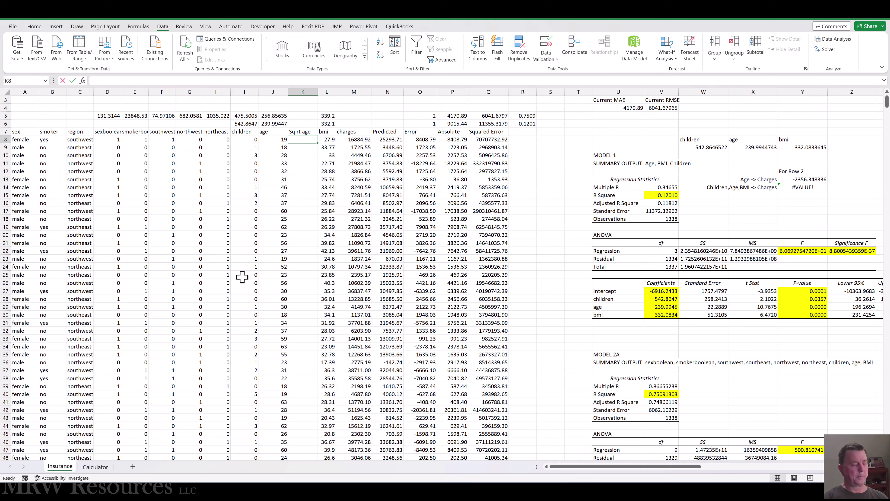
{"action": "type", "text": "=sq"}
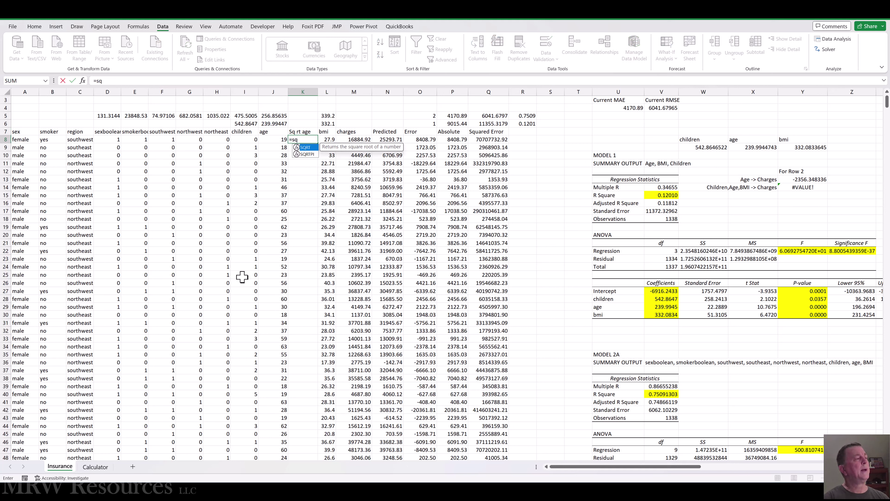
{"action": "key", "text": "Tab"}
{"action": "key", "text": "Left"}
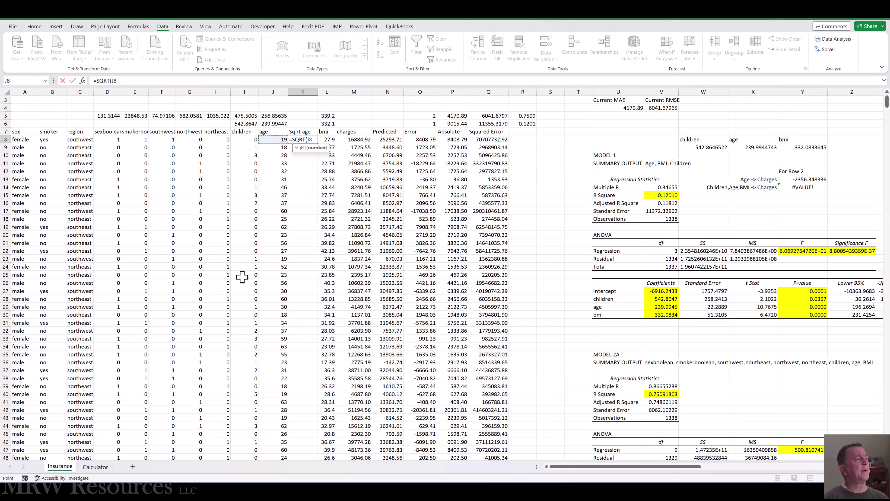
{"action": "key", "text": "ctrl+Return"}
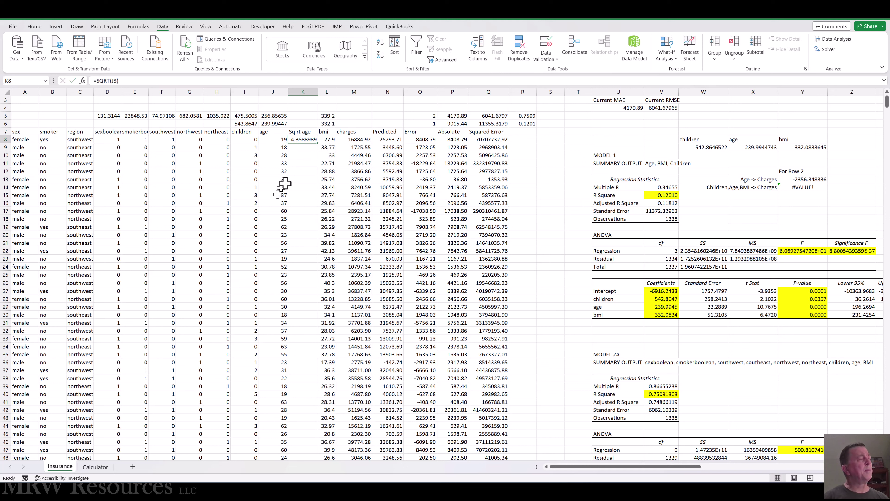
{"action": "double_click", "coordinate": [318, 144]}
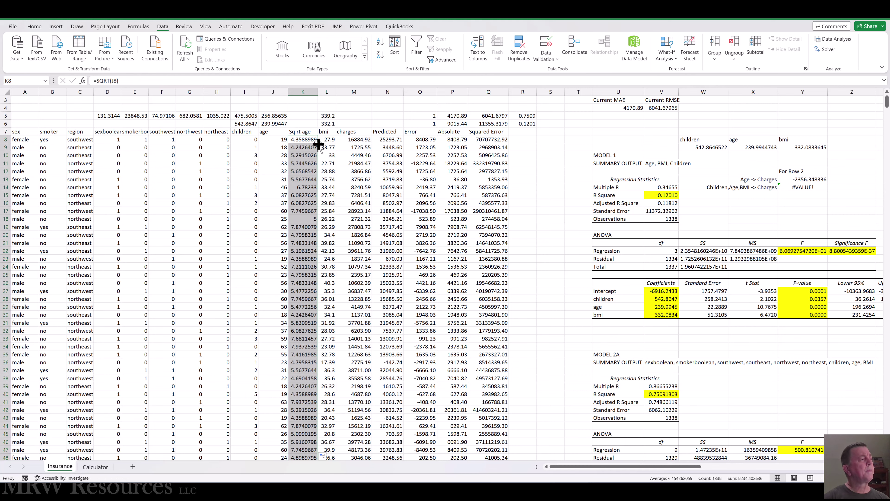
{"action": "key", "text": "ctrl+Right"}
{"action": "key", "text": "ctrl+Right"}
{"action": "key", "text": "ctrl+Right"}
{"action": "key", "text": "ctrl+Right"}
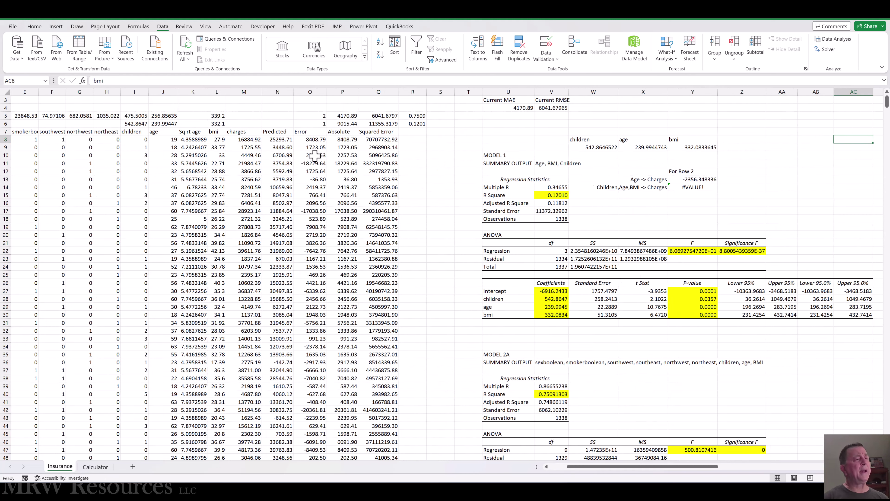
{"action": "key", "text": "Right"}
{"action": "key", "text": "Right"}
{"action": "key", "text": "Right"}
{"action": "key", "text": "Right"}
{"action": "key", "text": "Right"}
{"action": "key", "text": "Right"}
{"action": "key", "text": "Right"}
{"action": "key", "text": "Right"}
{"action": "key", "text": "Right"}
{"action": "key", "text": "Right"}
{"action": "key", "text": "Right"}
{"action": "key", "text": "Right"}
{"action": "key", "text": "Right"}
{"action": "key", "text": "Right"}
{"action": "key", "text": "Right"}
{"action": "key", "text": "Right"}
{"action": "key", "text": "Right"}
{"action": "key", "text": "Right"}
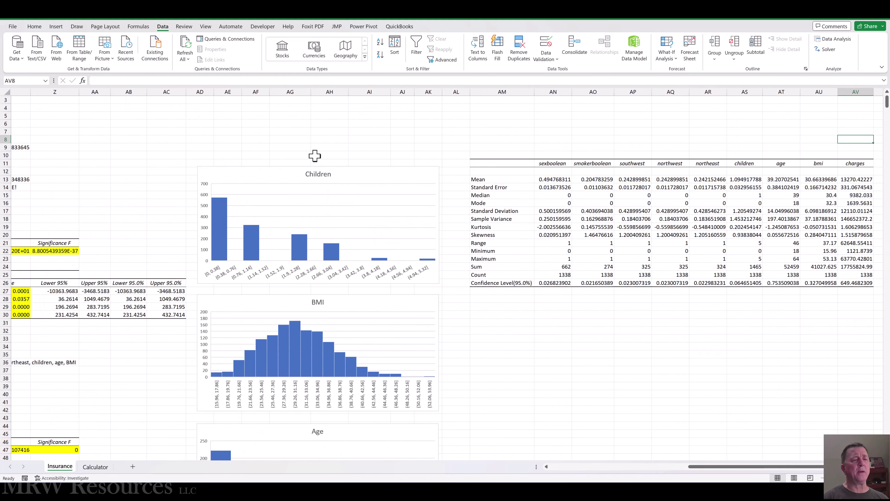
Step: Start Descriptive Statistics with the input range K7:K1345, the Sq rt age column
{"action": "key", "text": "Right"}
{"action": "key", "text": "Right"}
{"action": "key", "text": "Right"}
{"action": "key", "text": "Right"}
{"action": "key", "text": "Right"}
{"action": "key", "text": "Left"}
{"action": "key", "text": "Left"}
{"action": "key", "text": "Left"}
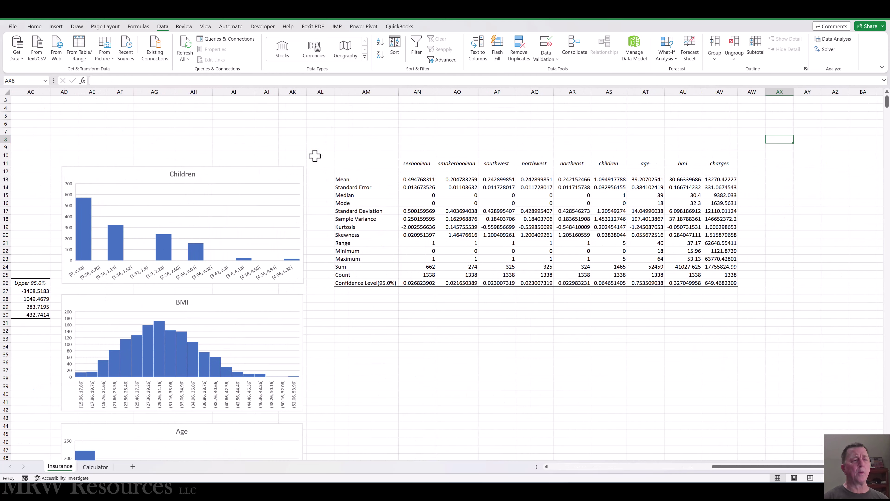
{"action": "key", "text": "Left"}
{"action": "key", "text": "Down"}
{"action": "key", "text": "Down"}
{"action": "key", "text": "Down"}
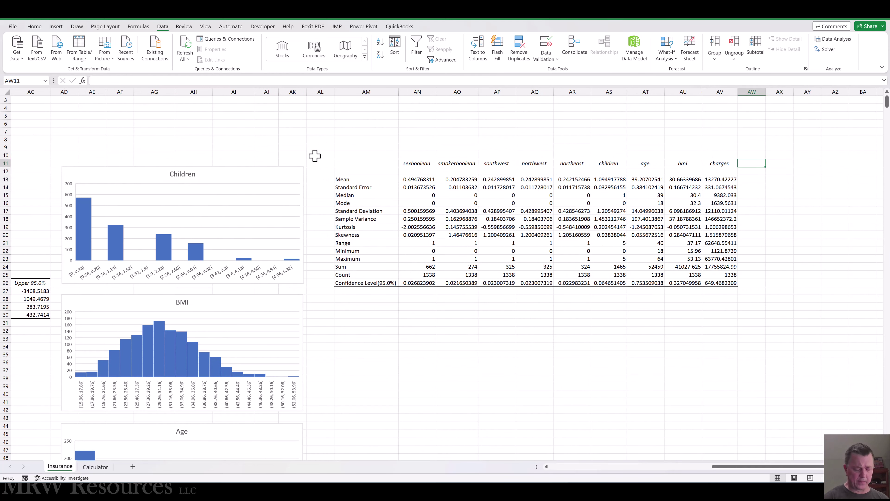
{"action": "type", "text": "="}
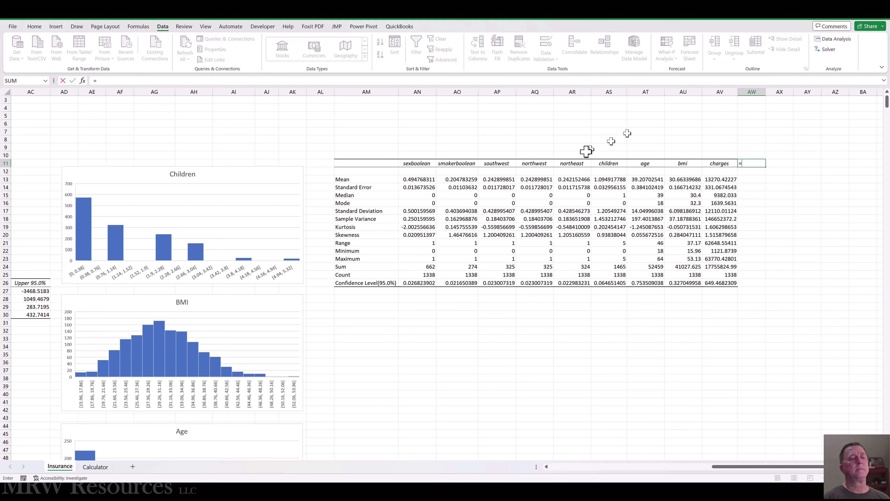
{"action": "key", "text": "Escape"}
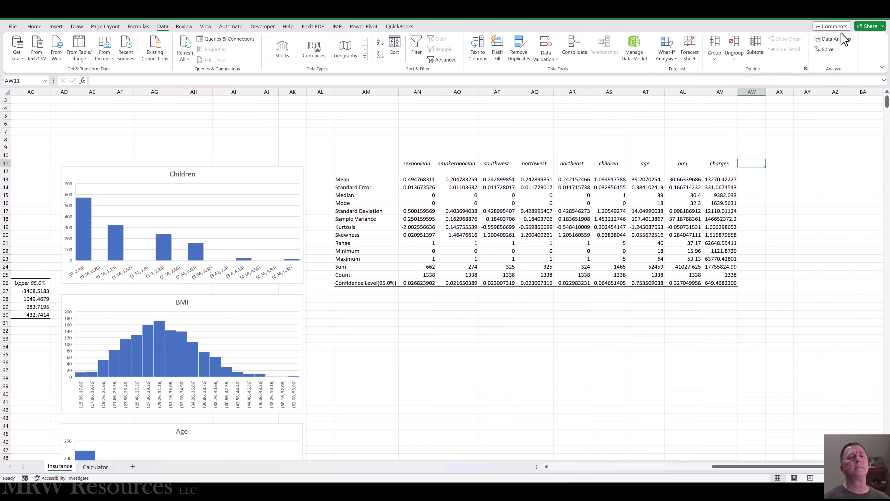
{"action": "left_click", "coordinate": [837, 39]}
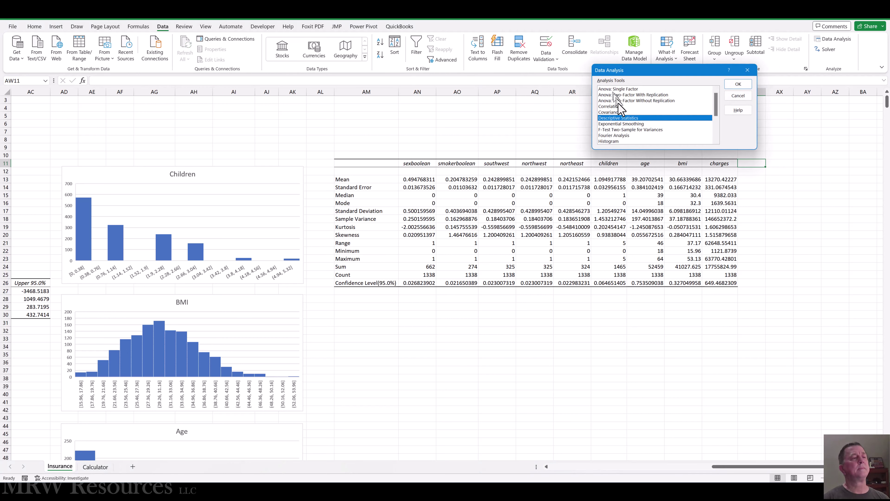
{"action": "left_click", "coordinate": [731, 87]}
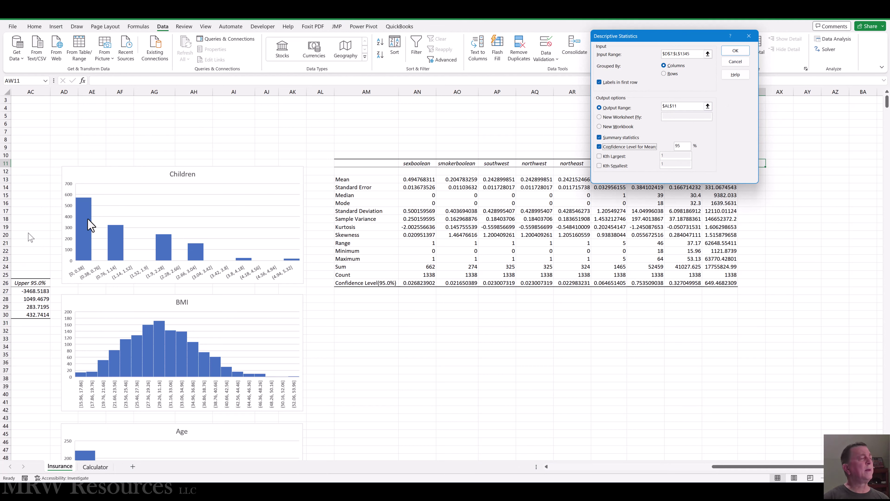
{"action": "left_click", "coordinate": [693, 53]}
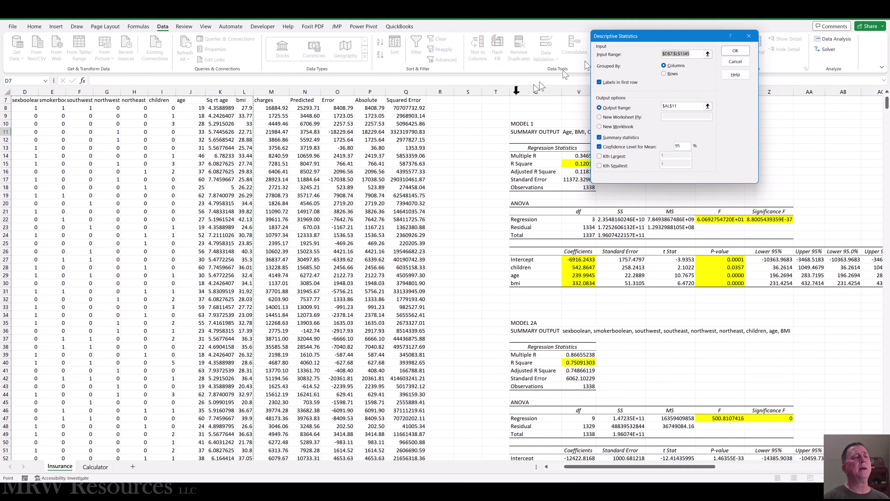
{"action": "left_click", "coordinate": [322, 172]}
{"action": "key", "text": "Left"}
{"action": "key", "text": "Left"}
{"action": "key", "text": "Left"}
{"action": "key", "text": "Left"}
{"action": "key", "text": "Left"}
{"action": "key", "text": "Left"}
{"action": "key", "text": "Up"}
{"action": "key", "text": "Up"}
{"action": "key", "text": "Up"}
{"action": "key", "text": "Up"}
{"action": "key", "text": "Up"}
{"action": "left_click", "coordinate": [211, 100]}
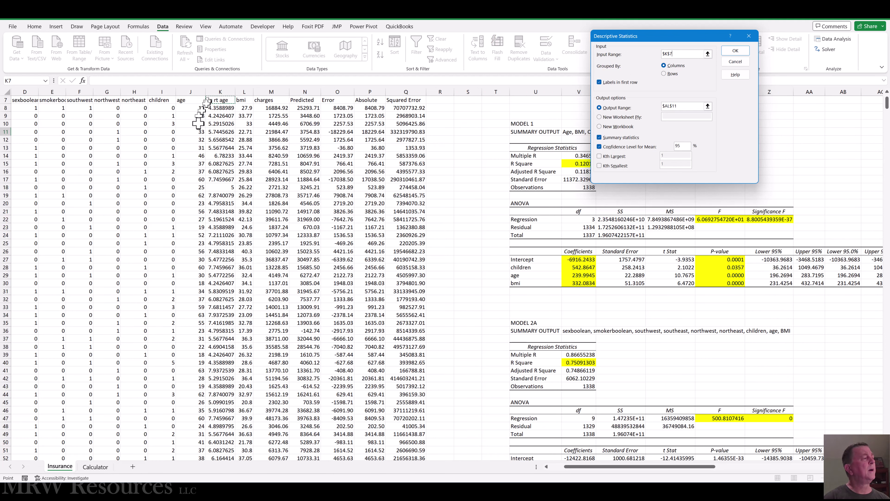
{"action": "key", "text": "ctrl+shift+Down"}
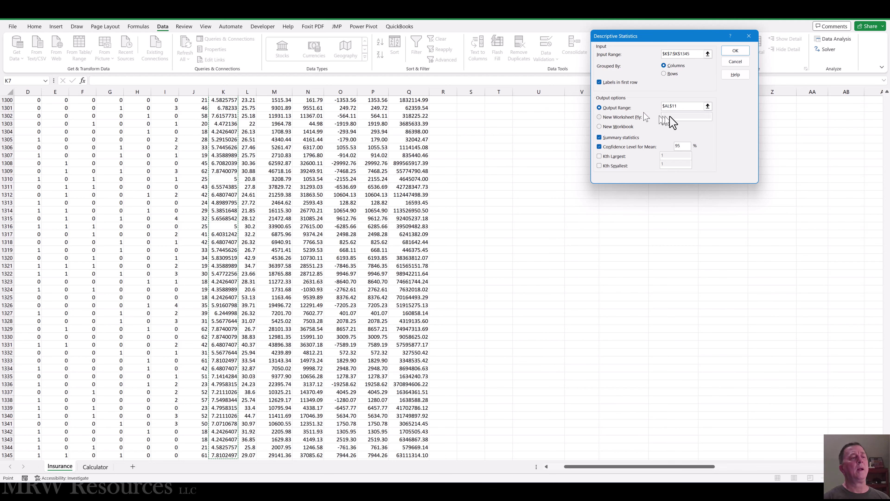
Step: Set the output location to AW11 and run the statistics
{"action": "left_click", "coordinate": [679, 107]}
{"action": "key", "text": "BackSpace"}
{"action": "left_click", "coordinate": [853, 125]}
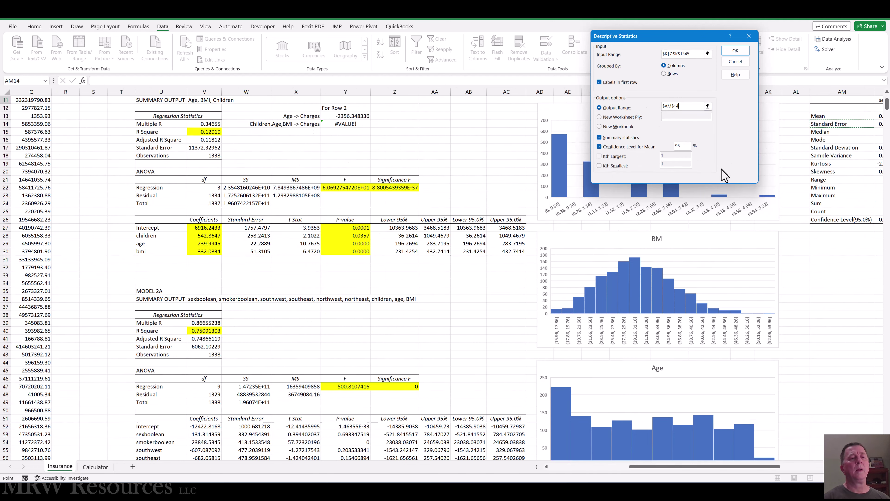
{"action": "key", "text": "Right"}
{"action": "key", "text": "Right"}
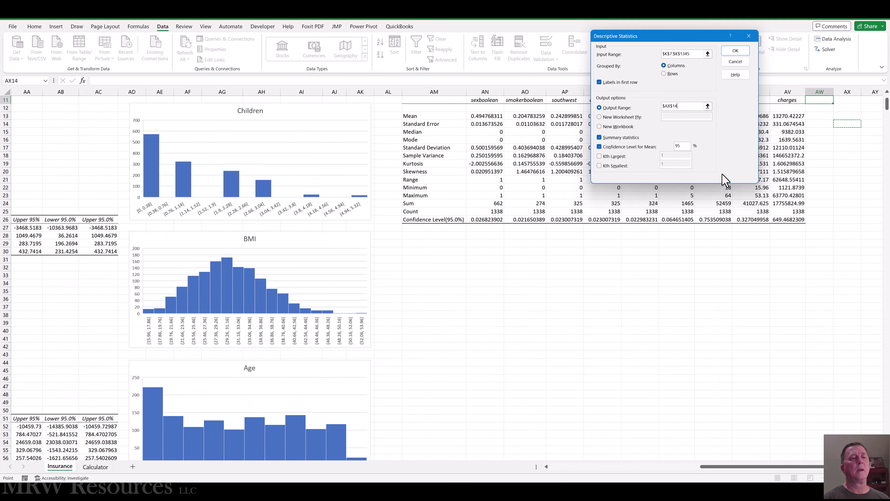
{"action": "key", "text": "Up"}
{"action": "key", "text": "Up"}
{"action": "key", "text": "Up"}
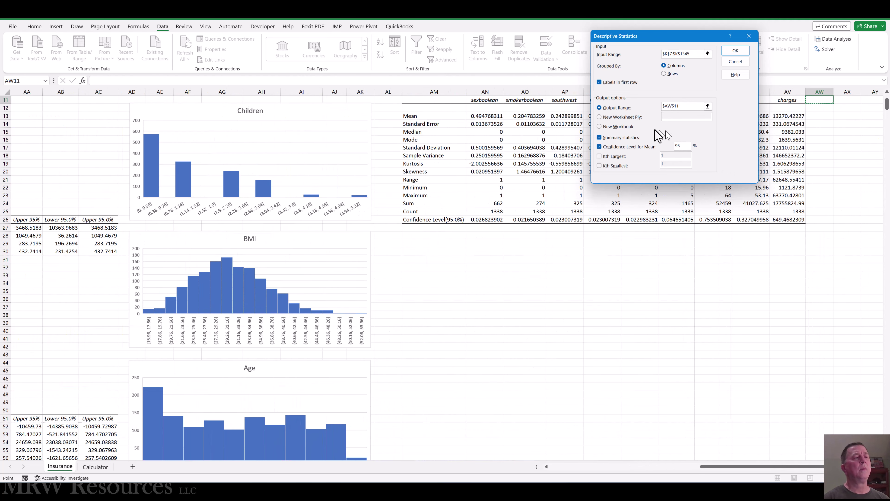
{"action": "left_click", "coordinate": [735, 50]}
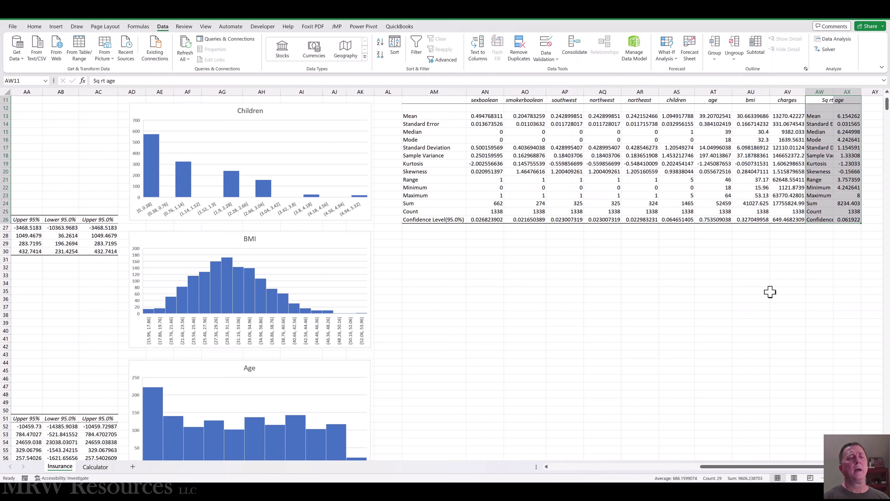
Step: Copy the Sq rt age header above the values and delete the duplicate label column
{"action": "key", "text": "ctrl+c"}
{"action": "key", "text": "Right"}
{"action": "key", "text": "Return"}
{"action": "key", "text": "Left"}
{"action": "key", "text": "ctrl+space"}
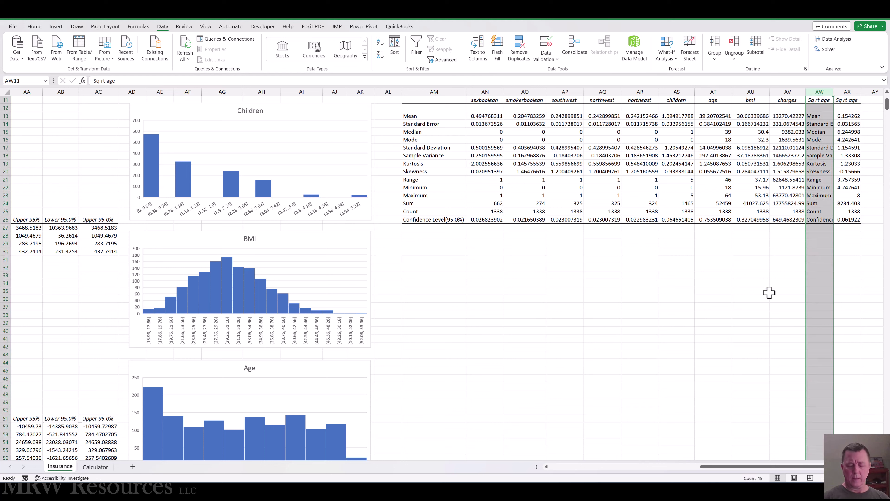
{"action": "key", "text": "ctrl+minus"}
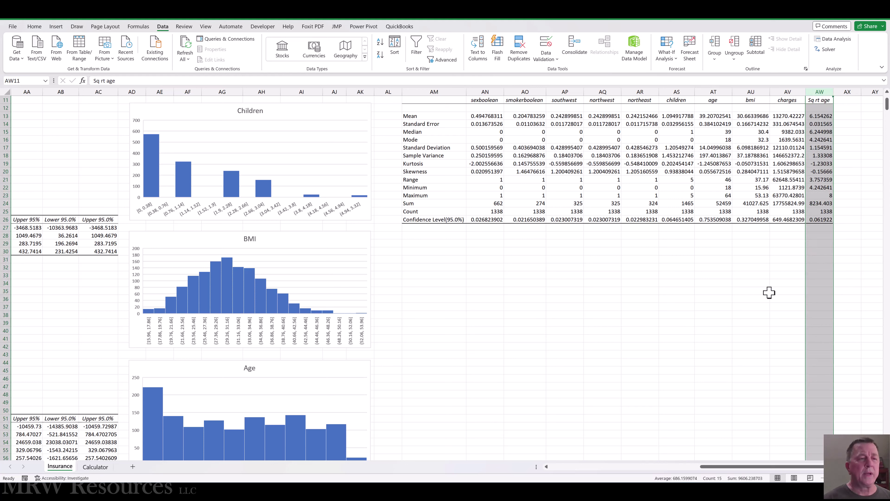
{"action": "key", "text": "Down"}
{"action": "key", "text": "Down"}
{"action": "key", "text": "Down"}
{"action": "key", "text": "Down"}
{"action": "key", "text": "Down"}
{"action": "key", "text": "Down"}
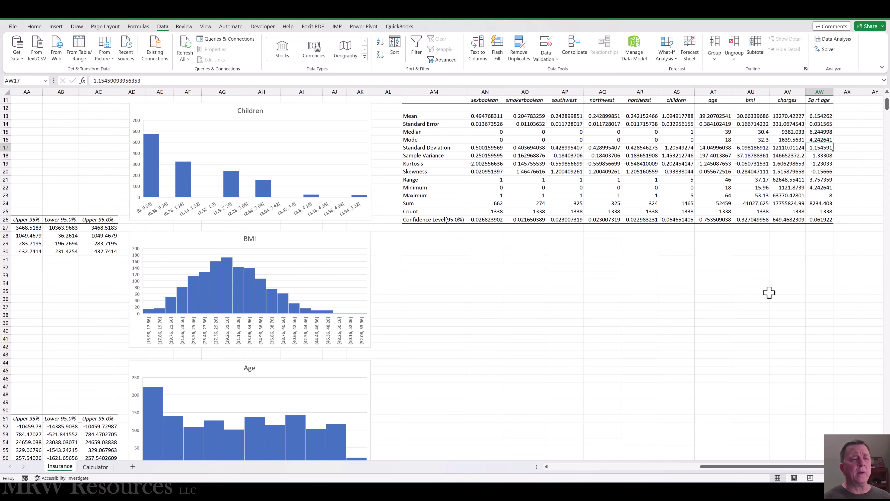
{"action": "key", "text": "Down"}
{"action": "key", "text": "Down"}
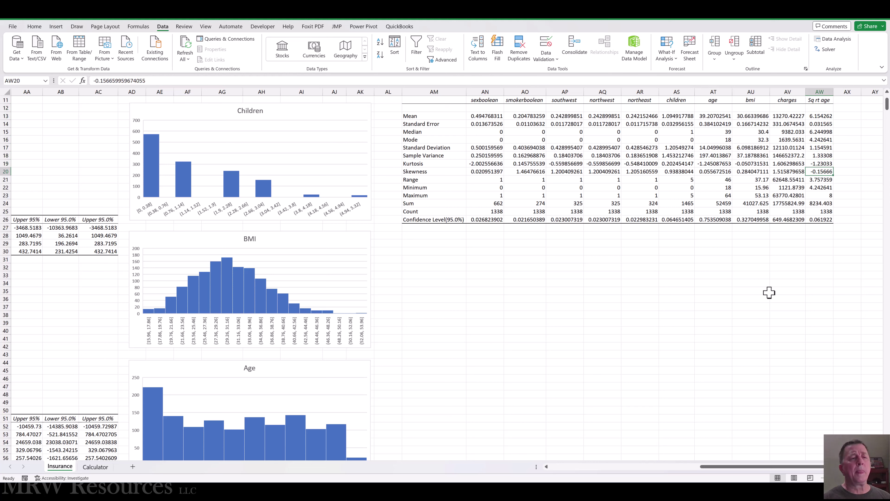
{"action": "key", "text": "Left"}
{"action": "key", "text": "Left"}
{"action": "key", "text": "Left"}
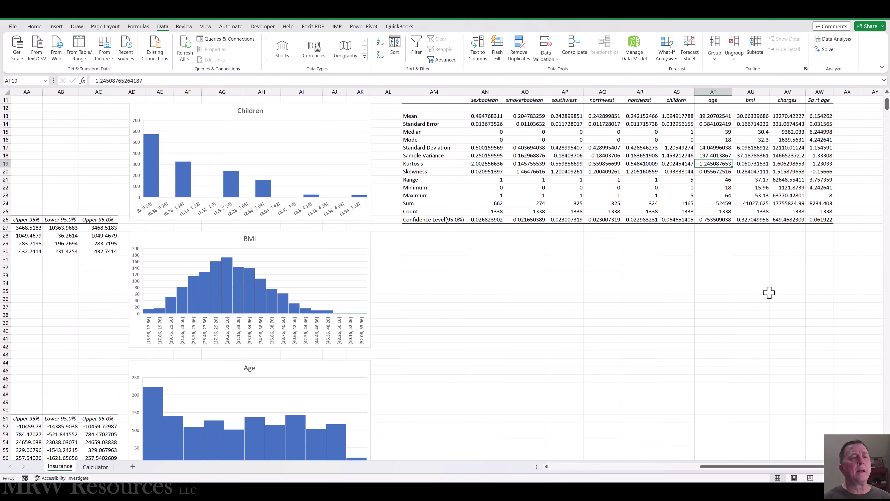
{"action": "key", "text": "Right"}
{"action": "key", "text": "Right"}
{"action": "key", "text": "Right"}
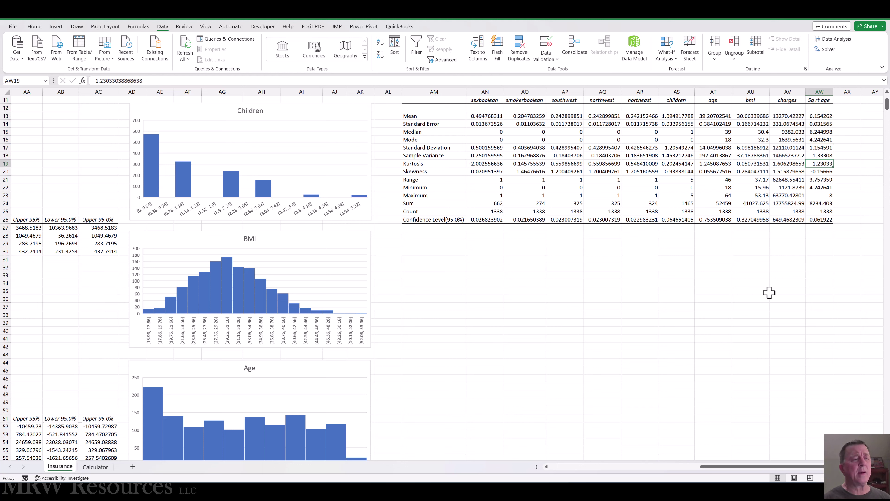
{"action": "key", "text": "Left"}
{"action": "key", "text": "Left"}
{"action": "key", "text": "Left"}
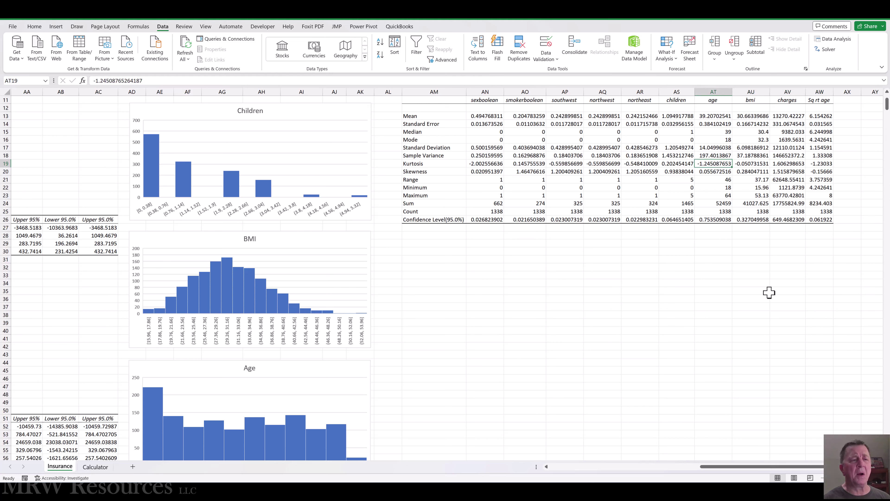
{"action": "key", "text": "Down"}
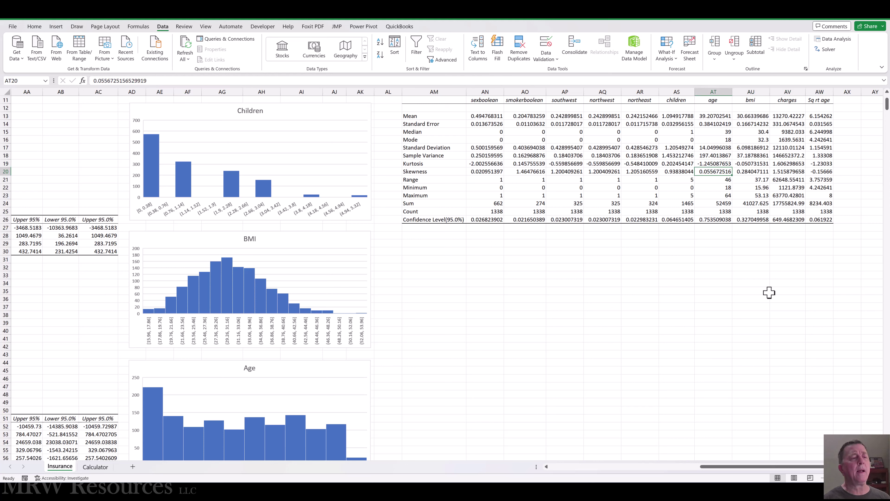
{"action": "key", "text": "Right"}
{"action": "key", "text": "Right"}
{"action": "key", "text": "Right"}
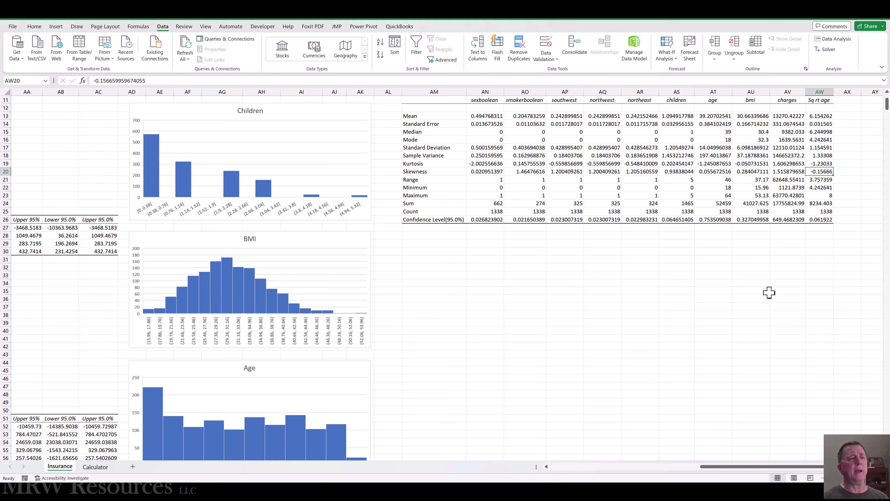
{"action": "key", "text": "alt+Tab"}
{"action": "key", "text": "alt+Tab"}
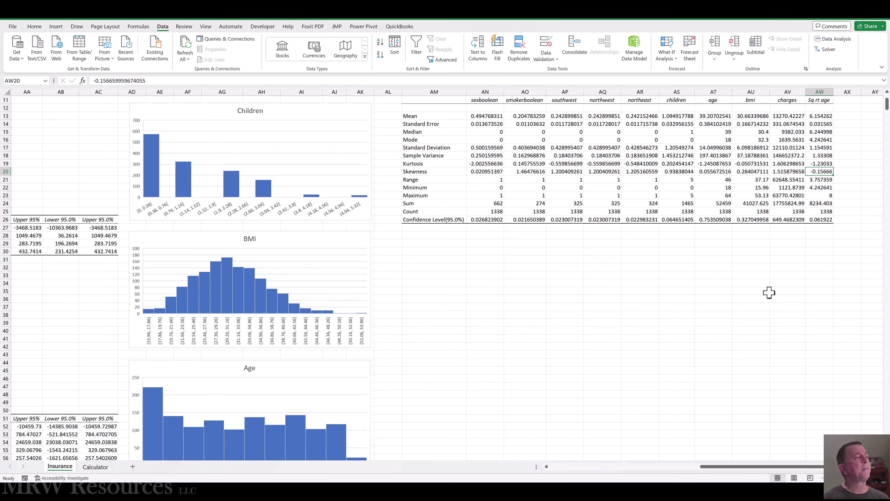
{"action": "key", "text": "Left"}
{"action": "key", "text": "Left"}
{"action": "key", "text": "Left"}
{"action": "key", "text": "Left"}
{"action": "key", "text": "Left"}
{"action": "key", "text": "Left"}
{"action": "key", "text": "Left"}
{"action": "key", "text": "Left"}
{"action": "key", "text": "Left"}
{"action": "key", "text": "Left"}
{"action": "key", "text": "Left"}
{"action": "key", "text": "Left"}
{"action": "key", "text": "Left"}
{"action": "key", "text": "Left"}
{"action": "key", "text": "Left"}
{"action": "key", "text": "Left"}
{"action": "key", "text": "Left"}
{"action": "key", "text": "Left"}
{"action": "key", "text": "Left"}
{"action": "key", "text": "Left"}
Step: Return to the top of the Insurance data and select the whole bmi column L
{"action": "key", "text": "Left"}
{"action": "key", "text": "Left"}
{"action": "key", "text": "Left"}
{"action": "key", "text": "Left"}
{"action": "key", "text": "Left"}
{"action": "key", "text": "Left"}
{"action": "key", "text": "Left"}
{"action": "key", "text": "Left"}
{"action": "key", "text": "Left"}
{"action": "key", "text": "Left"}
{"action": "key", "text": "Left"}
{"action": "key", "text": "Left"}
{"action": "key", "text": "Left"}
{"action": "key", "text": "Left"}
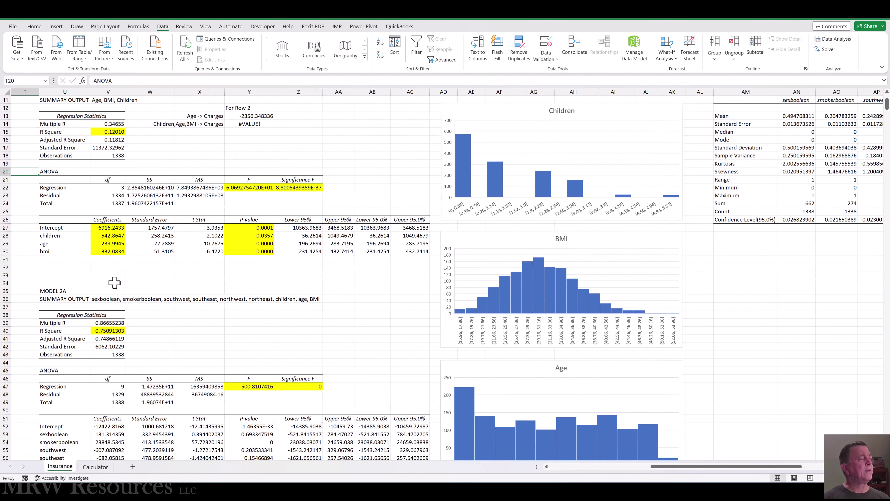
{"action": "key", "text": "Left"}
{"action": "key", "text": "Left"}
{"action": "key", "text": "Left"}
{"action": "key", "text": "Left"}
{"action": "key", "text": "Left"}
{"action": "key", "text": "Left"}
{"action": "key", "text": "Left"}
{"action": "key", "text": "Left"}
{"action": "key", "text": "Left"}
{"action": "key", "text": "Left"}
{"action": "key", "text": "Left"}
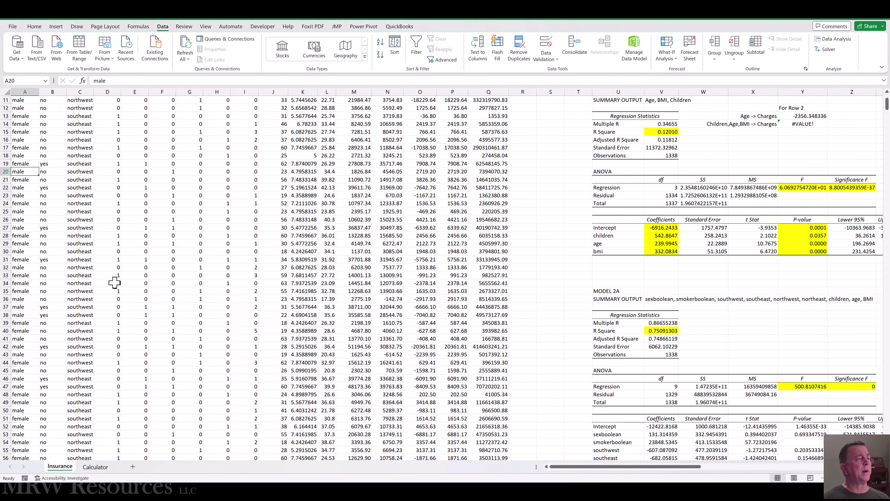
{"action": "key", "text": "Up"}
{"action": "key", "text": "Up"}
{"action": "key", "text": "Up"}
{"action": "key", "text": "Up"}
{"action": "key", "text": "Up"}
{"action": "key", "text": "Up"}
{"action": "key", "text": "Up"}
{"action": "key", "text": "Up"}
{"action": "key", "text": "Up"}
{"action": "key", "text": "Up"}
{"action": "key", "text": "Up"}
{"action": "key", "text": "Up"}
{"action": "key", "text": "Up"}
{"action": "key", "text": "Up"}
{"action": "key", "text": "Up"}
{"action": "key", "text": "Up"}
{"action": "key", "text": "Up"}
{"action": "key", "text": "Up"}
{"action": "key", "text": "Up"}
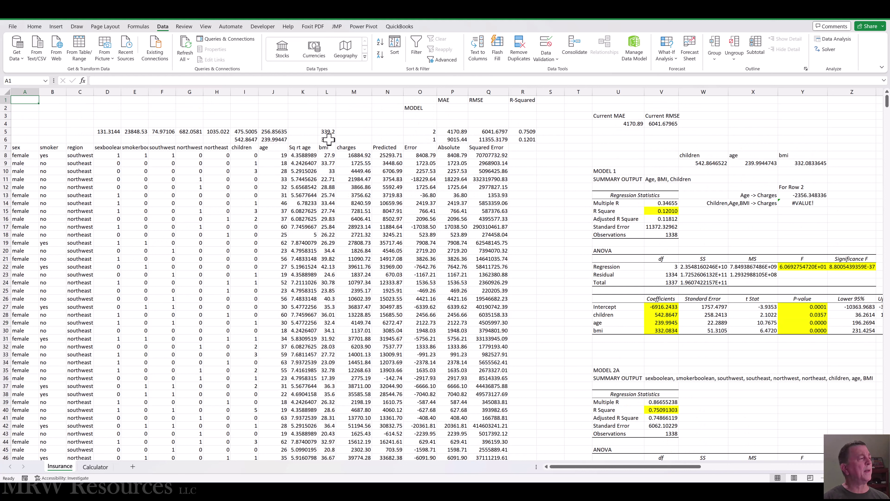
{"action": "left_click", "coordinate": [331, 91]}
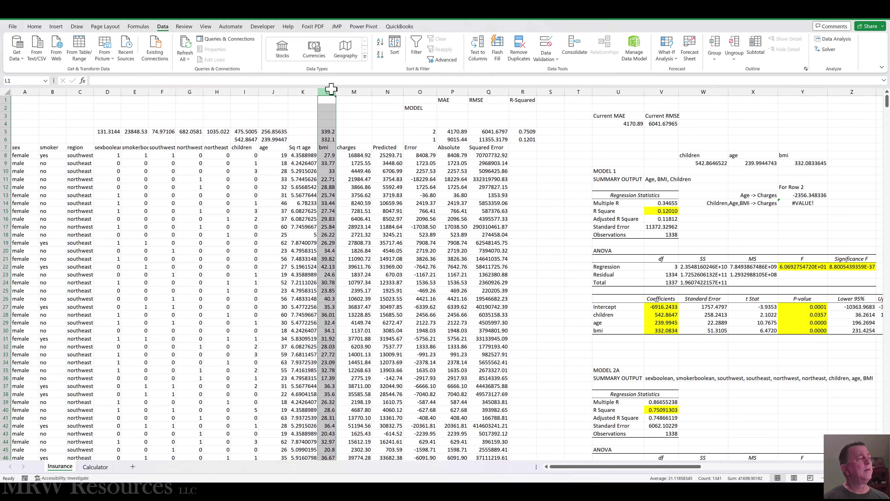
Step: Insert a new column L before bmi headed 'Sq rt child'
{"action": "key", "text": "ctrl+shift+equal"}
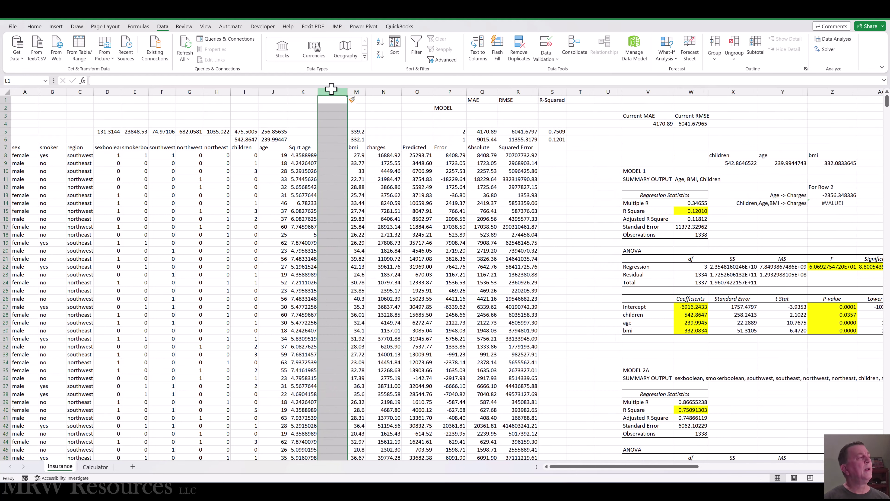
{"action": "key", "text": "Down"}
{"action": "key", "text": "Down"}
{"action": "key", "text": "Down"}
{"action": "key", "text": "Down"}
{"action": "key", "text": "Down"}
{"action": "key", "text": "Down"}
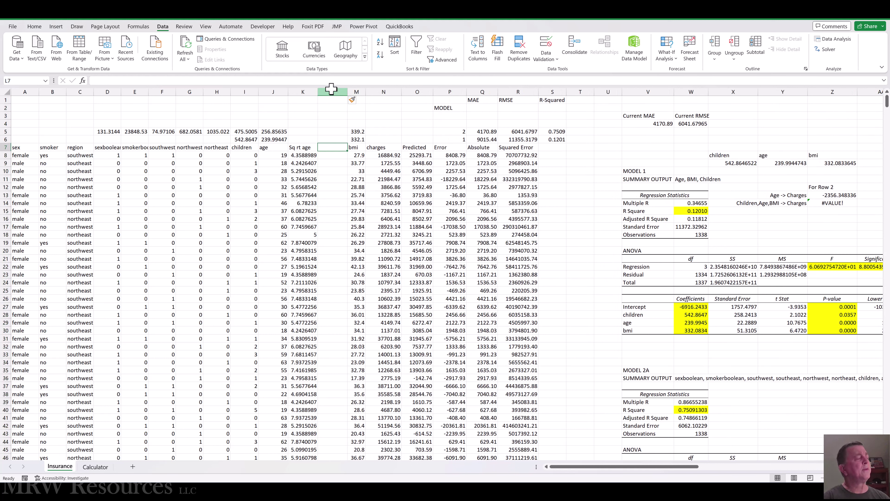
{"action": "type", "text": "ln children"}
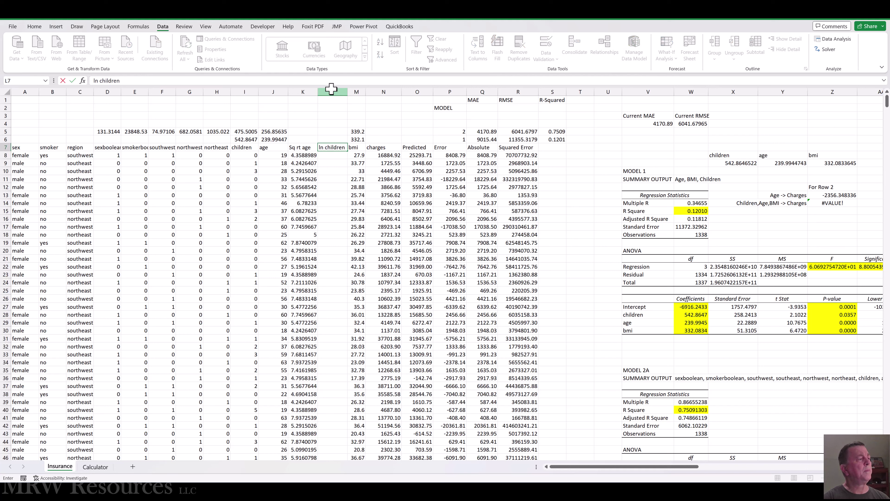
{"action": "key", "text": "ctrl+Return"}
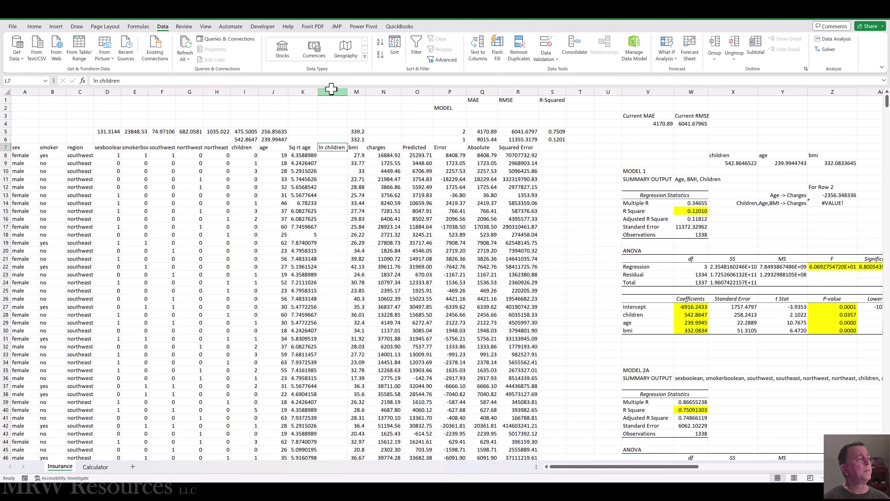
{"action": "key", "text": "Down"}
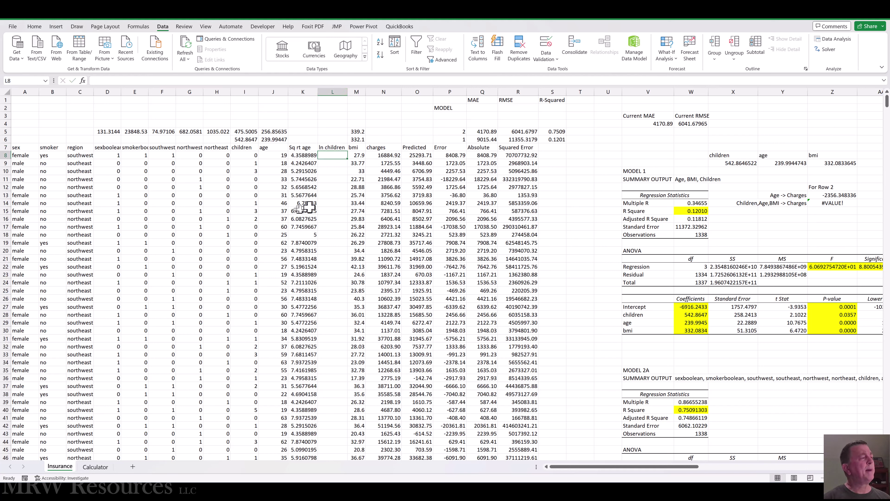
{"action": "key", "text": "Up"}
{"action": "type", "text": "S"}
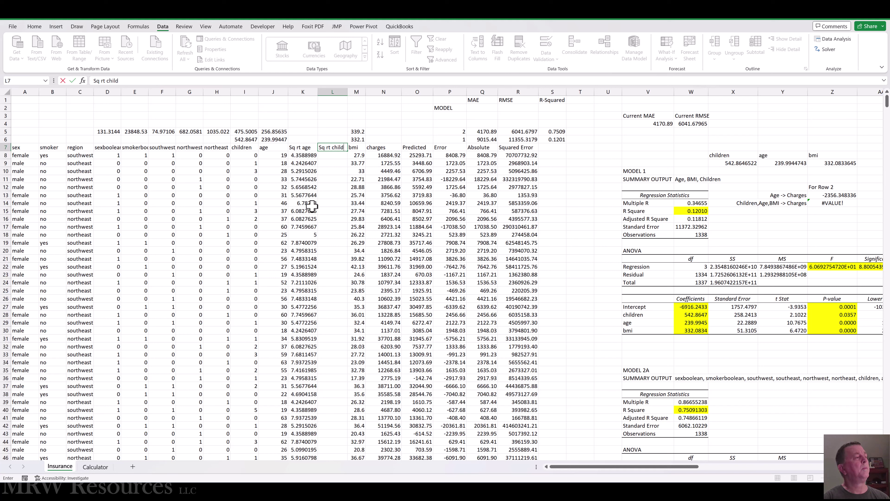
{"action": "key", "text": "Return"}
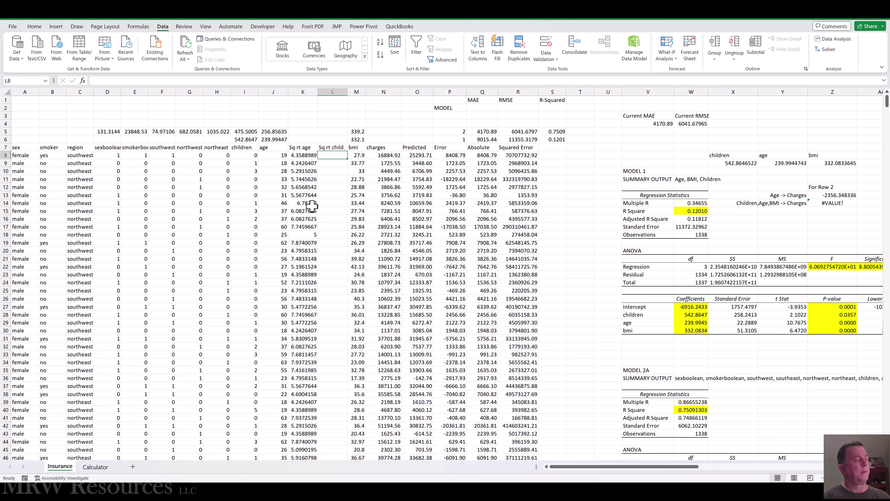
Step: Enter =SQRT(I8) in L8 and fill it down to row 1345
{"action": "type", "text": "="}
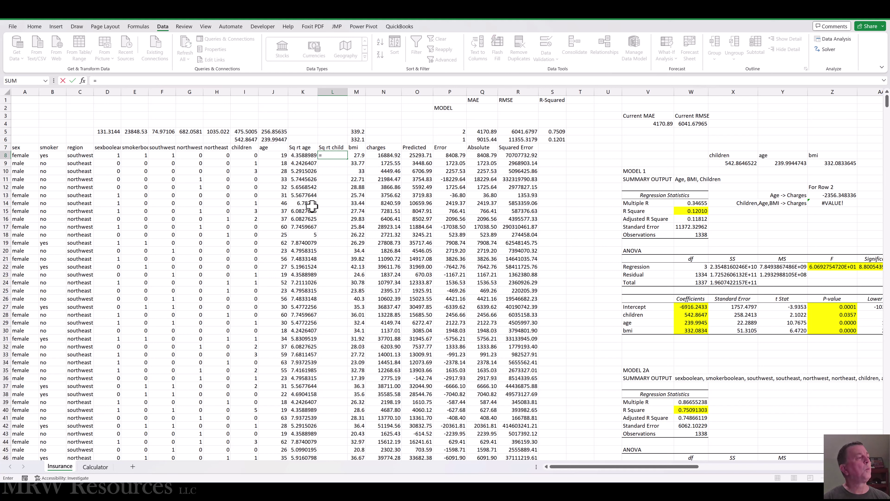
{"action": "key", "text": "Left"}
{"action": "key", "text": "Left"}
{"action": "key", "text": "Left"}
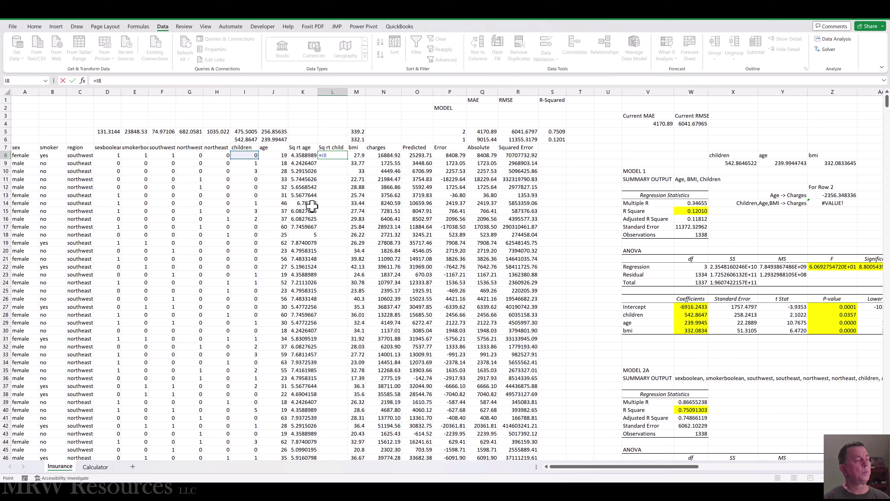
{"action": "key", "text": "BackSpace"}
{"action": "key", "text": "BackSpace"}
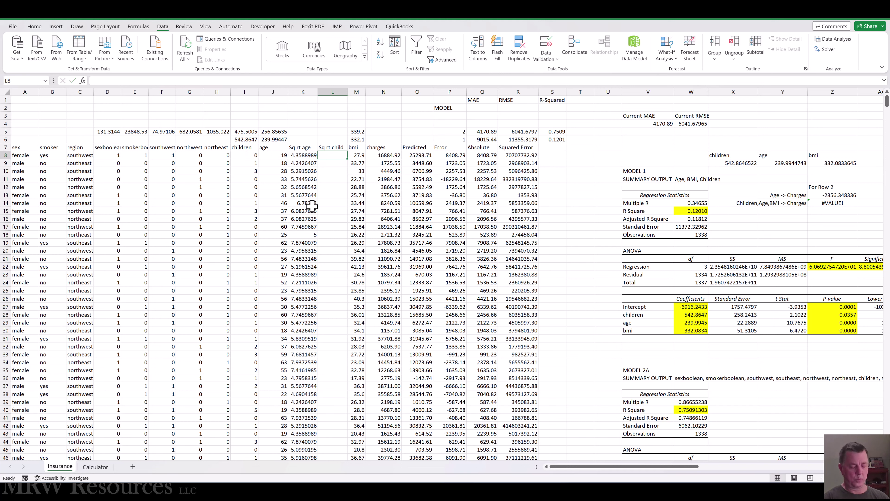
{"action": "type", "text": "sqr"}
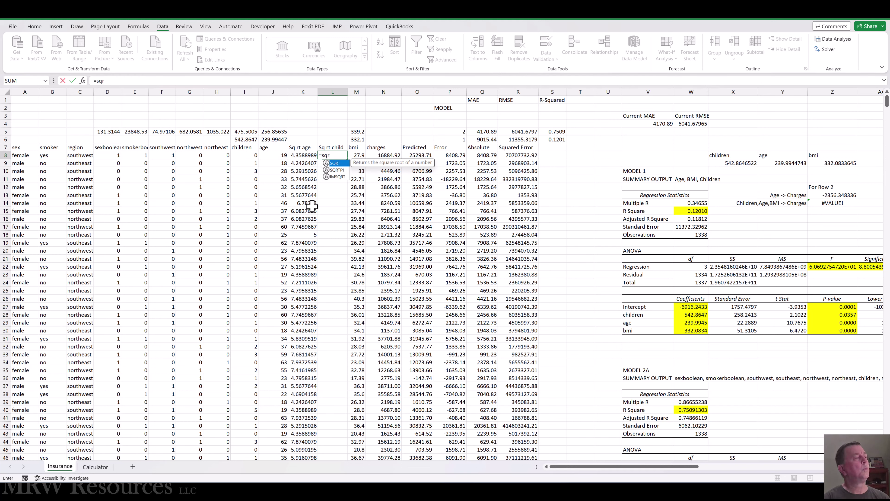
{"action": "key", "text": "Tab"}
{"action": "key", "text": "Left"}
{"action": "key", "text": "Left"}
{"action": "key", "text": "Left"}
{"action": "key", "text": "ctrl+Return"}
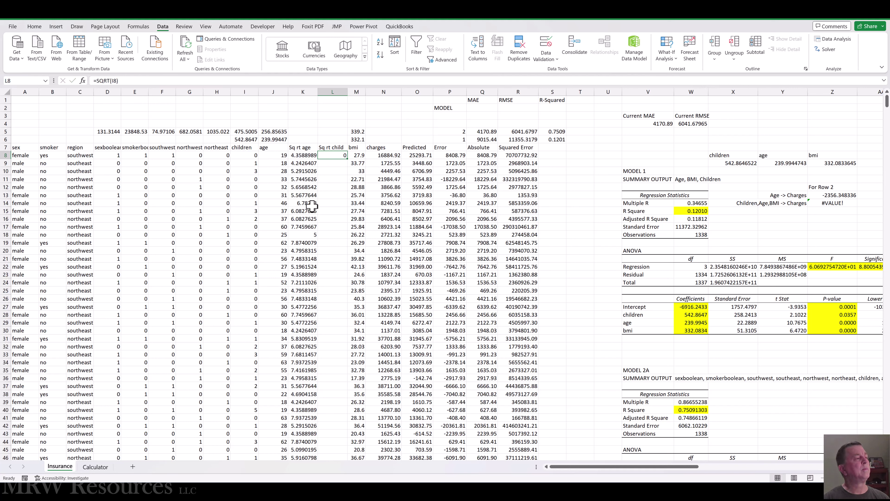
{"action": "left_click_drag", "start_coordinate": [347, 159], "coordinate": [347, 159]}
{"action": "double_click", "coordinate": [347, 160]}
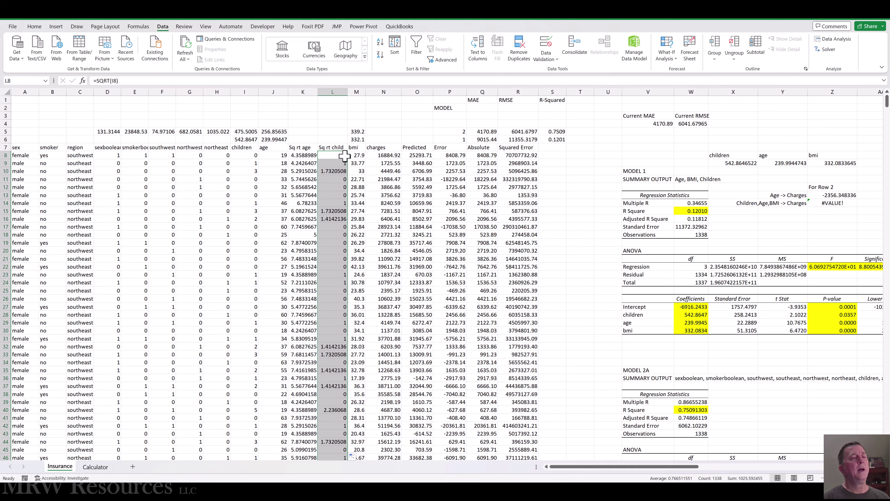
Step: Open Descriptive Statistics and set the input range to $L$7:$L$1345
{"action": "key", "text": "Right"}
{"action": "key", "text": "Right"}
{"action": "key", "text": "Right"}
{"action": "key", "text": "Right"}
{"action": "key", "text": "Right"}
{"action": "key", "text": "Right"}
{"action": "key", "text": "Right"}
{"action": "key", "text": "Right"}
{"action": "key", "text": "Right"}
{"action": "key", "text": "Right"}
{"action": "key", "text": "Right"}
{"action": "key", "text": "Right"}
{"action": "key", "text": "Right"}
{"action": "key", "text": "Right"}
{"action": "key", "text": "Right"}
{"action": "key", "text": "Right"}
{"action": "key", "text": "Right"}
{"action": "key", "text": "Right"}
{"action": "key", "text": "Right"}
{"action": "key", "text": "Right"}
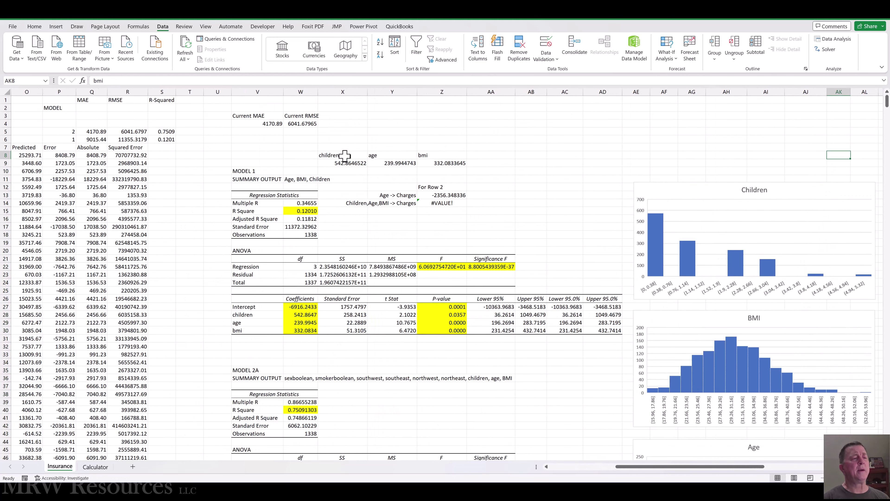
{"action": "key", "text": "Right"}
{"action": "key", "text": "Right"}
{"action": "key", "text": "Right"}
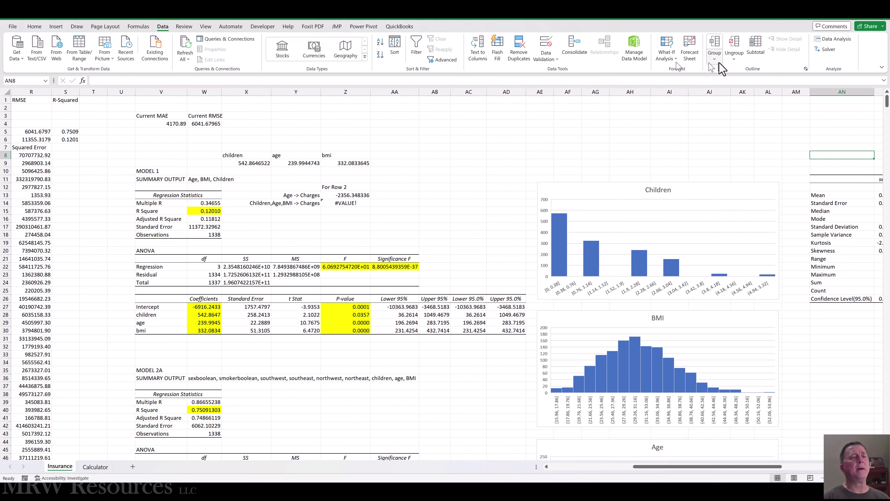
{"action": "left_click", "coordinate": [831, 40]}
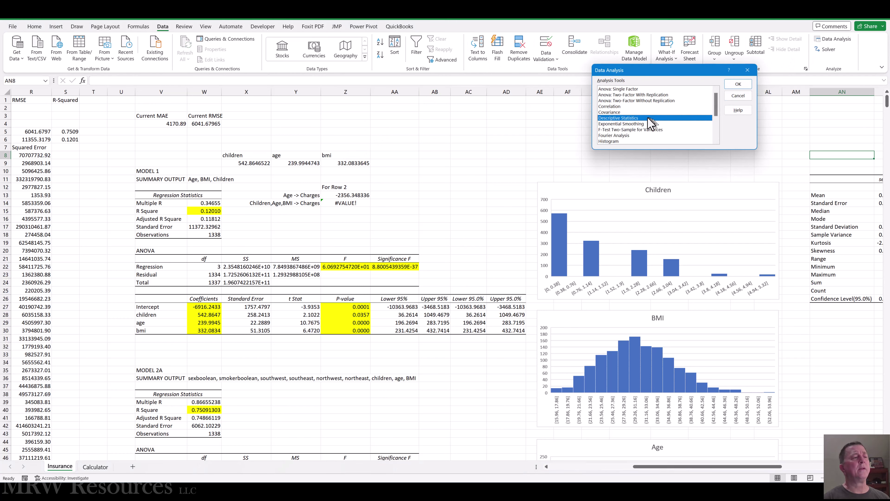
{"action": "left_click", "coordinate": [737, 84]}
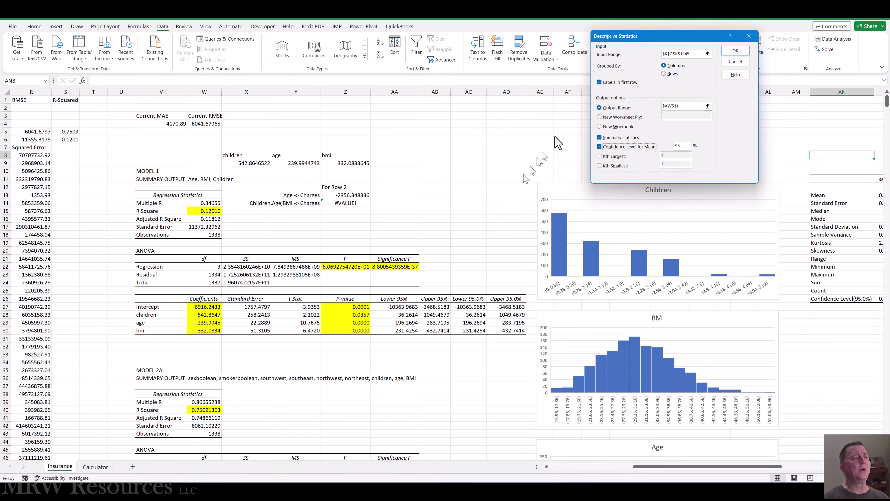
{"action": "double_click", "coordinate": [690, 54]}
{"action": "key", "text": "BackSpace"}
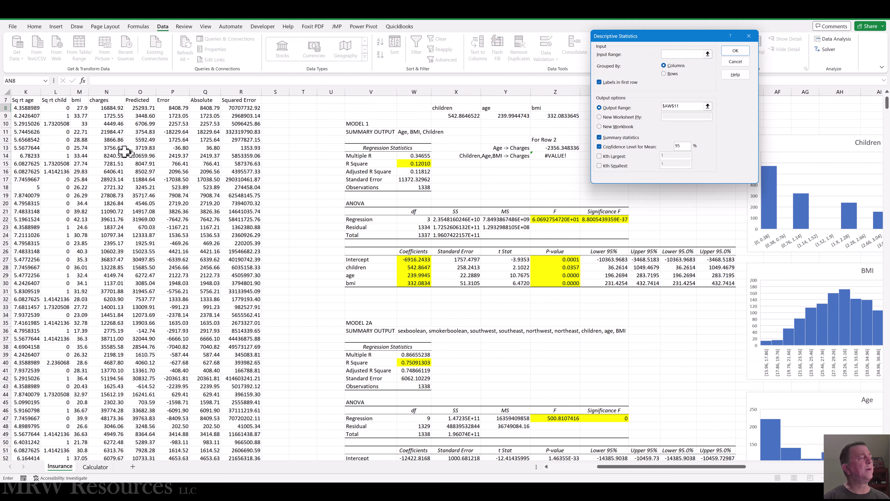
{"action": "left_click", "coordinate": [56, 132]}
{"action": "left_click", "coordinate": [57, 100]}
{"action": "key", "text": "ctrl+shift+Down"}
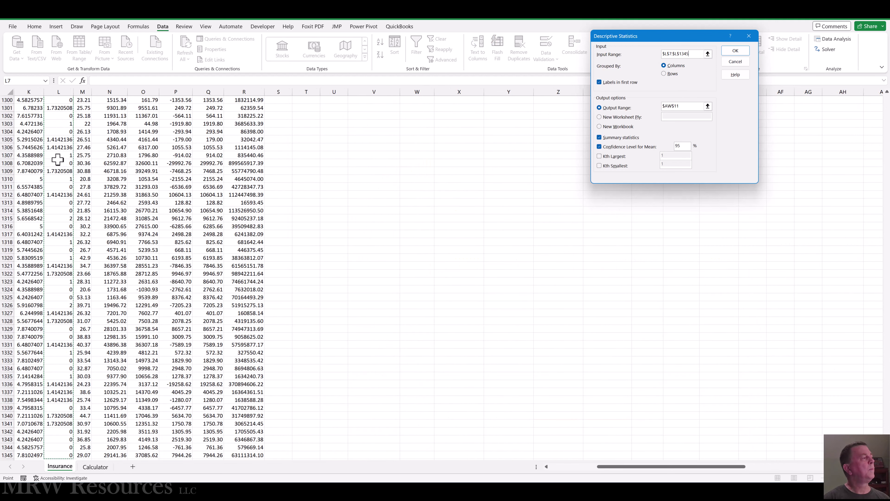
Step: Set the output range to $AY$11, beside the Sq rt age statistics
{"action": "left_click", "coordinate": [684, 106]}
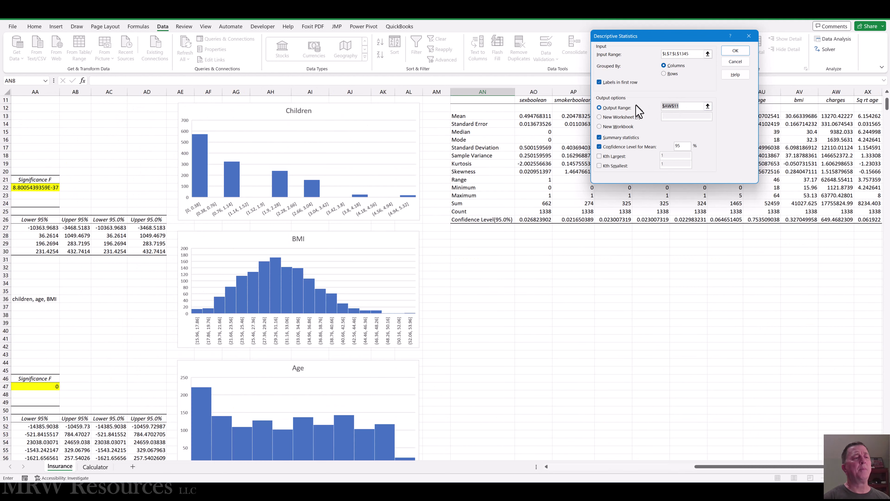
{"action": "left_click", "coordinate": [736, 282]}
{"action": "key", "text": "Right"}
{"action": "key", "text": "Right"}
{"action": "key", "text": "Right"}
{"action": "key", "text": "Right"}
{"action": "key", "text": "Right"}
{"action": "key", "text": "Right"}
{"action": "key", "text": "Right"}
{"action": "key", "text": "Right"}
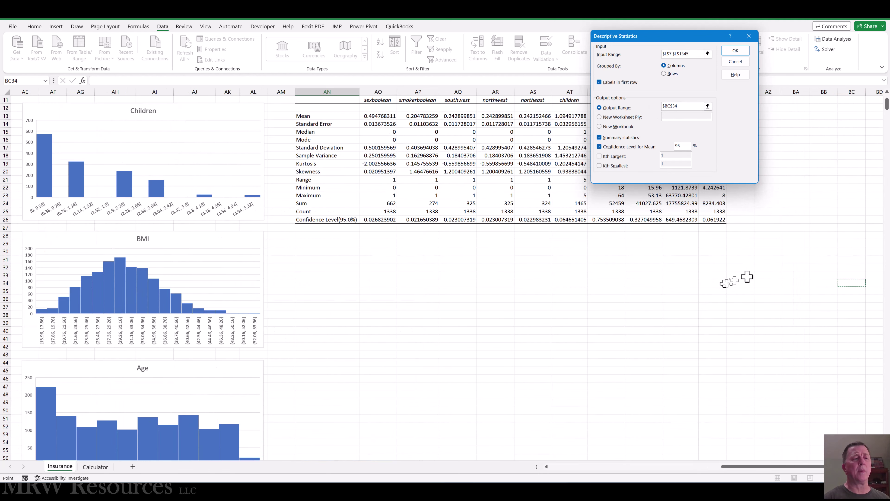
{"action": "key", "text": "Up"}
{"action": "key", "text": "Up"}
{"action": "key", "text": "Up"}
{"action": "key", "text": "Up"}
{"action": "key", "text": "Up"}
{"action": "key", "text": "Up"}
{"action": "key", "text": "Up"}
{"action": "key", "text": "Up"}
{"action": "key", "text": "Up"}
{"action": "key", "text": "Up"}
{"action": "key", "text": "Up"}
{"action": "key", "text": "Up"}
{"action": "key", "text": "Up"}
{"action": "key", "text": "Up"}
{"action": "key", "text": "Up"}
{"action": "key", "text": "Up"}
{"action": "key", "text": "Up"}
{"action": "key", "text": "Up"}
{"action": "key", "text": "Up"}
{"action": "key", "text": "Up"}
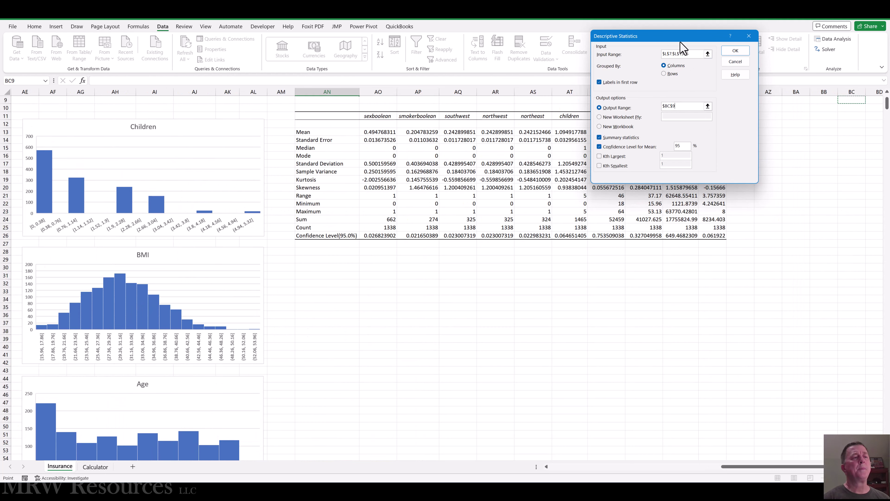
{"action": "left_click_drag", "start_coordinate": [682, 36], "coordinate": [360, 89]}
{"action": "left_click", "coordinate": [740, 116]}
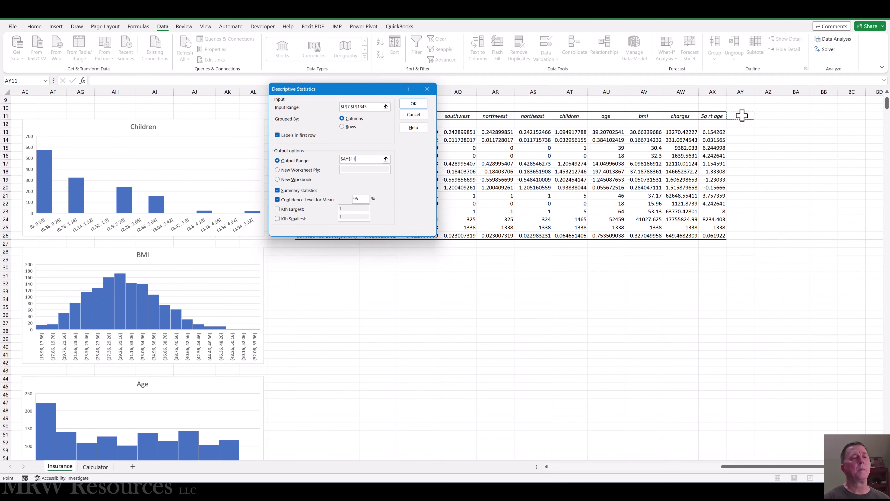
Step: Run the Sq rt child statistics and delete the duplicate label column AY
{"action": "left_click", "coordinate": [413, 104]}
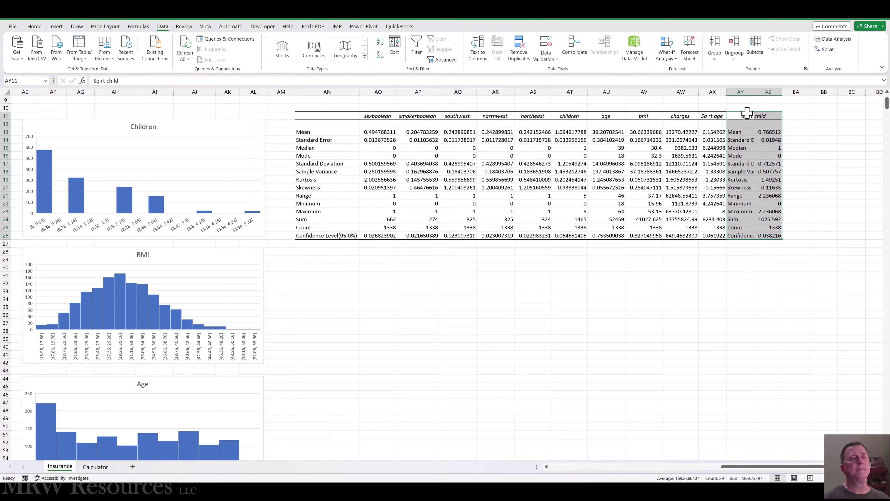
{"action": "left_click", "coordinate": [745, 114]}
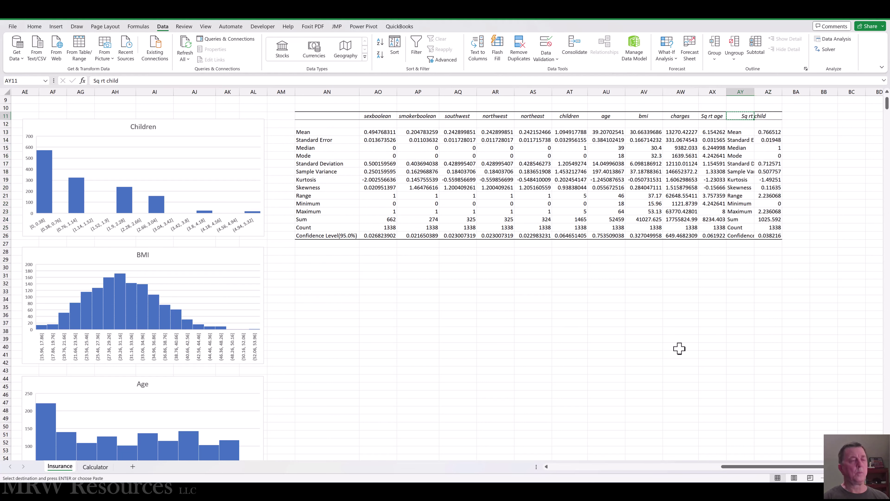
{"action": "key", "text": "ctrl+space"}
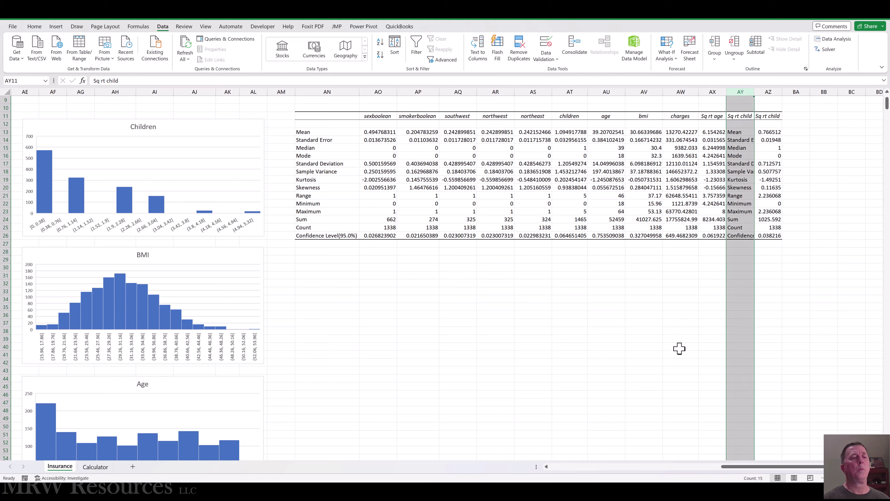
{"action": "key", "text": "ctrl+minus"}
Step: Compare Sq rt child skewness 0.11635 and kurtosis -1.49251 against children and Sq rt age
{"action": "key", "text": "Down"}
{"action": "key", "text": "Down"}
{"action": "key", "text": "Down"}
{"action": "key", "text": "Down"}
{"action": "key", "text": "Down"}
{"action": "key", "text": "Down"}
{"action": "key", "text": "Down"}
{"action": "key", "text": "Down"}
{"action": "key", "text": "Down"}
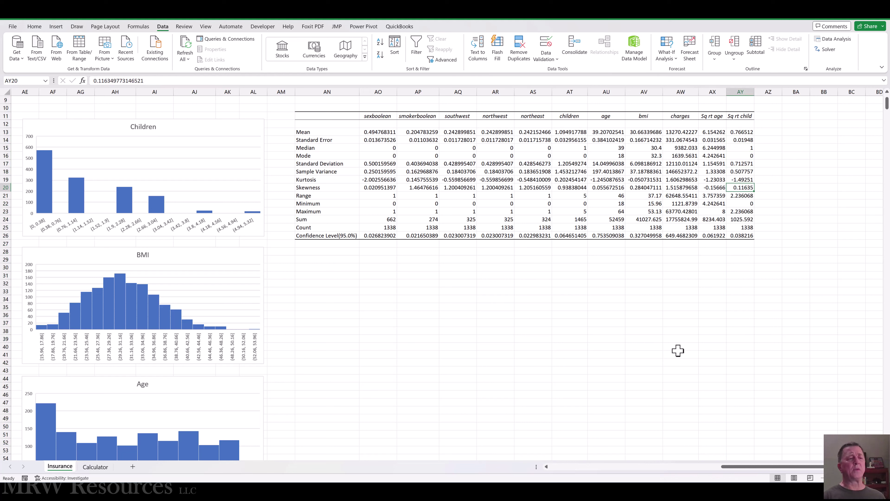
{"action": "key", "text": "Left"}
{"action": "key", "text": "Left"}
{"action": "key", "text": "Left"}
{"action": "key", "text": "Left"}
{"action": "key", "text": "Left"}
{"action": "key", "text": "Right"}
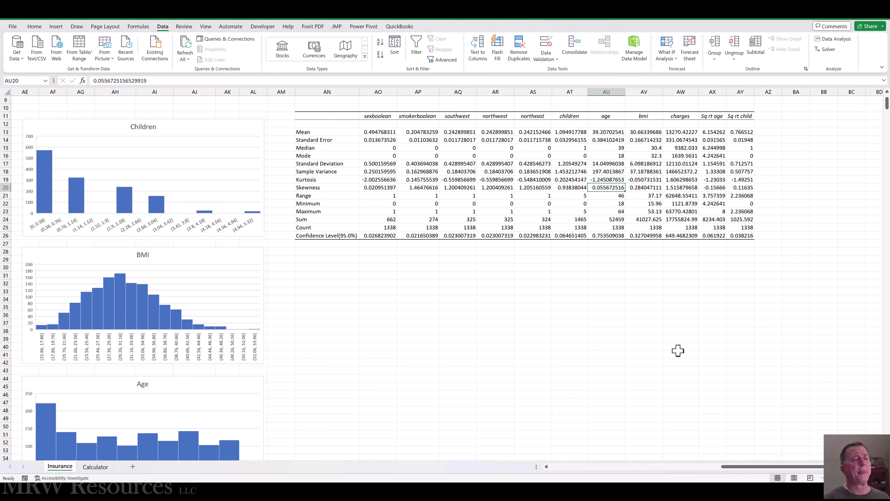
{"action": "key", "text": "Up"}
{"action": "key", "text": "Right"}
{"action": "key", "text": "Right"}
{"action": "key", "text": "Right"}
{"action": "key", "text": "Right"}
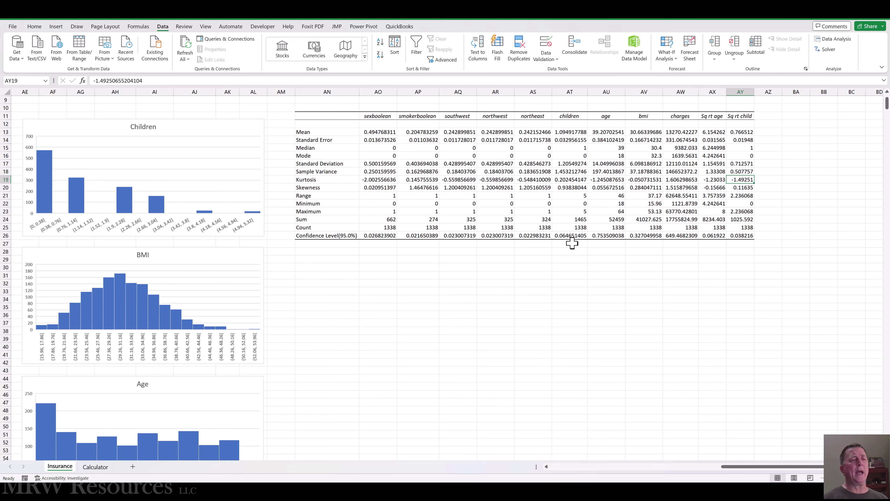
{"action": "key", "text": "Left"}
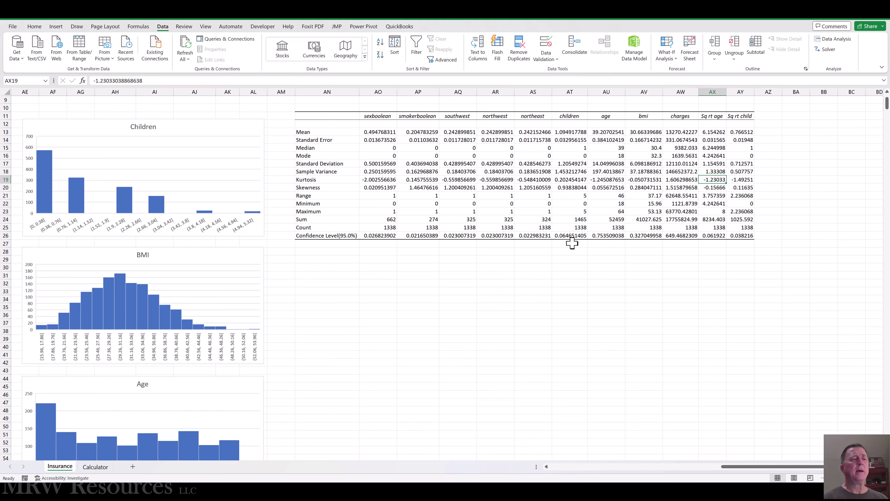
{"action": "key", "text": "ctrl+Home"}
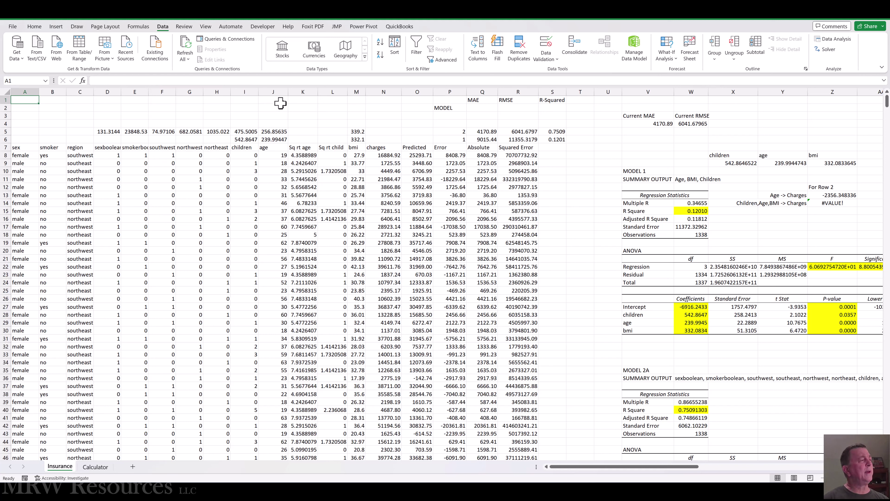
Step: Copy the age column J and insert it at column D
{"action": "left_click", "coordinate": [275, 90]}
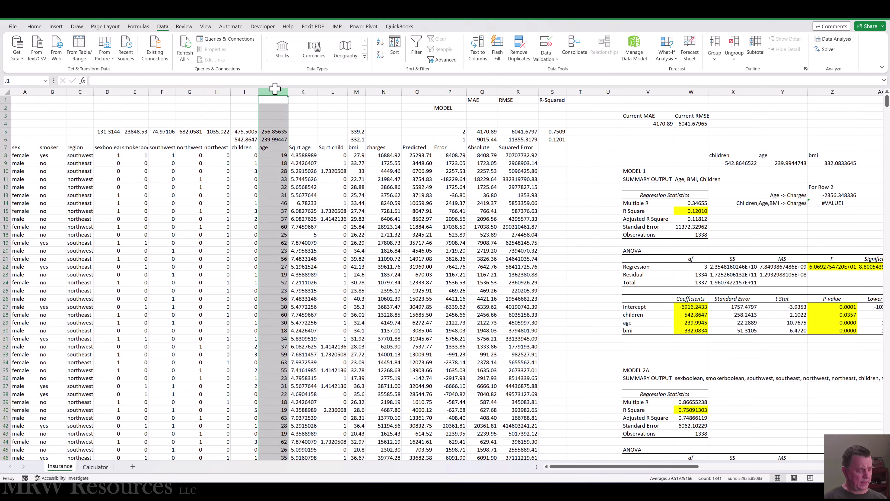
{"action": "key", "text": "ctrl+c"}
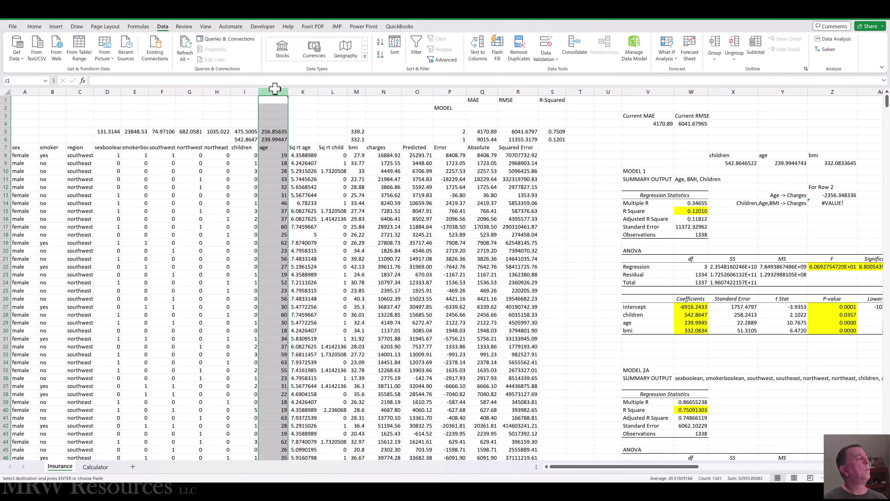
{"action": "left_click", "coordinate": [105, 90]}
{"action": "right_click", "coordinate": [105, 88]}
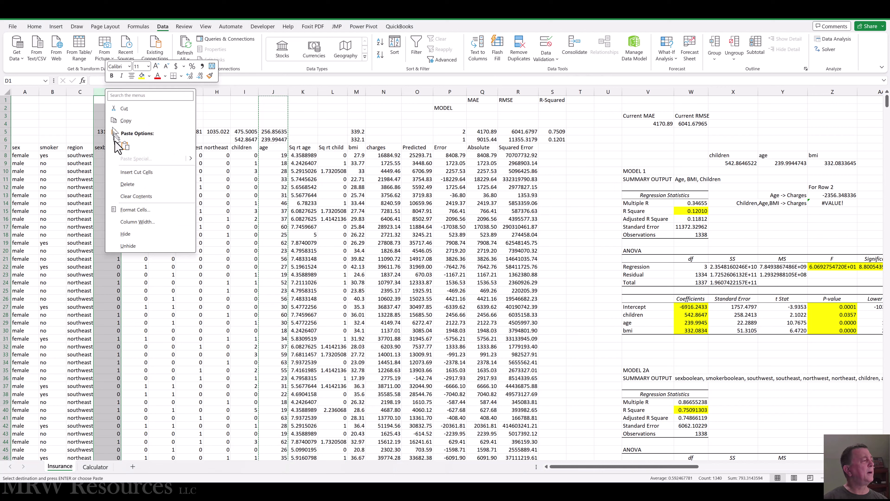
{"action": "left_click", "coordinate": [131, 173]}
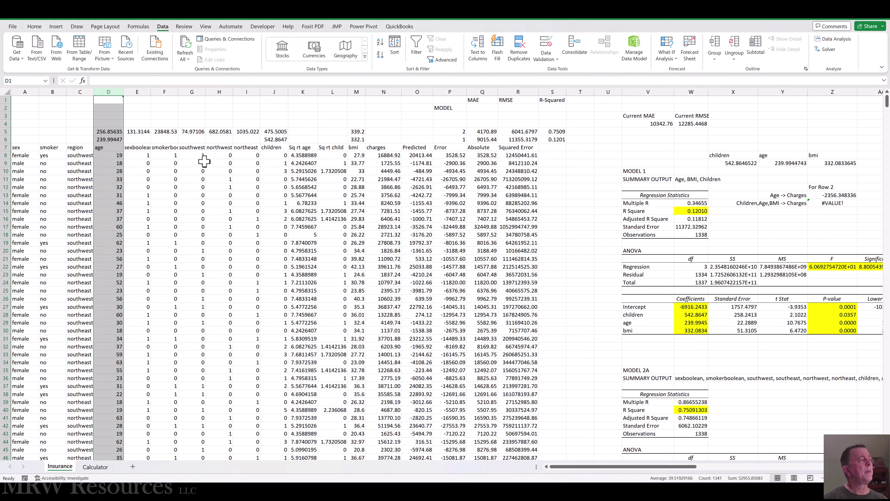
Step: Cut the children column and insert it at column D, just before age
{"action": "left_click", "coordinate": [275, 90]}
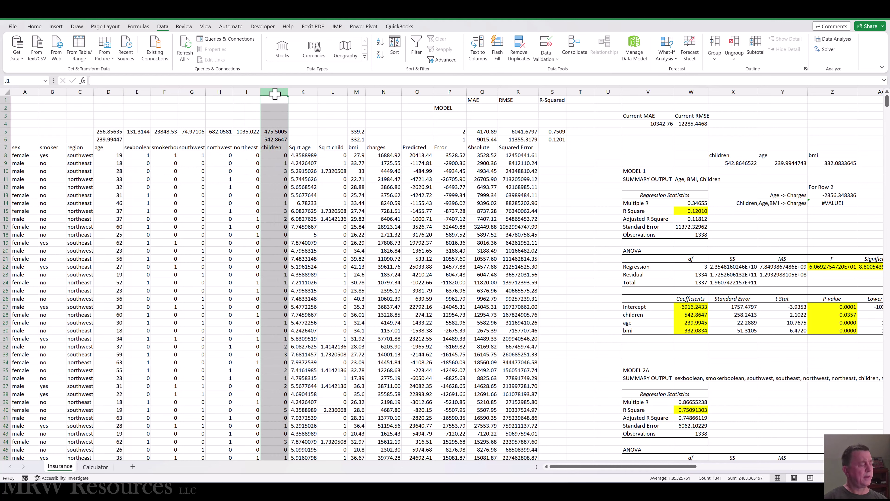
{"action": "key", "text": "ctrl+x"}
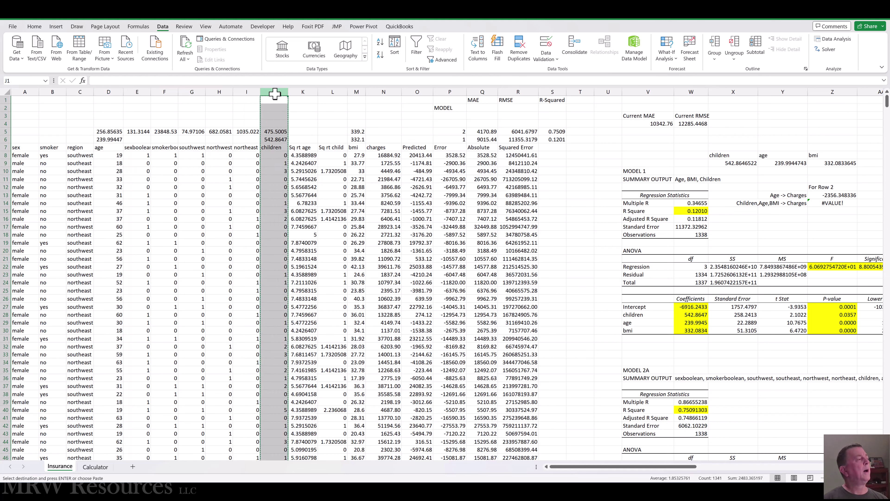
{"action": "key", "text": "ctrl+Home"}
{"action": "key", "text": "Right"}
{"action": "key", "text": "Right"}
{"action": "key", "text": "Right"}
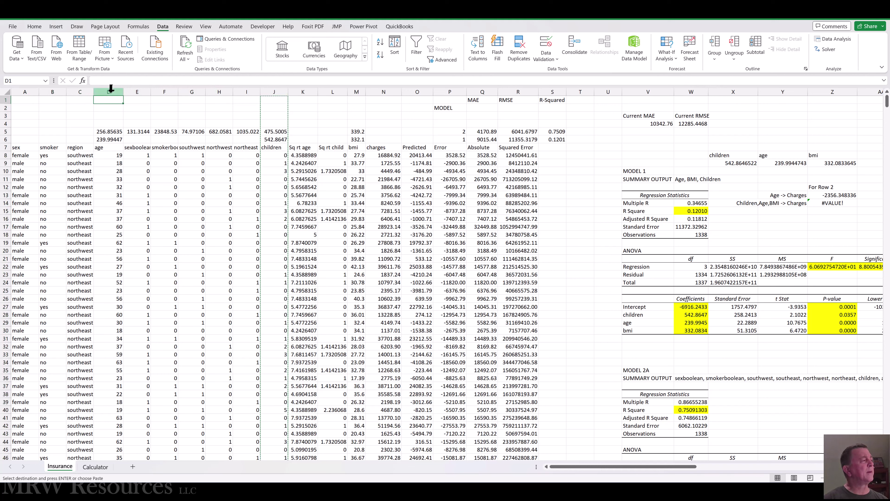
{"action": "right_click", "coordinate": [112, 91]}
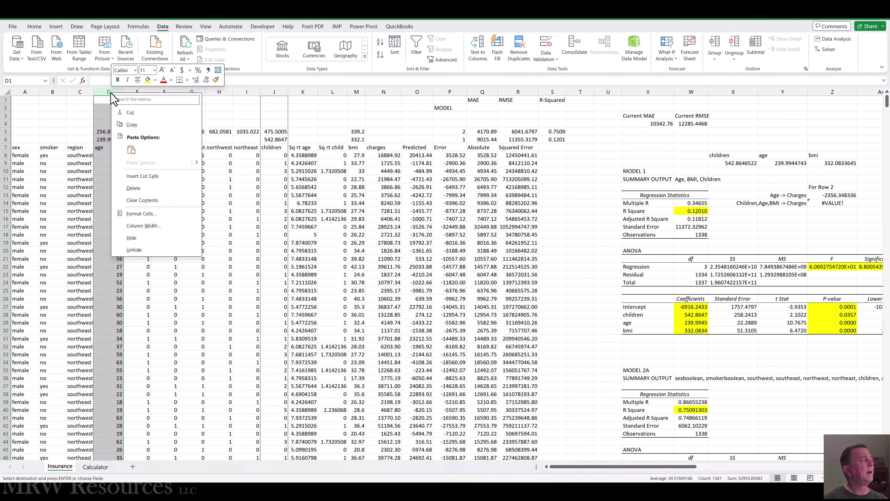
{"action": "left_click", "coordinate": [133, 176]}
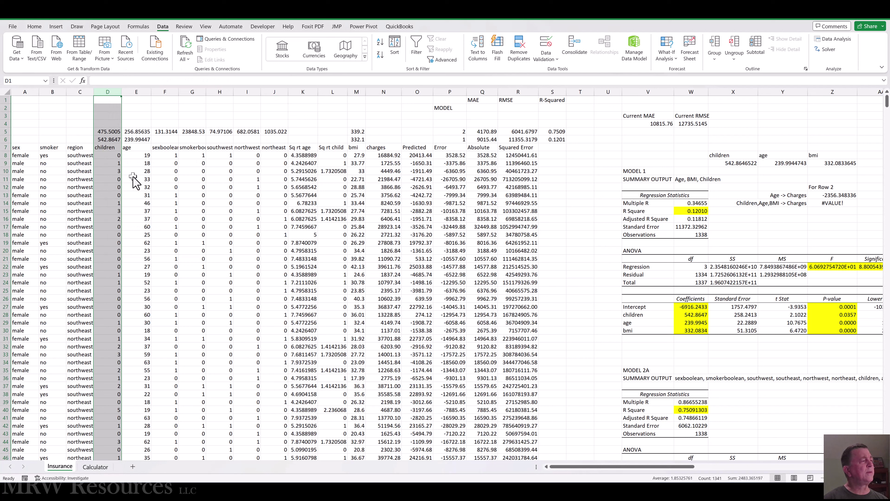
Step: Check the dummy-column formulas and headers from sexboolean through Sq rt child to charges
{"action": "left_click", "coordinate": [235, 176]}
{"action": "key", "text": "Left"}
{"action": "key", "text": "Left"}
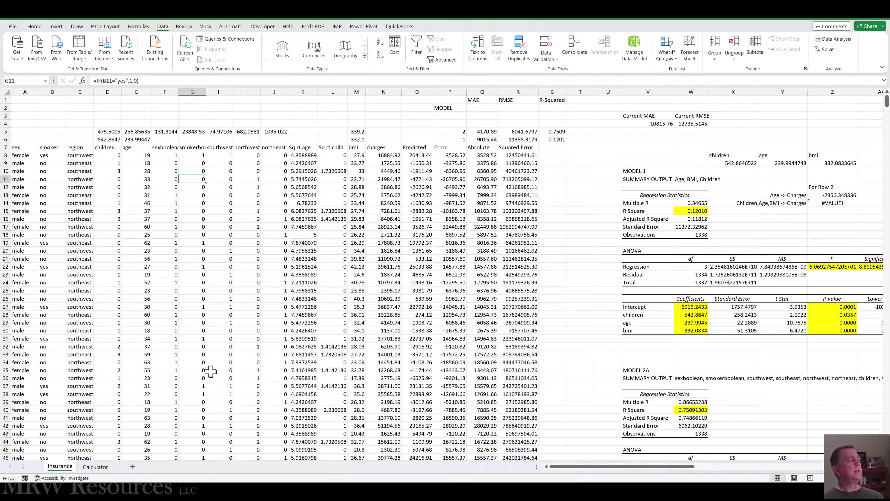
{"action": "key", "text": "Up"}
{"action": "key", "text": "Up"}
{"action": "key", "text": "Left"}
{"action": "key", "text": "Up"}
{"action": "key", "text": "Up"}
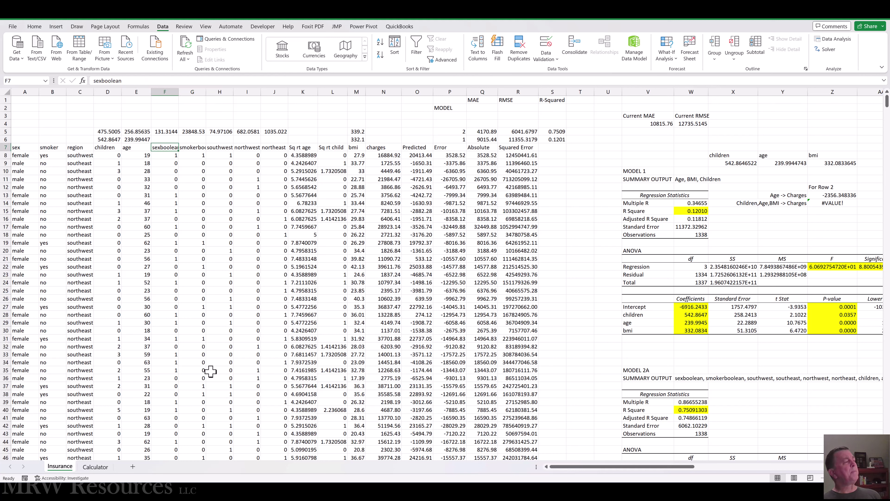
{"action": "key", "text": "Right"}
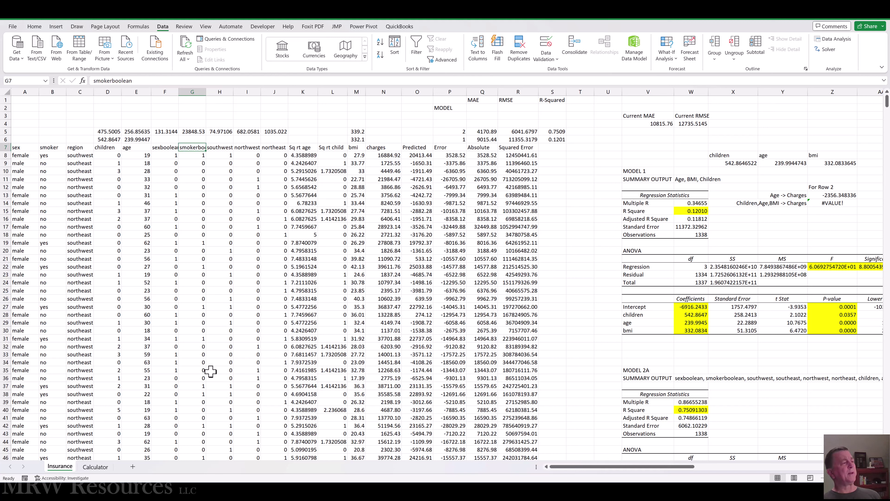
{"action": "key", "text": "Right"}
{"action": "key", "text": "Right"}
{"action": "key", "text": "Right"}
{"action": "key", "text": "Right"}
{"action": "key", "text": "Right"}
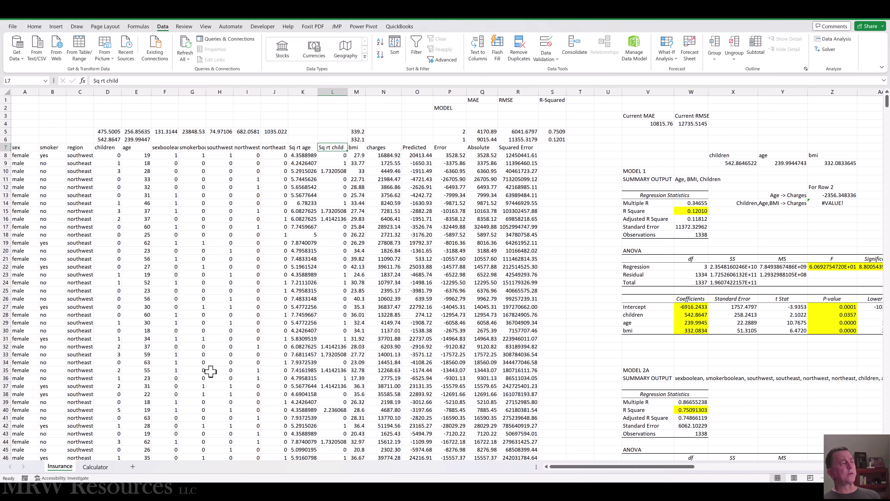
{"action": "key", "text": "Right"}
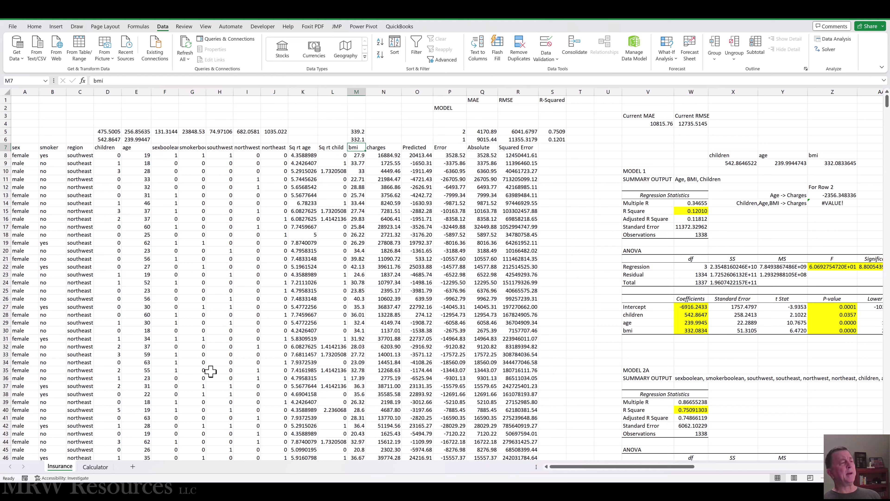
{"action": "key", "text": "Right"}
{"action": "key", "text": "Down"}
{"action": "key", "text": "Down"}
{"action": "key", "text": "Down"}
{"action": "key", "text": "Down"}
{"action": "key", "text": "Down"}
{"action": "key", "text": "Down"}
{"action": "key", "text": "Down"}
{"action": "key", "text": "Down"}
{"action": "key", "text": "Down"}
{"action": "key", "text": "Down"}
{"action": "key", "text": "Down"}
{"action": "key", "text": "Down"}
{"action": "key", "text": "Down"}
{"action": "key", "text": "Down"}
{"action": "key", "text": "Down"}
{"action": "key", "text": "Down"}
{"action": "key", "text": "Down"}
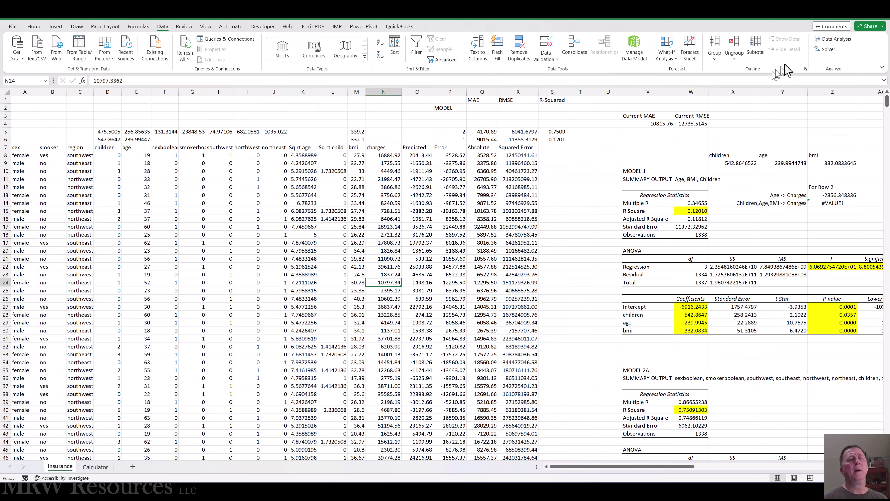
Step: Start a Regression analysis with Input Y Range charges $N$7:$N$1345
{"action": "left_click", "coordinate": [825, 51]}
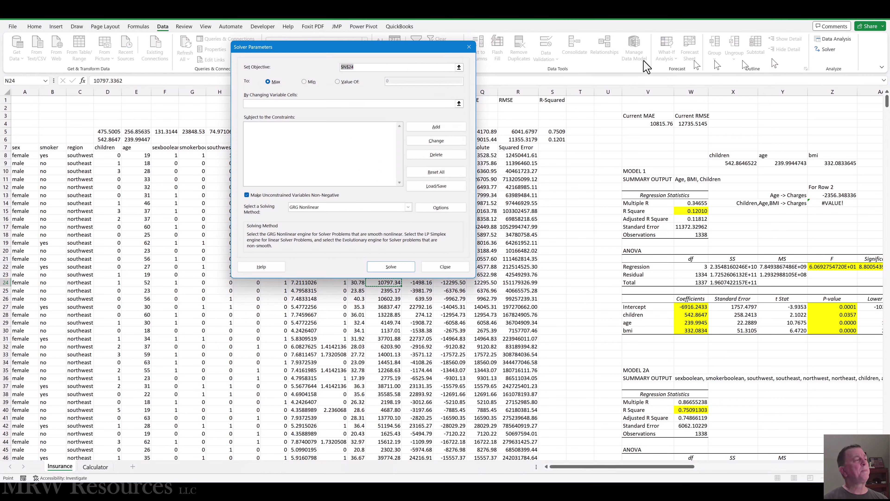
{"action": "left_click", "coordinate": [469, 47]}
{"action": "left_click", "coordinate": [840, 41]}
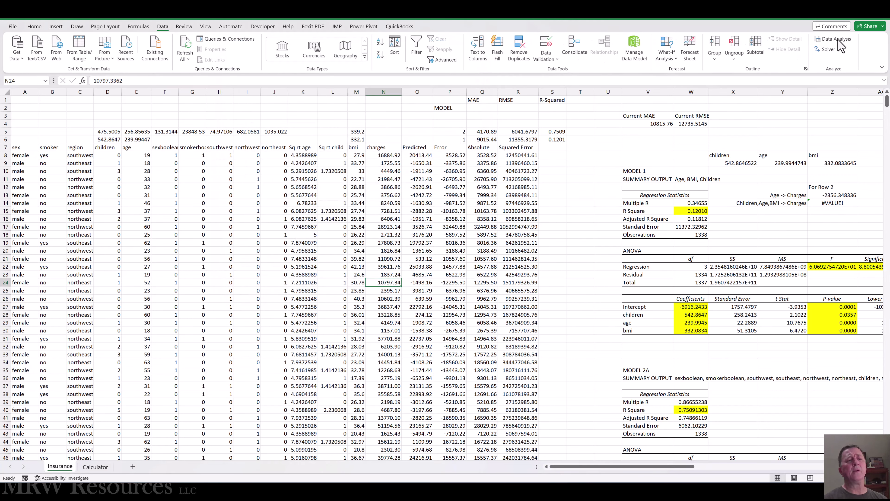
{"action": "scroll", "coordinate": [303, 183], "scroll_direction": "down", "scroll_amount": 3}
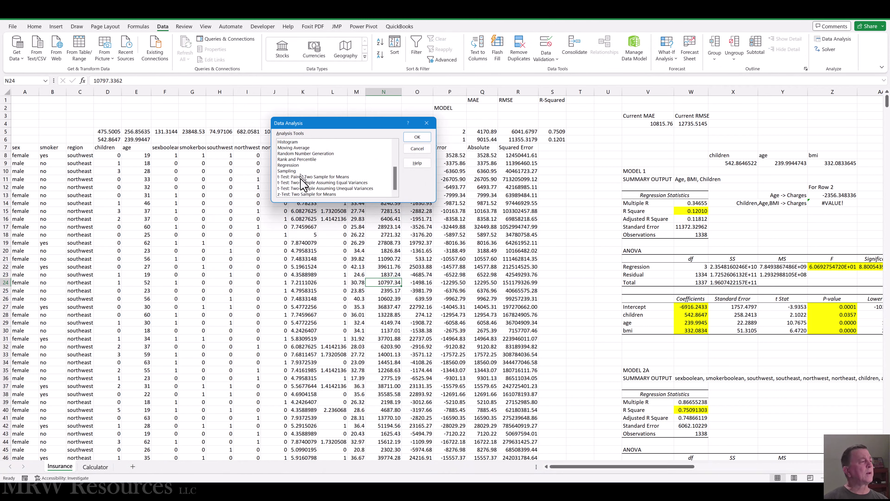
{"action": "left_click", "coordinate": [287, 165]}
{"action": "left_click", "coordinate": [418, 138]}
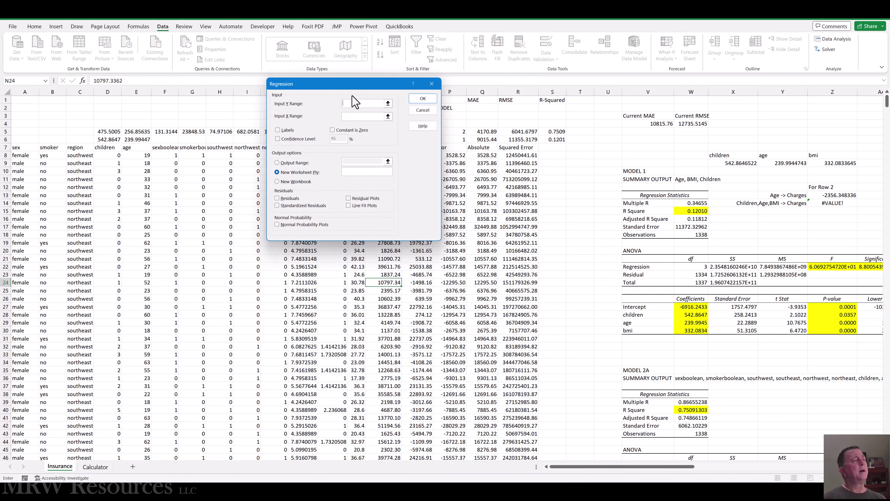
{"action": "left_click_drag", "start_coordinate": [349, 85], "coordinate": [149, 79]}
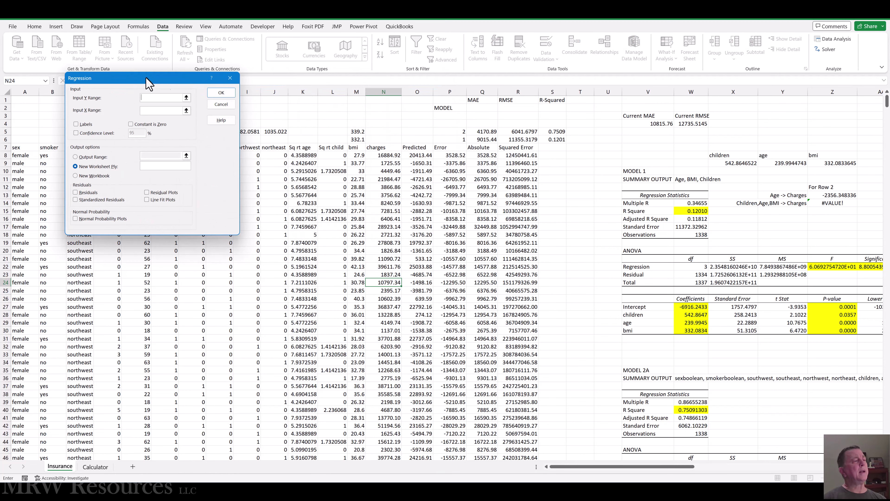
{"action": "left_click", "coordinate": [377, 147]}
{"action": "key", "text": "ctrl+shift+Down"}
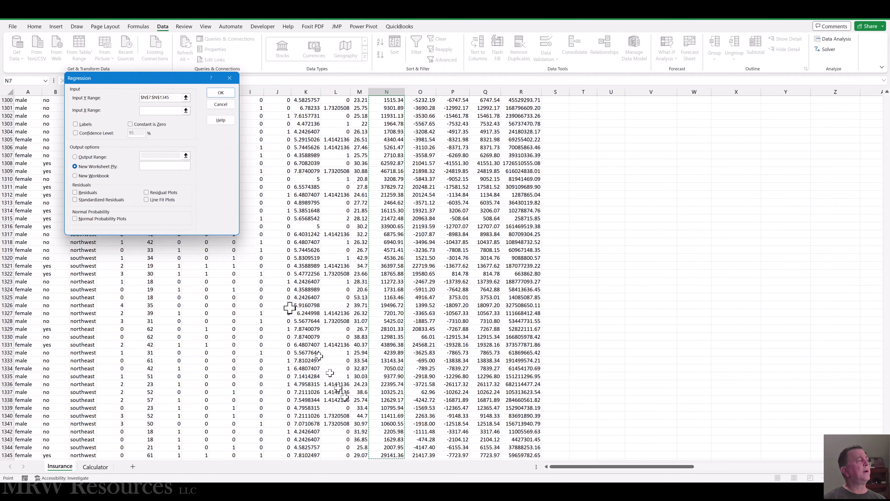
Step: Set the Input X Range to $F$7:$M$1345, sexboolean through bmi
{"action": "left_click", "coordinate": [146, 110]}
{"action": "left_click_drag", "start_coordinate": [143, 79], "coordinate": [753, 155]}
{"action": "left_click", "coordinate": [308, 171]}
{"action": "key", "text": "ctrl+Up"}
{"action": "key", "text": "Left"}
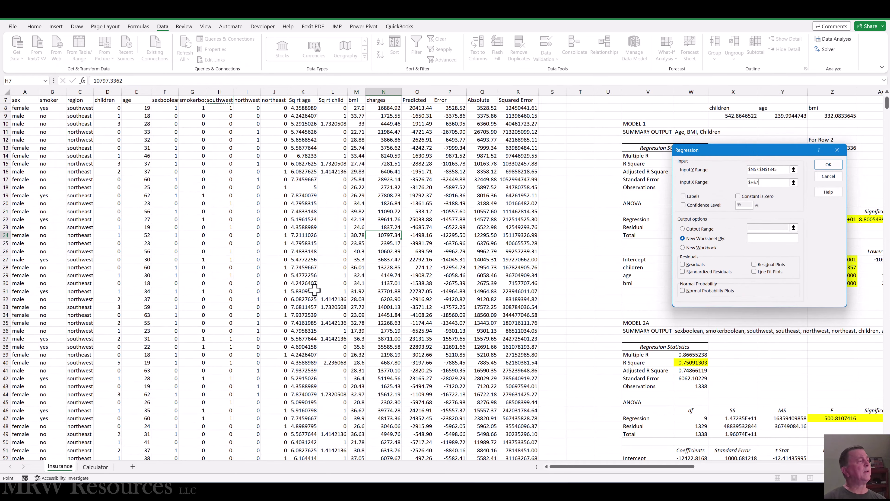
{"action": "key", "text": "Left"}
{"action": "key", "text": "Left"}
{"action": "key", "text": "shift+Right"}
{"action": "key", "text": "shift+Right"}
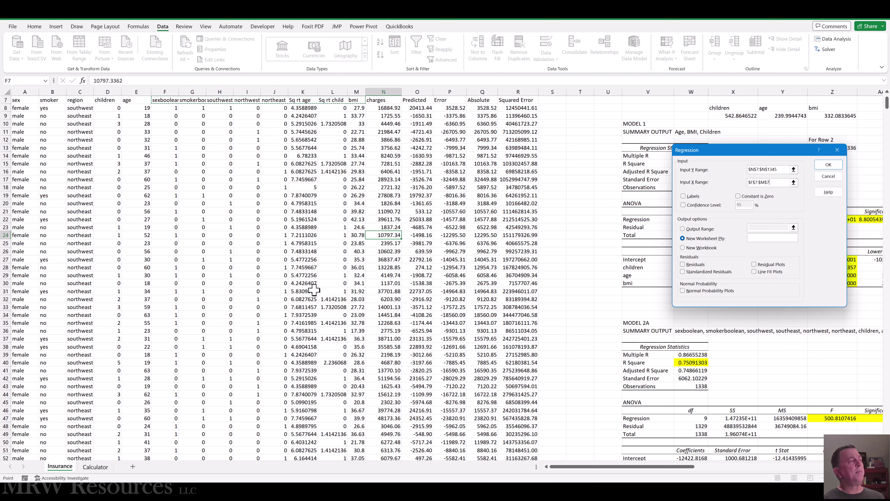
{"action": "key", "text": "ctrl+shift+Down"}
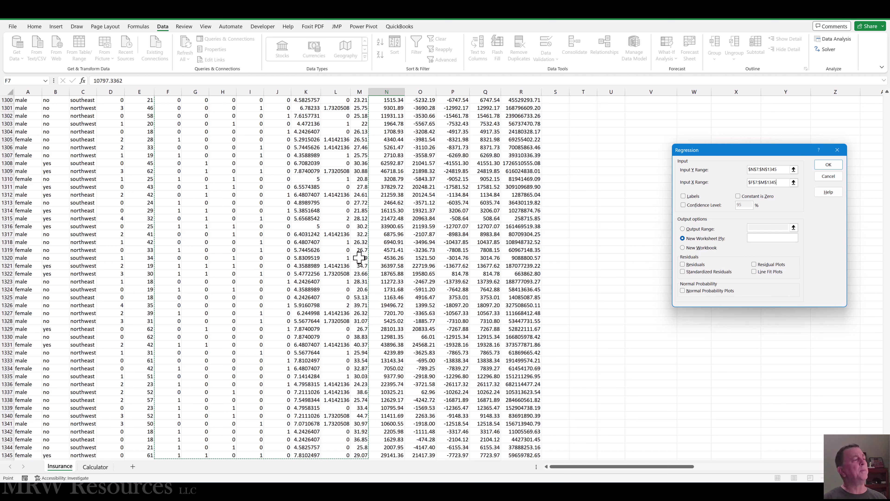
Step: Enable Labels and a 95% confidence level, and send the output to a range on this sheet
{"action": "left_click", "coordinate": [683, 196]}
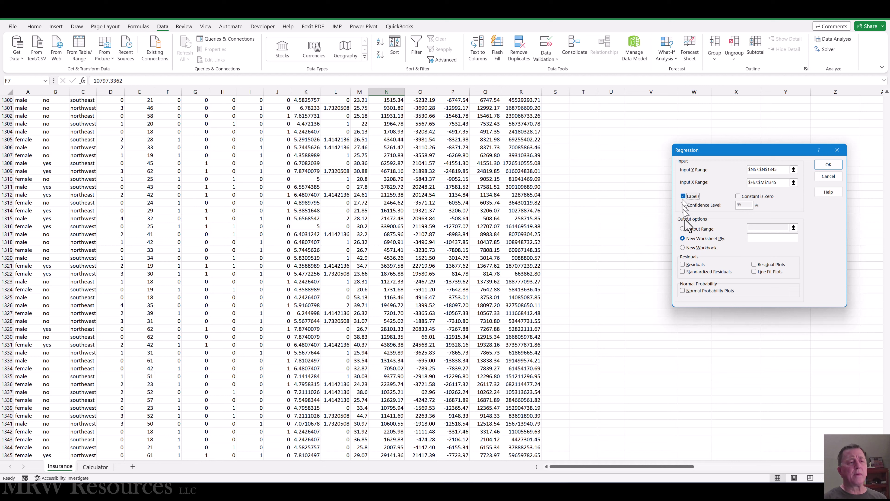
{"action": "left_click", "coordinate": [683, 205]}
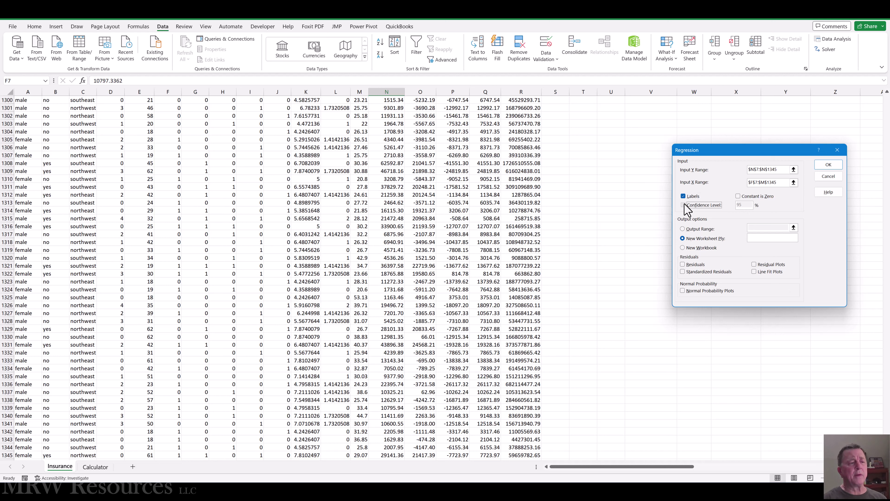
{"action": "left_click", "coordinate": [681, 226]}
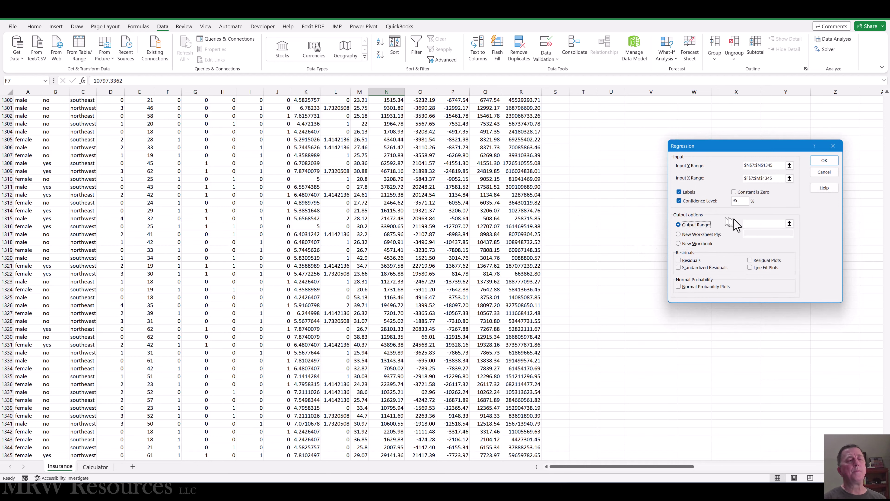
{"action": "left_click", "coordinate": [751, 223]}
Step: Set the output range to $V$92 below Model 2b's results and run the regression
{"action": "left_click", "coordinate": [583, 194]}
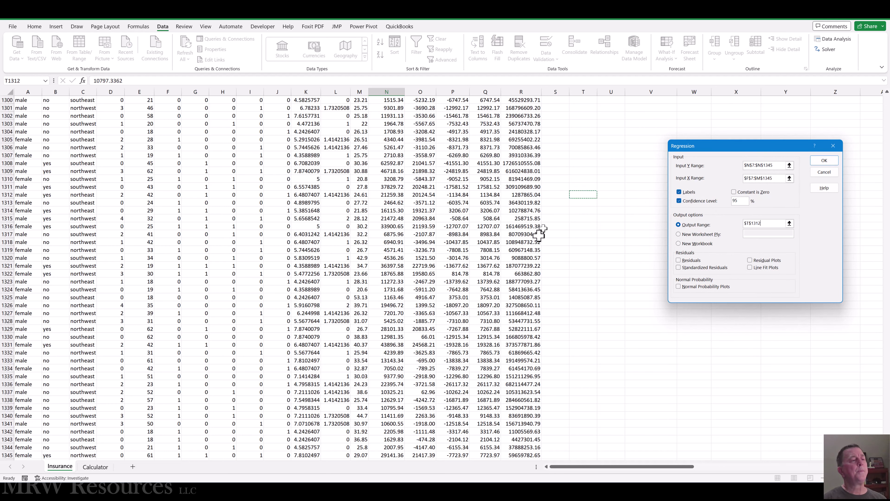
{"action": "key", "text": "ctrl+Up"}
{"action": "key", "text": "Left"}
{"action": "key", "text": "Left"}
{"action": "key", "text": "Left"}
{"action": "key", "text": "Left"}
{"action": "key", "text": "Left"}
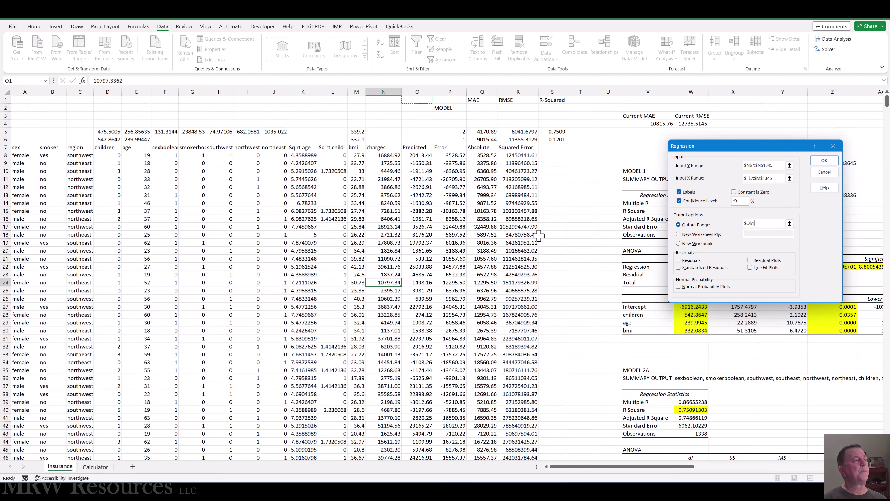
{"action": "key", "text": "Down"}
{"action": "key", "text": "Down"}
{"action": "key", "text": "Down"}
{"action": "key", "text": "Down"}
{"action": "key", "text": "Down"}
{"action": "key", "text": "Down"}
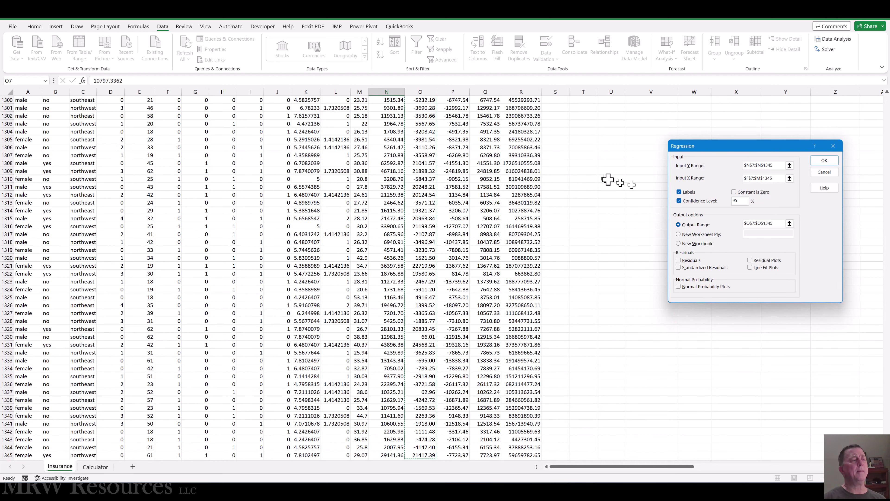
{"action": "left_click", "coordinate": [609, 163]}
{"action": "key", "text": "ctrl+Up"}
{"action": "key", "text": "Down"}
{"action": "key", "text": "Down"}
{"action": "key", "text": "Down"}
{"action": "key", "text": "Down"}
{"action": "key", "text": "Down"}
{"action": "key", "text": "Down"}
{"action": "key", "text": "Down"}
{"action": "key", "text": "Down"}
{"action": "key", "text": "Down"}
{"action": "key", "text": "Down"}
{"action": "key", "text": "Down"}
{"action": "key", "text": "Down"}
{"action": "key", "text": "Down"}
{"action": "key", "text": "Down"}
{"action": "key", "text": "Down"}
{"action": "key", "text": "Down"}
{"action": "key", "text": "Down"}
{"action": "key", "text": "Down"}
{"action": "key", "text": "Down"}
{"action": "key", "text": "Down"}
{"action": "key", "text": "Down"}
{"action": "key", "text": "Down"}
{"action": "key", "text": "Down"}
{"action": "key", "text": "Down"}
{"action": "key", "text": "Down"}
{"action": "key", "text": "Down"}
{"action": "key", "text": "Down"}
{"action": "key", "text": "Down"}
{"action": "key", "text": "Down"}
{"action": "key", "text": "Down"}
{"action": "key", "text": "Down"}
{"action": "key", "text": "Down"}
{"action": "key", "text": "Down"}
{"action": "key", "text": "Down"}
{"action": "key", "text": "Down"}
{"action": "key", "text": "Down"}
{"action": "key", "text": "Down"}
{"action": "key", "text": "Down"}
{"action": "key", "text": "Down"}
{"action": "key", "text": "Down"}
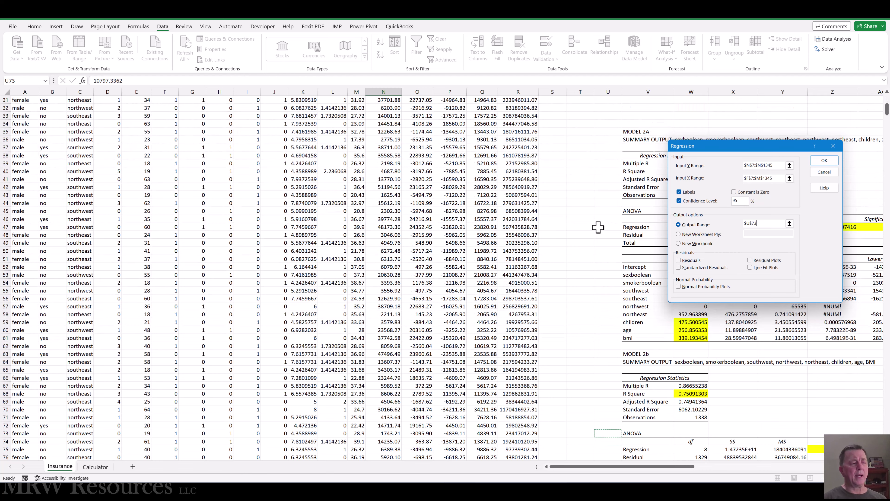
{"action": "key", "text": "Down"}
{"action": "key", "text": "Down"}
{"action": "key", "text": "Down"}
{"action": "key", "text": "Down"}
{"action": "key", "text": "Down"}
{"action": "key", "text": "Down"}
{"action": "key", "text": "Down"}
{"action": "key", "text": "Down"}
{"action": "key", "text": "Down"}
{"action": "key", "text": "Down"}
{"action": "key", "text": "Down"}
{"action": "key", "text": "Down"}
{"action": "key", "text": "Down"}
{"action": "key", "text": "Down"}
{"action": "key", "text": "Down"}
{"action": "key", "text": "Down"}
{"action": "key", "text": "Down"}
{"action": "key", "text": "Down"}
{"action": "key", "text": "Down"}
{"action": "key", "text": "Down"}
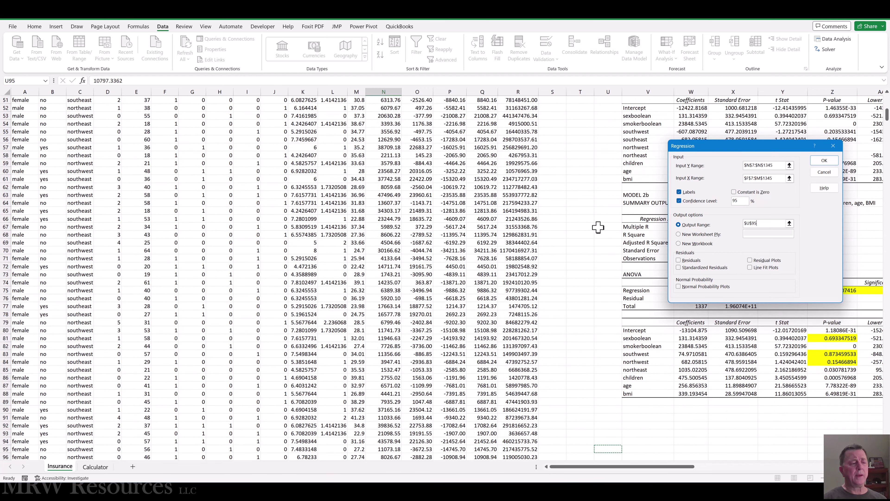
{"action": "key", "text": "Up"}
{"action": "key", "text": "Up"}
{"action": "key", "text": "Up"}
{"action": "key", "text": "Up"}
{"action": "key", "text": "Right"}
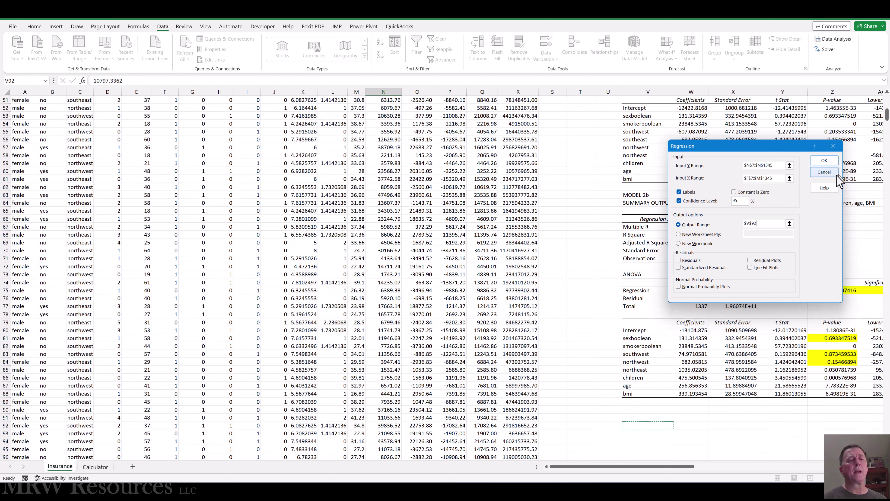
{"action": "left_click", "coordinate": [825, 160]}
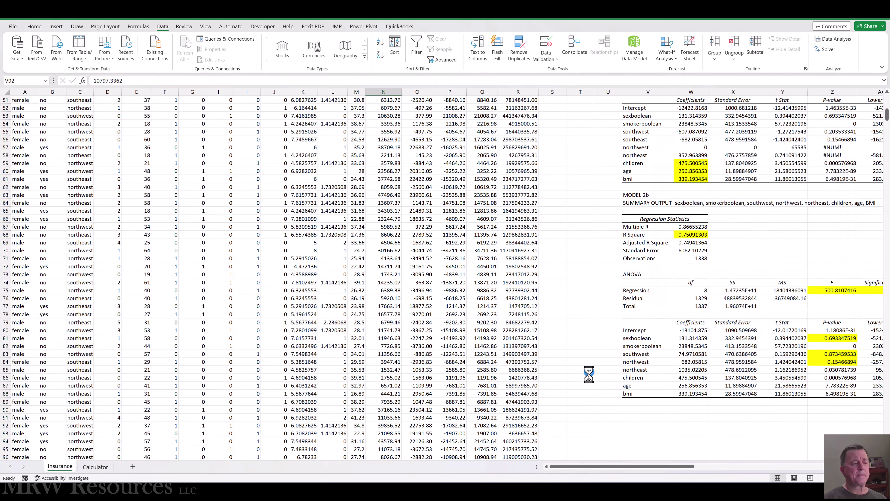
Step: Add the heading 'Model 3' in V90 above the new regression summary
{"action": "left_click", "coordinate": [633, 417]}
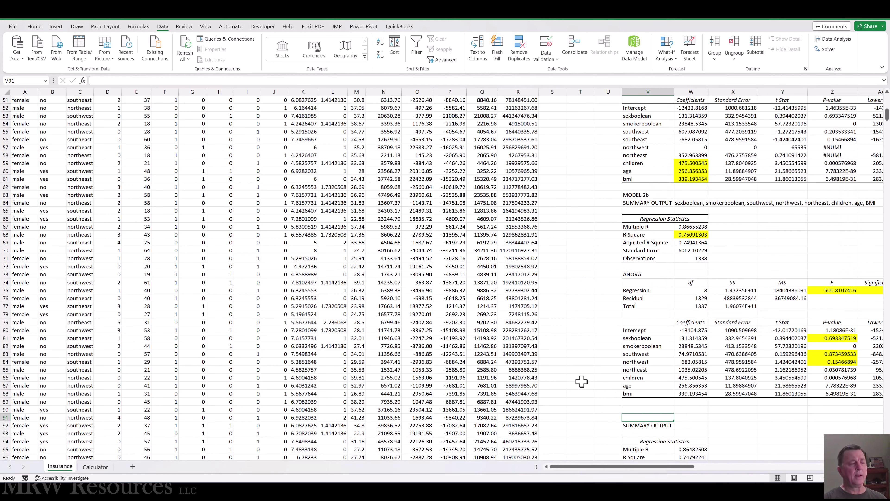
{"action": "key", "text": "Up"}
{"action": "type", "text": "Mod"}
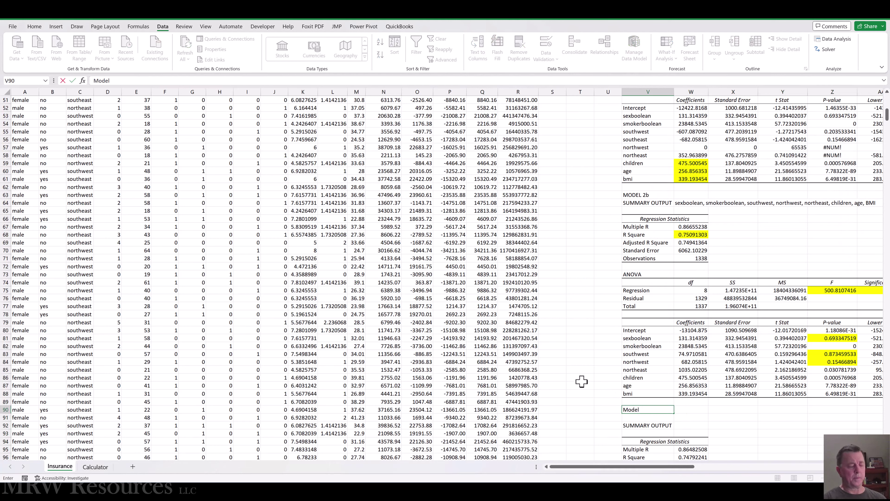
{"action": "key", "text": "Up"}
{"action": "key", "text": "Up"}
{"action": "key", "text": "Up"}
{"action": "key", "text": "Up"}
{"action": "key", "text": "Up"}
{"action": "key", "text": "Up"}
{"action": "key", "text": "Up"}
{"action": "key", "text": "Up"}
{"action": "key", "text": "Up"}
{"action": "key", "text": "Up"}
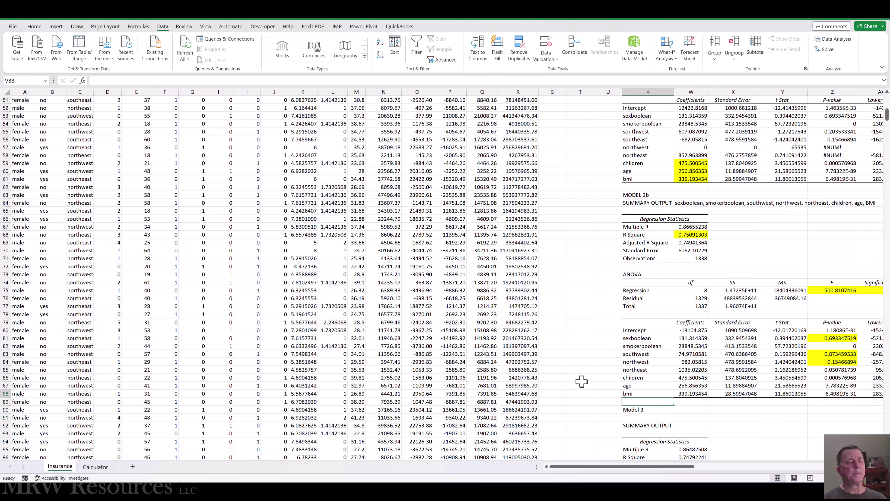
{"action": "key", "text": "Down"}
{"action": "key", "text": "Down"}
{"action": "key", "text": "Down"}
{"action": "key", "text": "Down"}
{"action": "key", "text": "Down"}
{"action": "key", "text": "Down"}
{"action": "key", "text": "Down"}
{"action": "key", "text": "Down"}
{"action": "key", "text": "Down"}
{"action": "key", "text": "Down"}
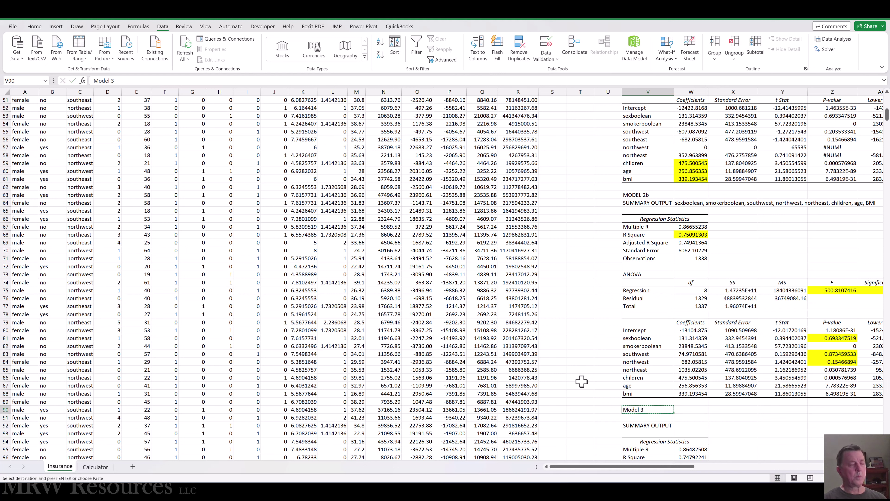
Step: Copy Model 2b's predictor list to W92 and change children and age to sq rt children and sq rt age
{"action": "key", "text": "Down"}
{"action": "key", "text": "Up"}
{"action": "key", "text": "Up"}
{"action": "key", "text": "Up"}
{"action": "key", "text": "Up"}
{"action": "key", "text": "Up"}
{"action": "key", "text": "Up"}
{"action": "key", "text": "Up"}
{"action": "key", "text": "Up"}
{"action": "key", "text": "Up"}
{"action": "key", "text": "Up"}
{"action": "key", "text": "Up"}
{"action": "key", "text": "Up"}
{"action": "key", "text": "Up"}
{"action": "key", "text": "Up"}
{"action": "key", "text": "Up"}
{"action": "key", "text": "Up"}
{"action": "key", "text": "Up"}
{"action": "key", "text": "Up"}
{"action": "key", "text": "Up"}
{"action": "key", "text": "Up"}
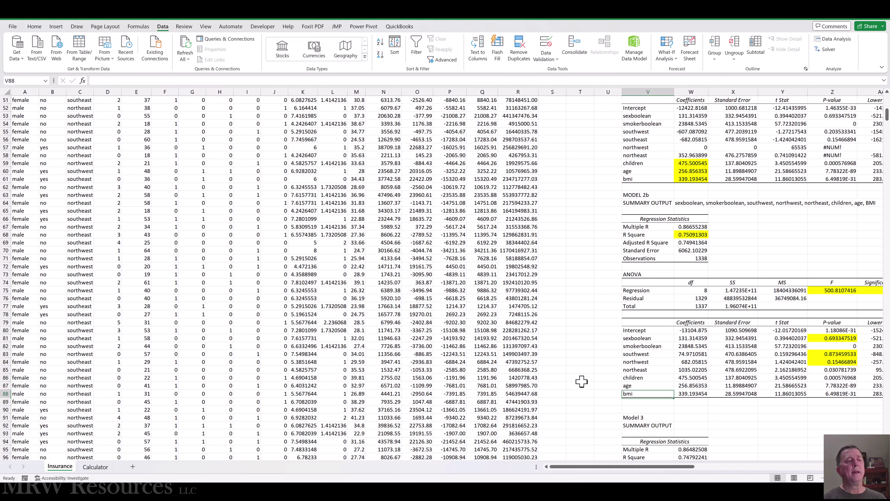
{"action": "key", "text": "Right"}
{"action": "key", "text": "Up"}
{"action": "key", "text": "ctrl+c"}
{"action": "key", "text": "Down"}
{"action": "key", "text": "Down"}
{"action": "key", "text": "Down"}
{"action": "key", "text": "Down"}
{"action": "key", "text": "Down"}
{"action": "key", "text": "Down"}
{"action": "key", "text": "Down"}
{"action": "key", "text": "Down"}
{"action": "key", "text": "Down"}
{"action": "key", "text": "Down"}
{"action": "key", "text": "Down"}
{"action": "key", "text": "Down"}
{"action": "key", "text": "Down"}
{"action": "key", "text": "Down"}
{"action": "key", "text": "Down"}
{"action": "key", "text": "Down"}
{"action": "key", "text": "Down"}
{"action": "key", "text": "Down"}
{"action": "key", "text": "Down"}
{"action": "key", "text": "Down"}
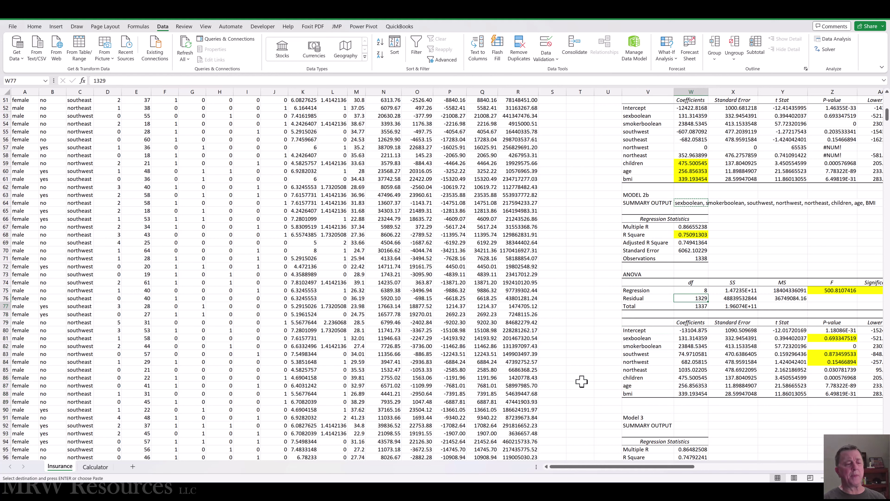
{"action": "key", "text": "Down"}
{"action": "key", "text": "Return"}
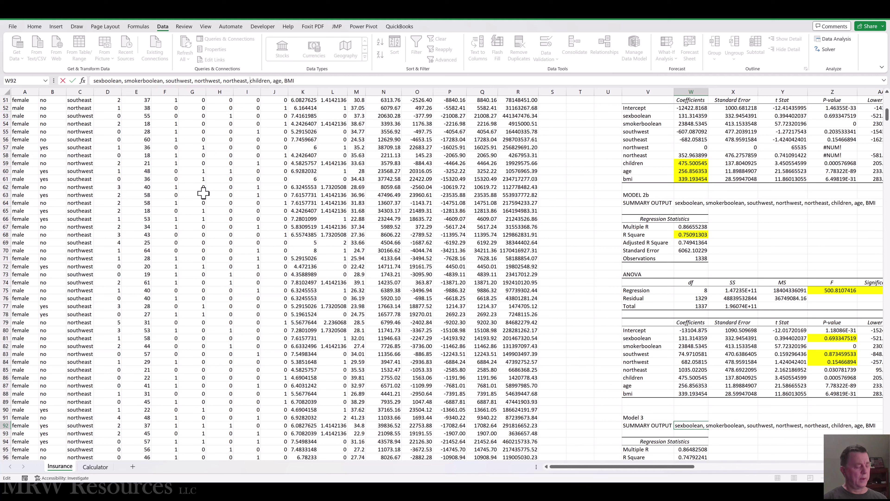
{"action": "type", "text": "sq rt children, "}
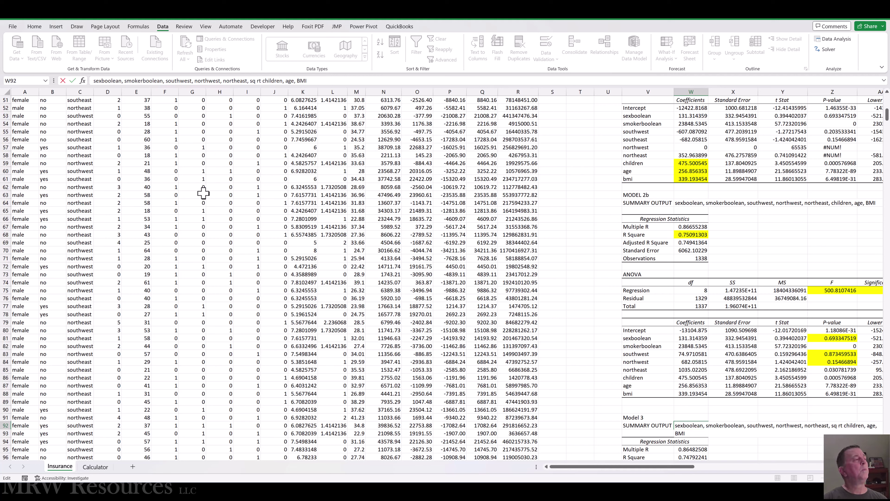
{"action": "type", "text": "sq rt"}
{"action": "key", "text": "Return"}
Step: Fill Model 3's R Square 0.74792241 and Adjusted R Square 0.74640502 with yellow
{"action": "key", "text": "Right"}
{"action": "key", "text": "Right"}
{"action": "key", "text": "Right"}
{"action": "key", "text": "Right"}
{"action": "key", "text": "Right"}
{"action": "key", "text": "Right"}
{"action": "key", "text": "Right"}
{"action": "key", "text": "Right"}
{"action": "key", "text": "Right"}
{"action": "key", "text": "Right"}
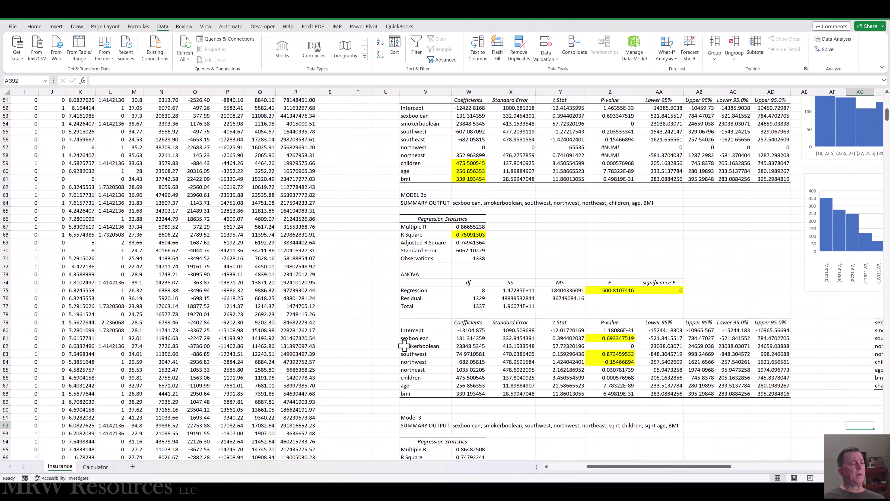
{"action": "scroll", "coordinate": [407, 340], "scroll_direction": "down", "scroll_amount": 2}
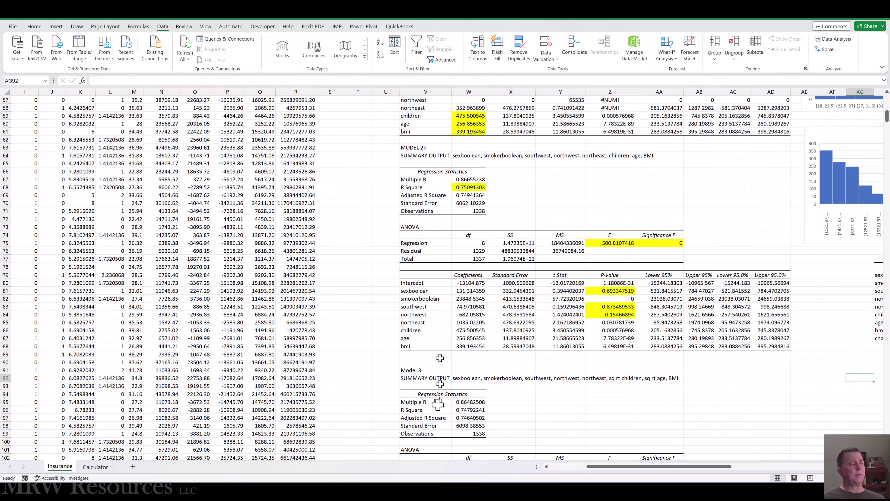
{"action": "left_click", "coordinate": [469, 410]}
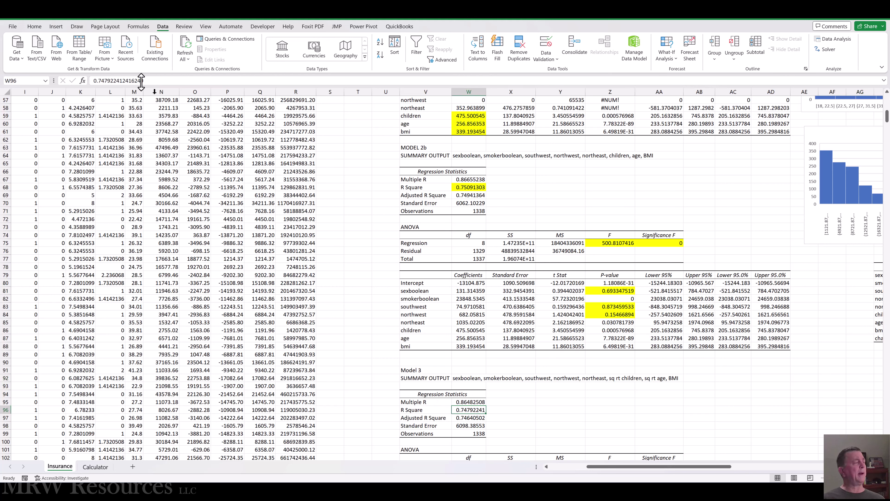
{"action": "left_click", "coordinate": [34, 26]}
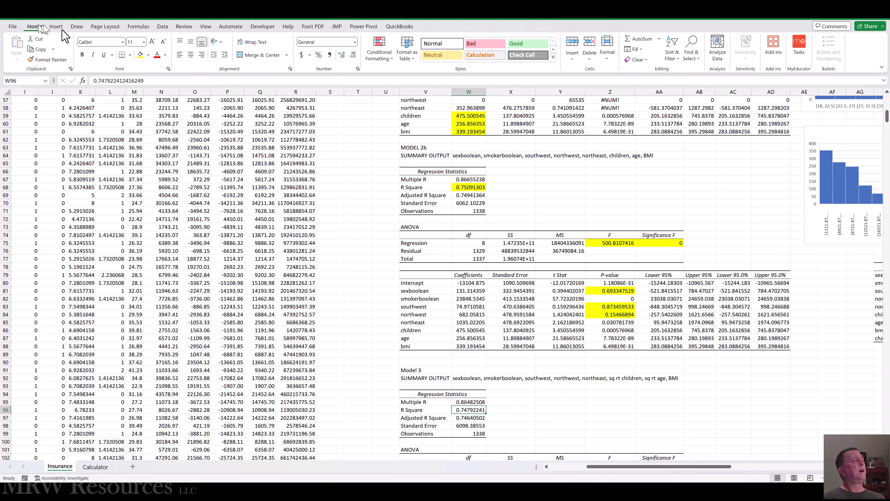
{"action": "left_click", "coordinate": [140, 55]}
{"action": "key", "text": "Down"}
{"action": "left_click", "coordinate": [141, 55]}
{"action": "key", "text": "Up"}
{"action": "key", "text": "Up"}
{"action": "key", "text": "Up"}
{"action": "key", "text": "Up"}
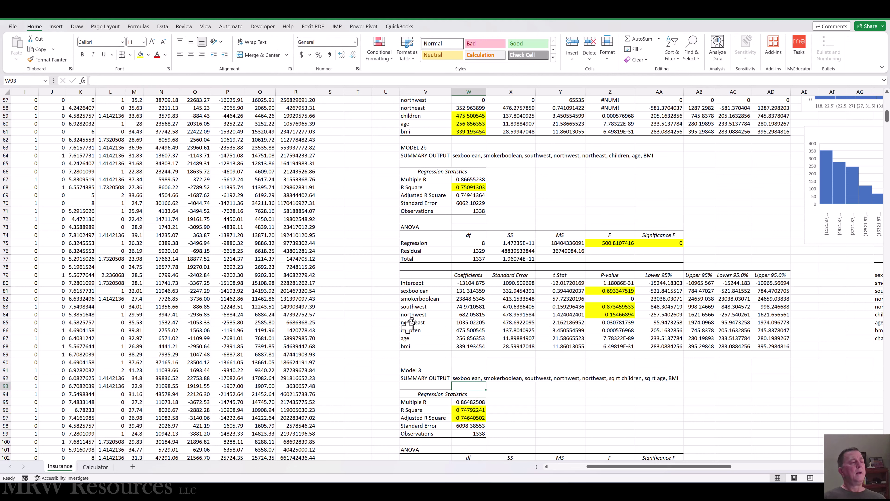
Step: Inspect Model 2b's northwest coefficient and scroll through the regression outputs
{"action": "left_click", "coordinate": [456, 315]}
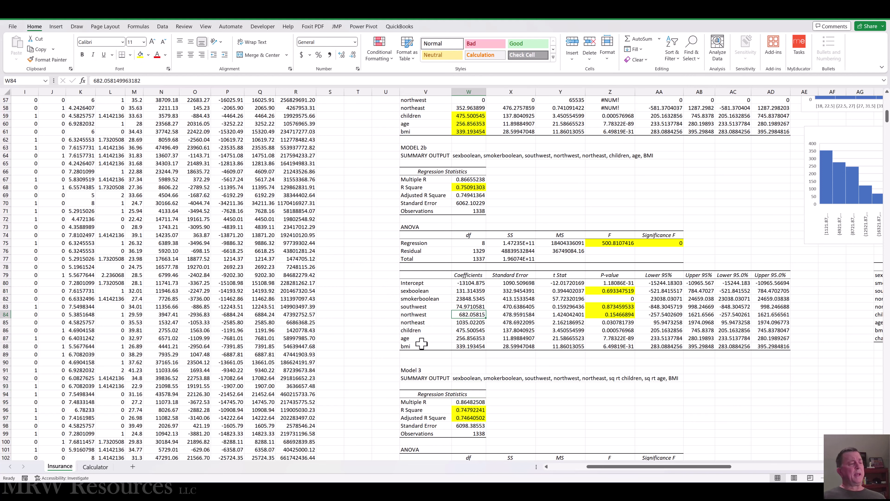
{"action": "scroll", "coordinate": [449, 356], "scroll_direction": "down", "scroll_amount": 3}
{"action": "scroll", "coordinate": [448, 356], "scroll_direction": "down", "scroll_amount": 2}
{"action": "scroll", "coordinate": [448, 356], "scroll_direction": "up", "scroll_amount": 3}
{"action": "scroll", "coordinate": [448, 356], "scroll_direction": "up", "scroll_amount": 1}
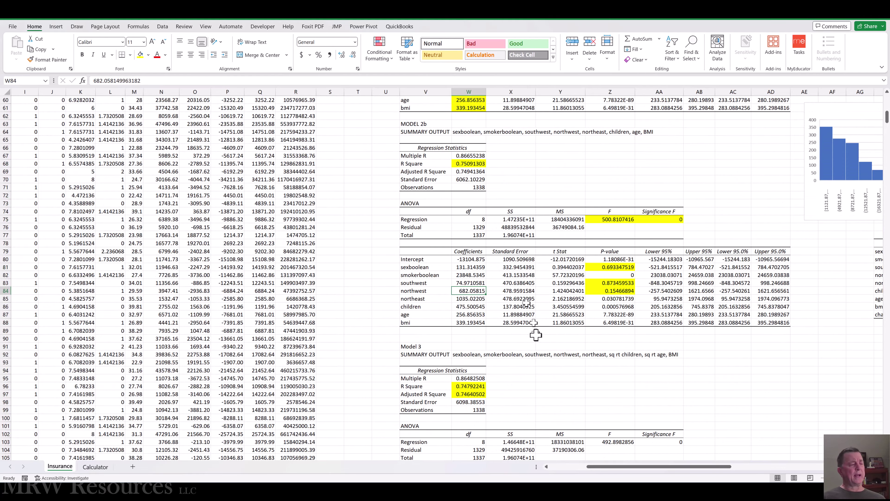
{"action": "scroll", "coordinate": [536, 336], "scroll_direction": "down", "scroll_amount": 4}
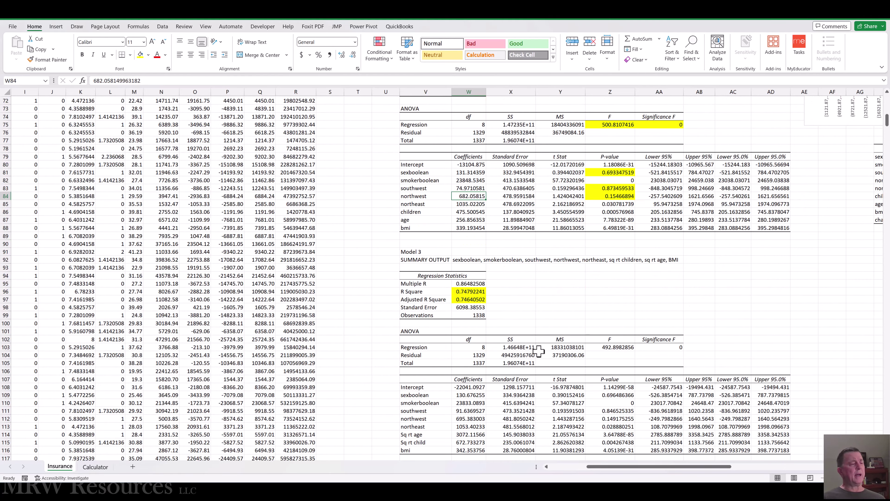
{"action": "scroll", "coordinate": [539, 351], "scroll_direction": "down", "scroll_amount": 1}
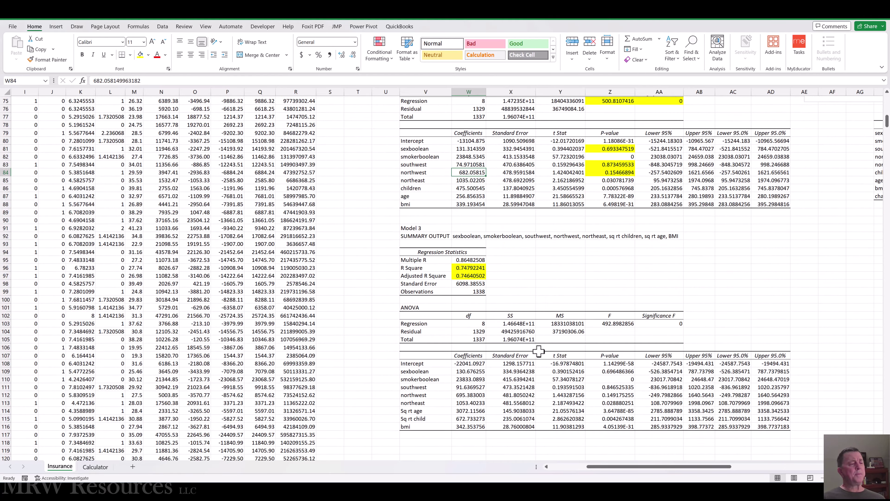
{"action": "left_click", "coordinate": [473, 363]}
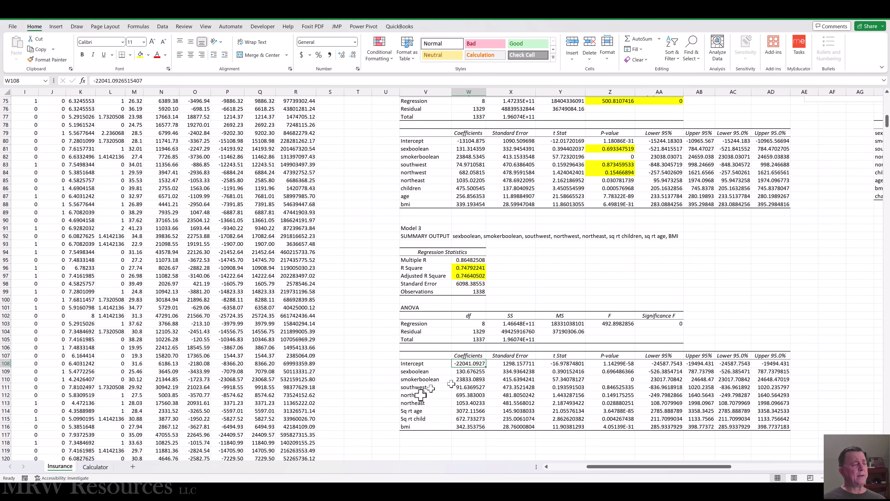
{"action": "left_click", "coordinate": [462, 413]}
{"action": "scroll", "coordinate": [456, 196], "scroll_direction": "up", "scroll_amount": 1}
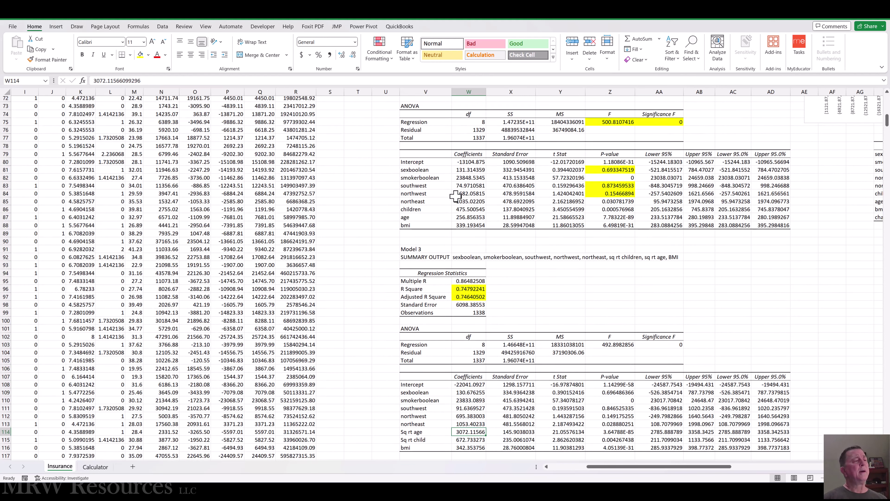
{"action": "scroll", "coordinate": [456, 196], "scroll_direction": "up", "scroll_amount": 2}
{"action": "scroll", "coordinate": [464, 403], "scroll_direction": "down", "scroll_amount": 3}
{"action": "key", "text": "Down"}
{"action": "scroll", "coordinate": [464, 403], "scroll_direction": "up", "scroll_amount": 4}
{"action": "scroll", "coordinate": [466, 259], "scroll_direction": "up", "scroll_amount": 4}
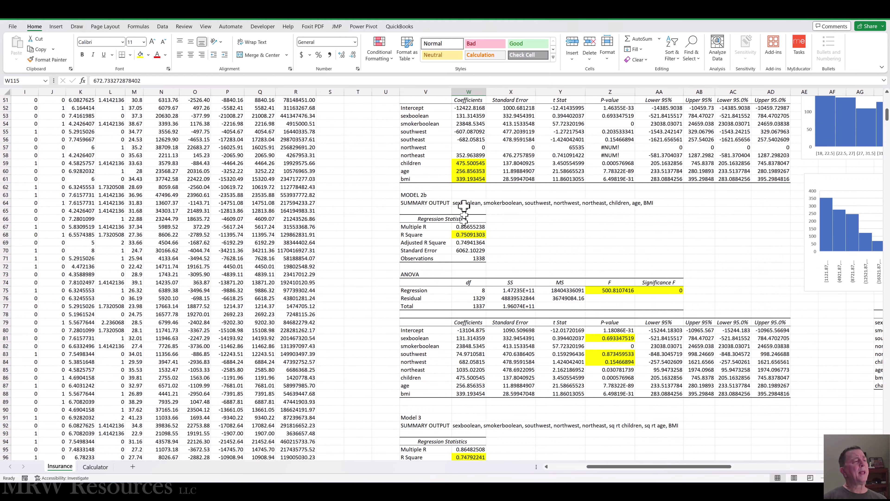
{"action": "left_click", "coordinate": [466, 179]}
{"action": "scroll", "coordinate": [472, 337], "scroll_direction": "down", "scroll_amount": 7}
{"action": "scroll", "coordinate": [472, 338], "scroll_direction": "down", "scroll_amount": 3}
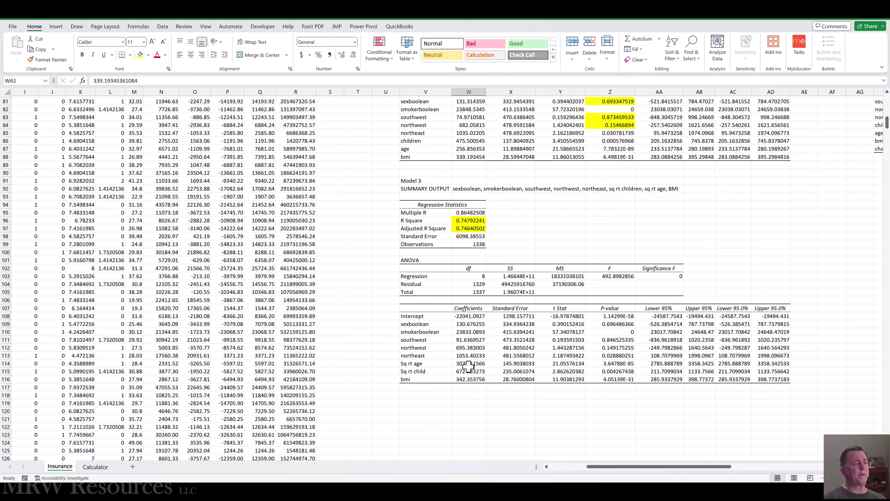
{"action": "scroll", "coordinate": [477, 219], "scroll_direction": "up", "scroll_amount": 6}
{"action": "scroll", "coordinate": [478, 222], "scroll_direction": "down", "scroll_amount": 4}
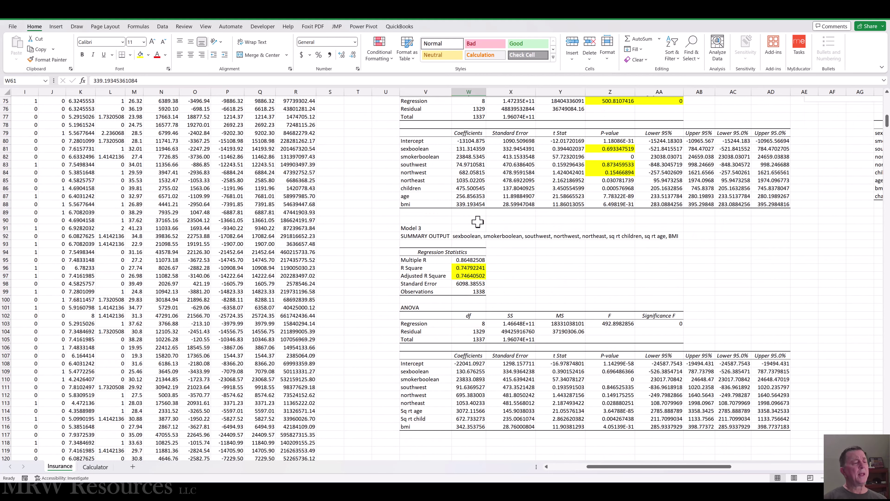
Step: Review Model 3's t statistics and highlight the sexboolean p-value 0.696486366 in yellow
{"action": "left_click", "coordinate": [574, 364]}
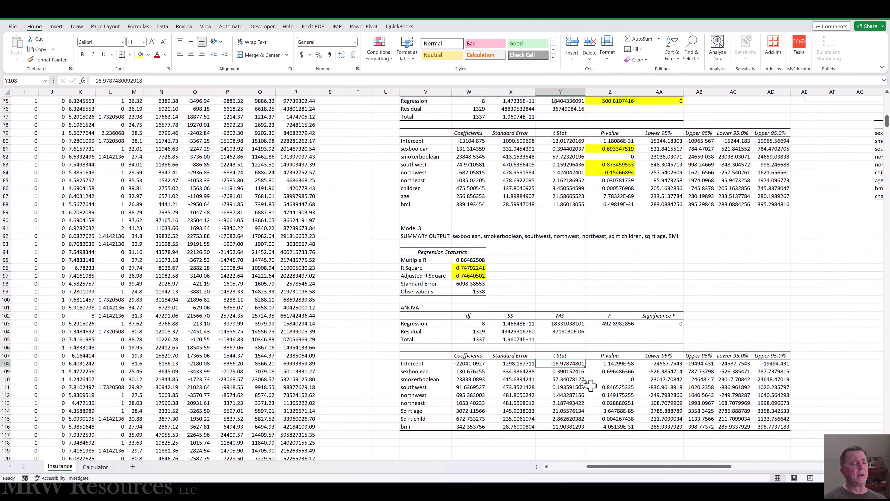
{"action": "key", "text": "Down"}
{"action": "key", "text": "shift+Down"}
{"action": "key", "text": "shift+Down"}
{"action": "key", "text": "shift+Down"}
{"action": "key", "text": "shift+Down"}
{"action": "key", "text": "shift+Down"}
{"action": "key", "text": "shift+Down"}
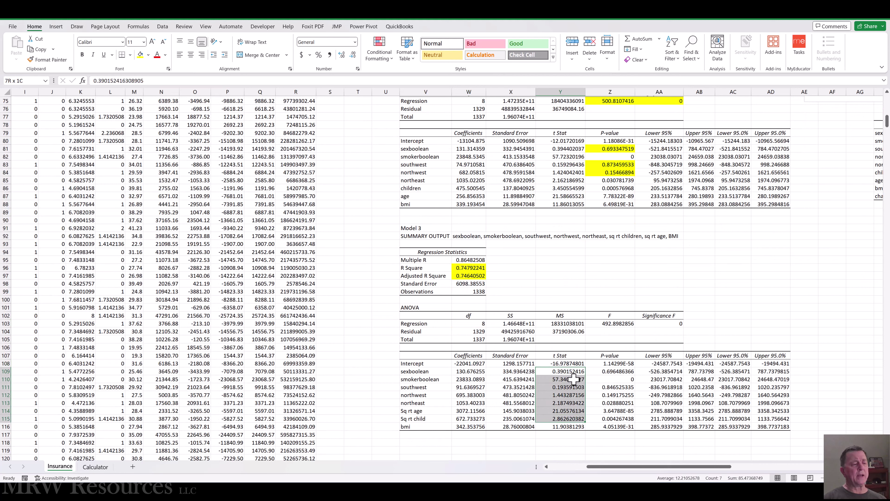
{"action": "key", "text": "shift+Down"}
{"action": "key", "text": "shift+Right"}
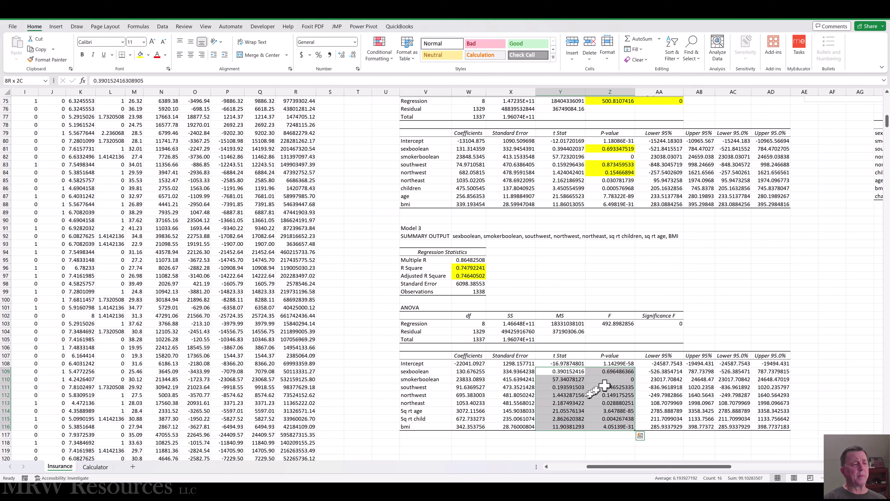
{"action": "left_click", "coordinate": [610, 370]}
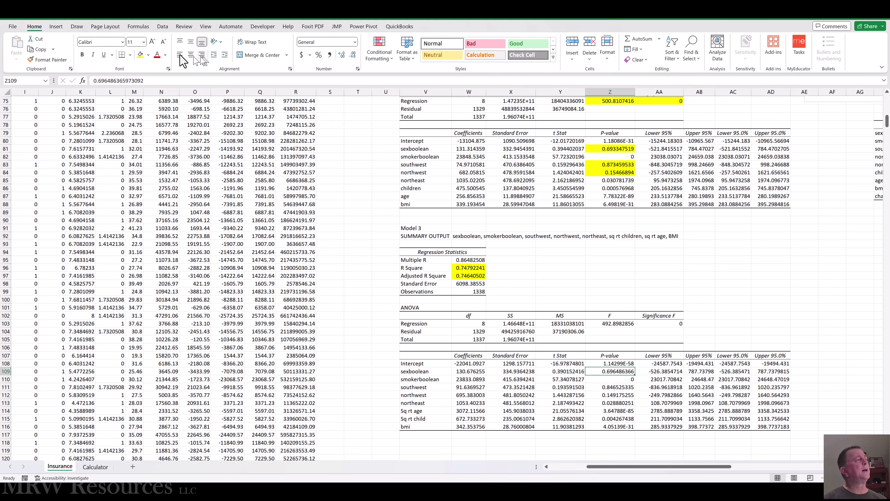
{"action": "left_click", "coordinate": [140, 55]}
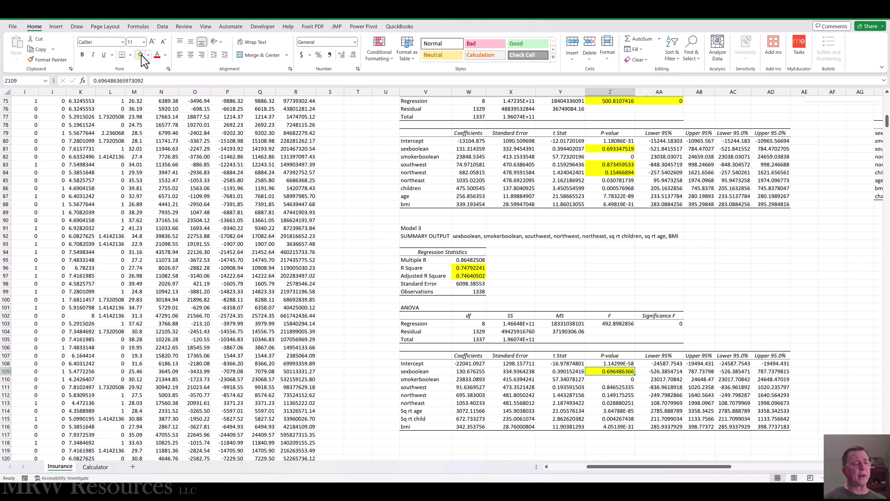
Step: Highlight the southwest 0.846525335 and northwest 0.149175255 p-values in yellow
{"action": "key", "text": "Down"}
{"action": "key", "text": "Down"}
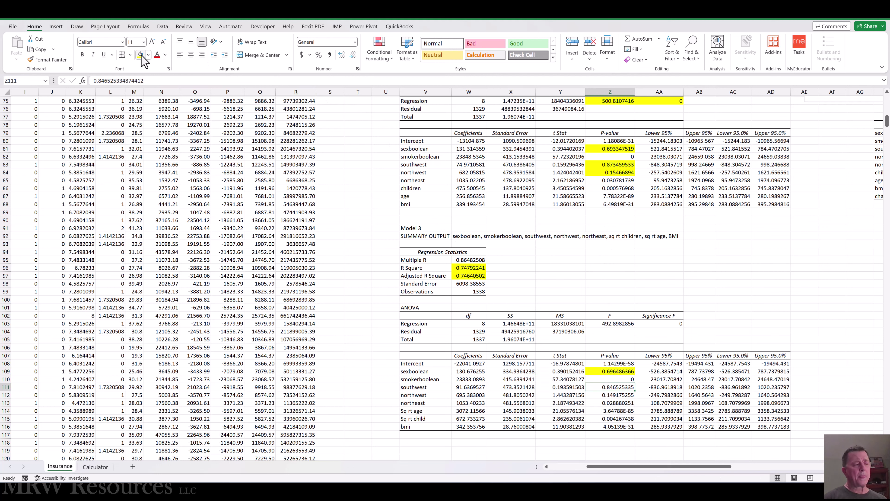
{"action": "key", "text": "shift+Down"}
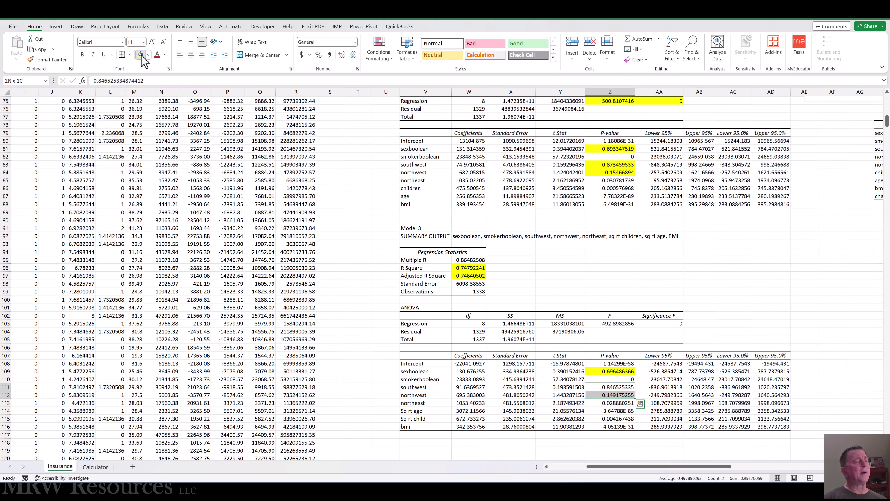
{"action": "left_click", "coordinate": [140, 55]}
{"action": "key", "text": "Down"}
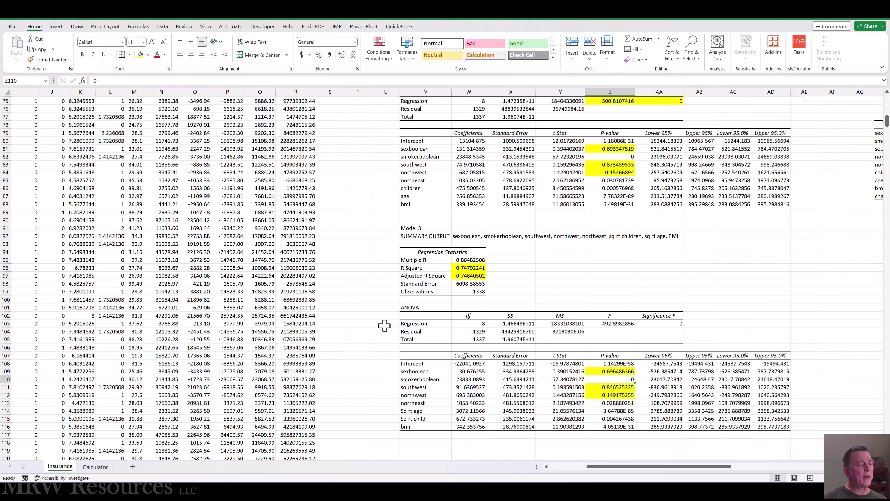
{"action": "key", "text": "Up"}
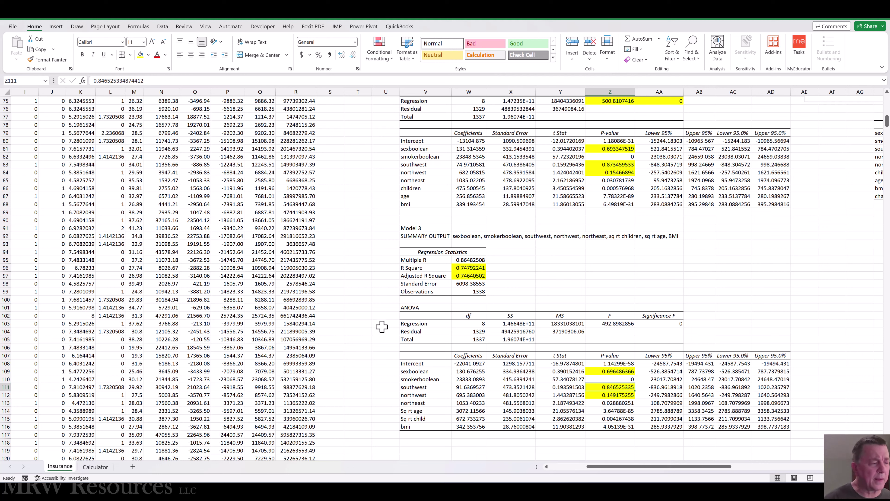
{"action": "key", "text": "Down"}
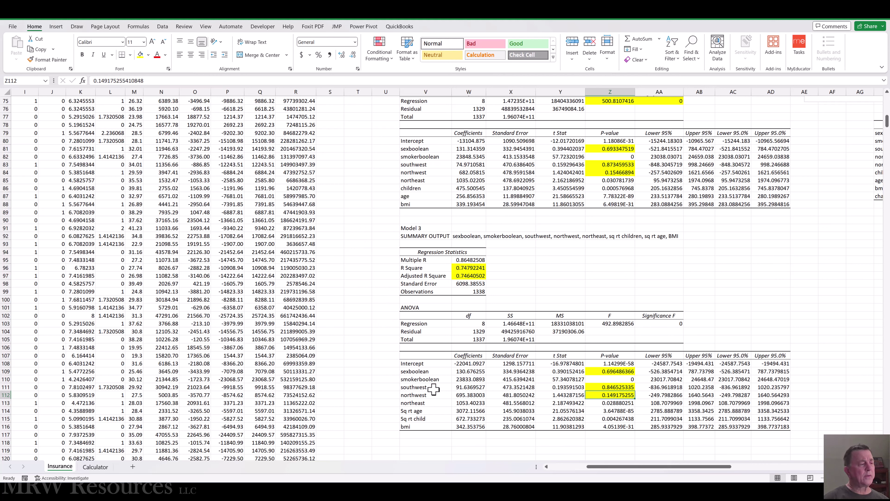
{"action": "left_click", "coordinate": [419, 388]}
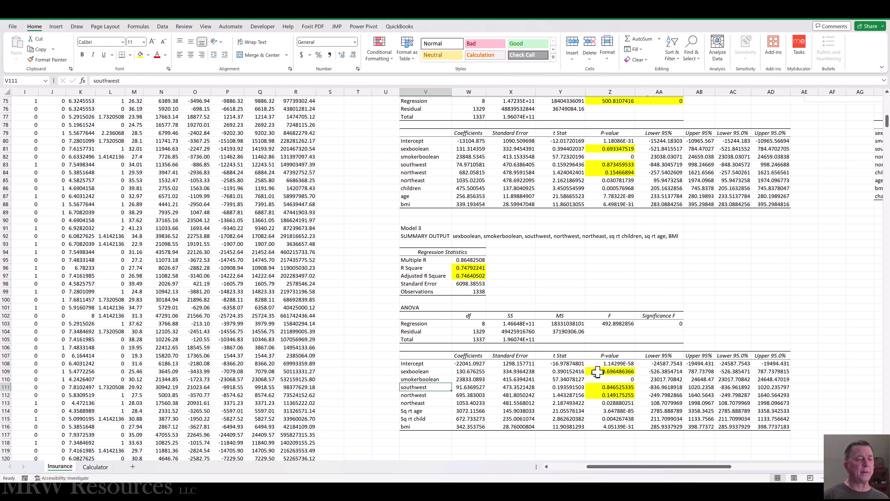
{"action": "left_click", "coordinate": [598, 372]}
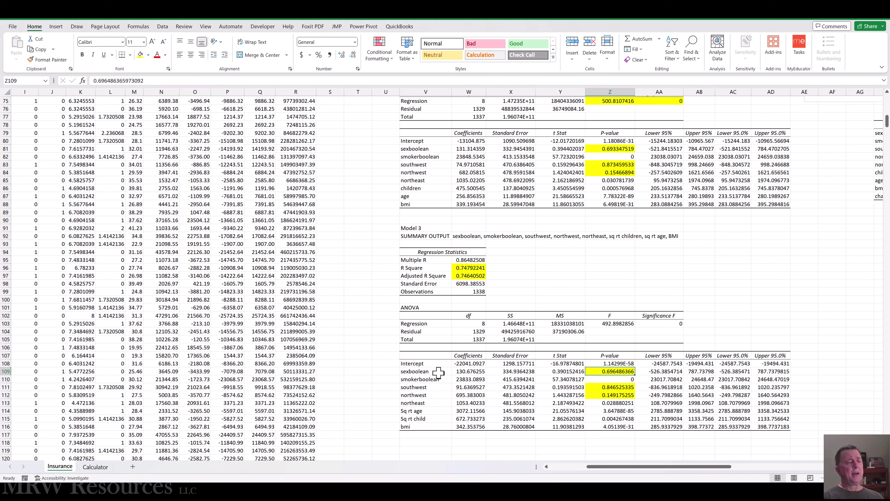
{"action": "left_click", "coordinate": [464, 364]}
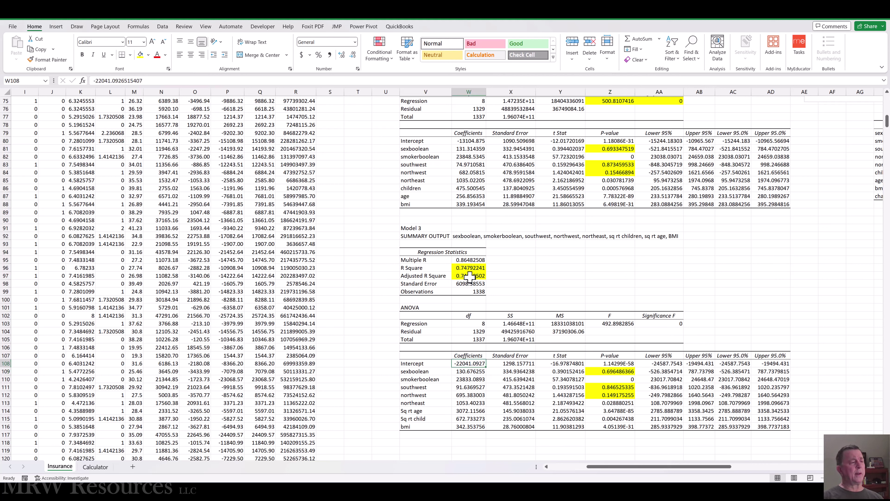
Step: Paste Model 3's R Square into the comparison table's S4 as the value 0.7479
{"action": "left_click", "coordinate": [470, 260]}
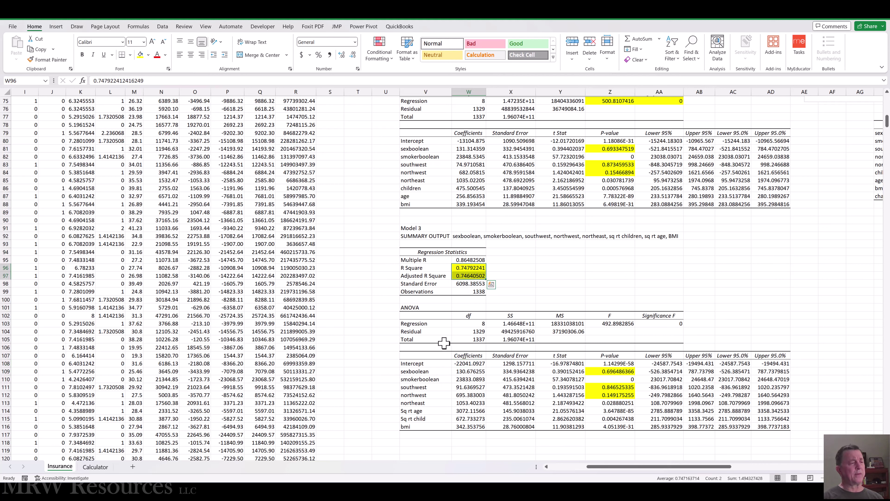
{"action": "key", "text": "Down"}
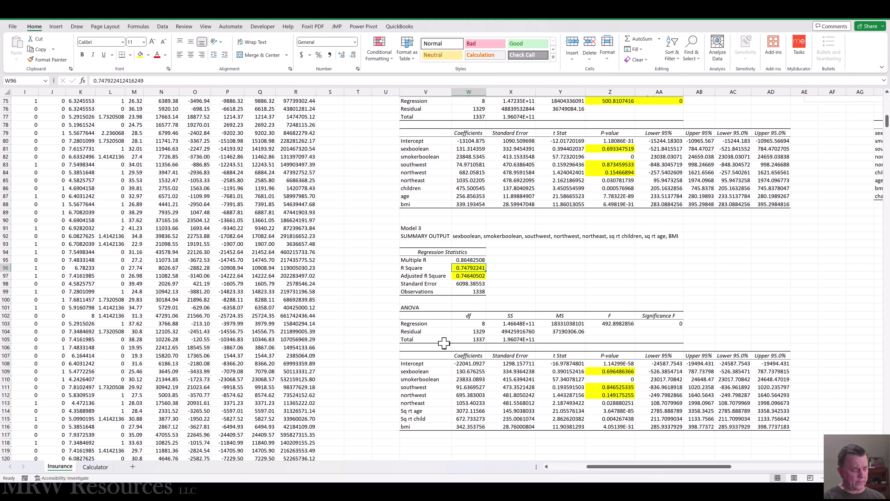
{"action": "key", "text": "ctrl+c"}
{"action": "key", "text": "Up"}
{"action": "left_click", "coordinate": [343, 216]}
{"action": "key", "text": "ctrl+Up"}
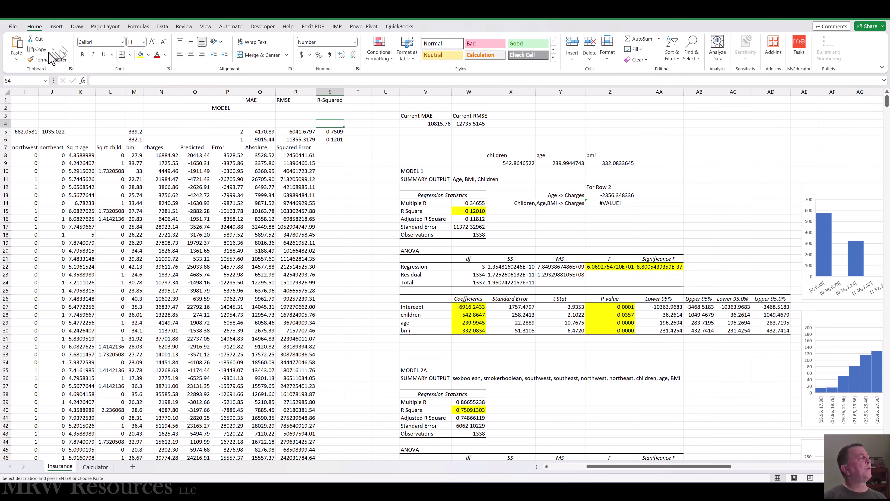
{"action": "left_click", "coordinate": [12, 61]}
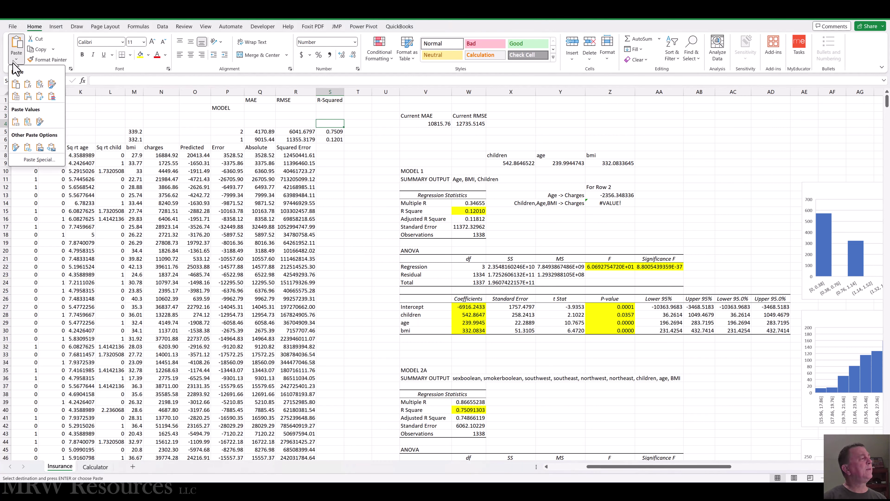
{"action": "left_click", "coordinate": [16, 123]}
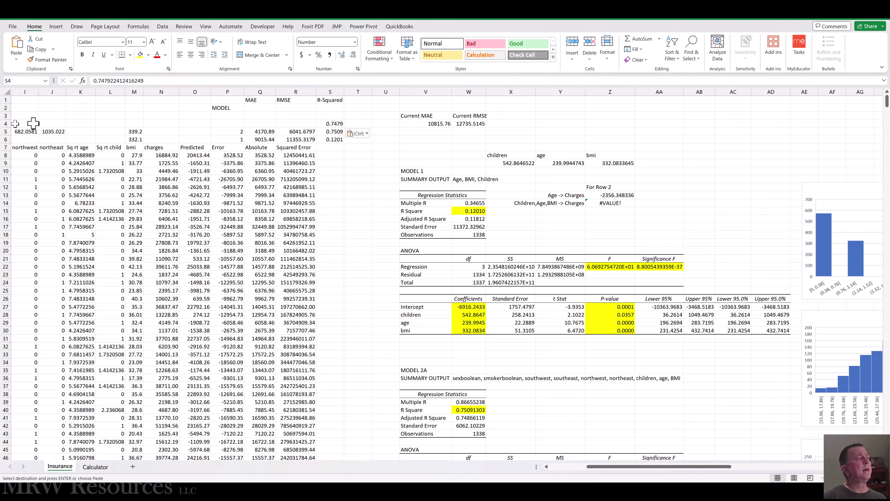
Step: Enter model number 3 in P4 of the new table row
{"action": "left_click", "coordinate": [244, 123]}
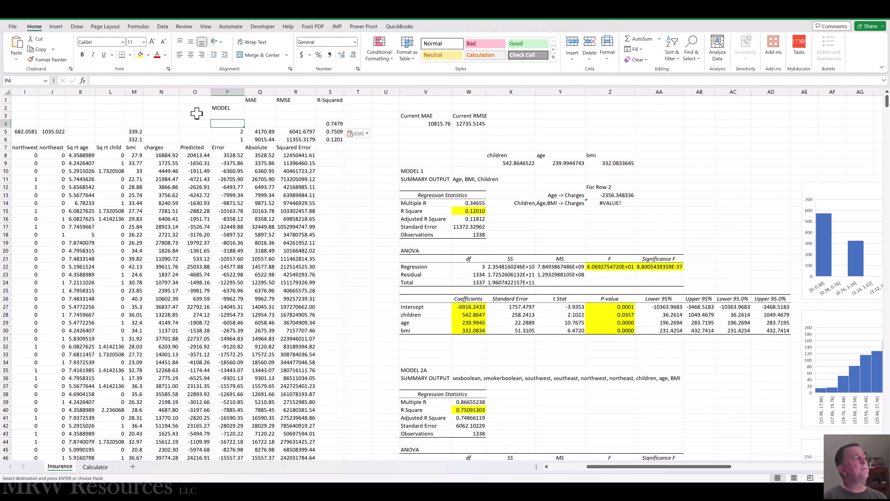
{"action": "type", "text": "3"}
{"action": "key", "text": "ctrl+Return"}
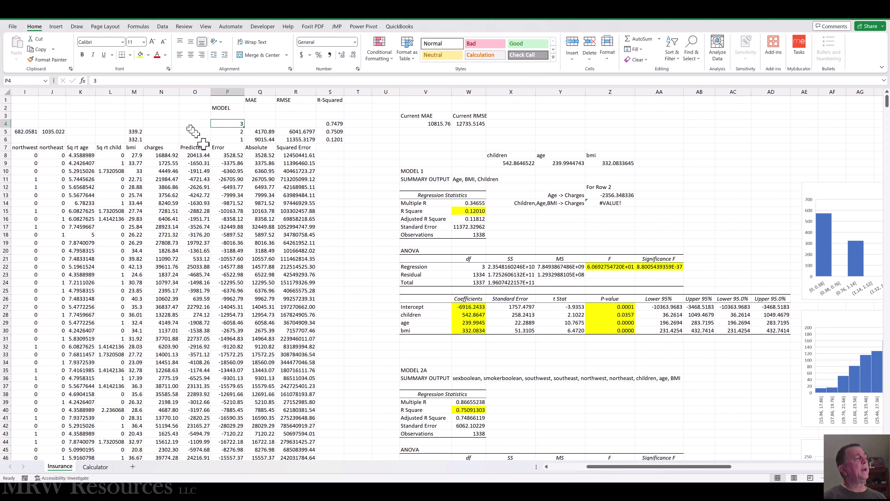
Step: Scroll to Model 3's coefficient table and select the sexboolean through bmi coefficients
{"action": "key", "text": "Left"}
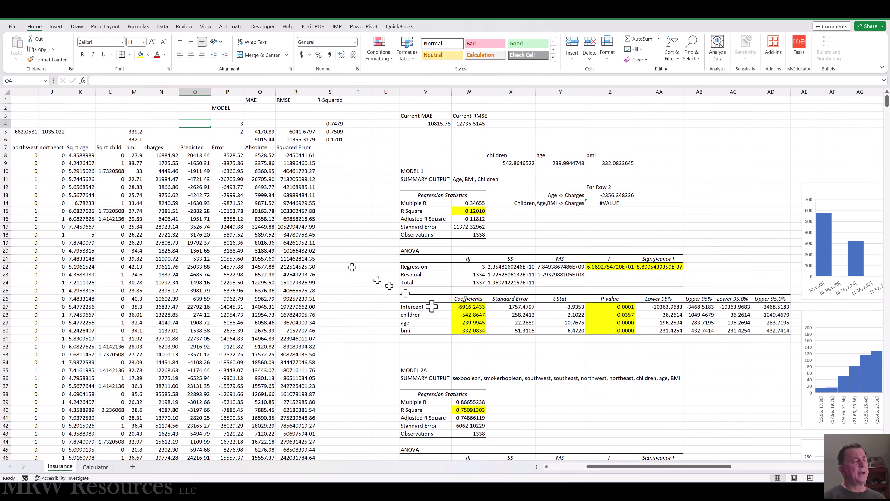
{"action": "scroll", "coordinate": [445, 319], "scroll_direction": "down", "scroll_amount": 9}
{"action": "scroll", "coordinate": [460, 363], "scroll_direction": "down", "scroll_amount": 10}
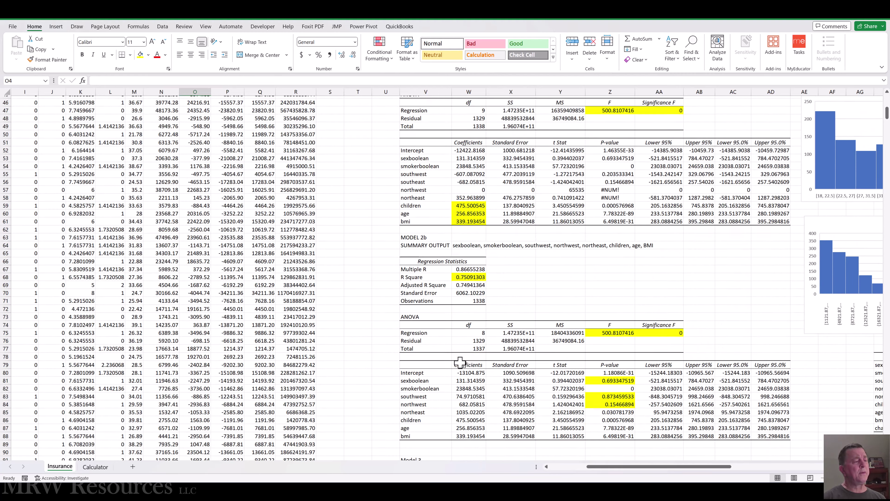
{"action": "scroll", "coordinate": [455, 294], "scroll_direction": "down", "scroll_amount": 3}
{"action": "scroll", "coordinate": [455, 305], "scroll_direction": "down", "scroll_amount": 3}
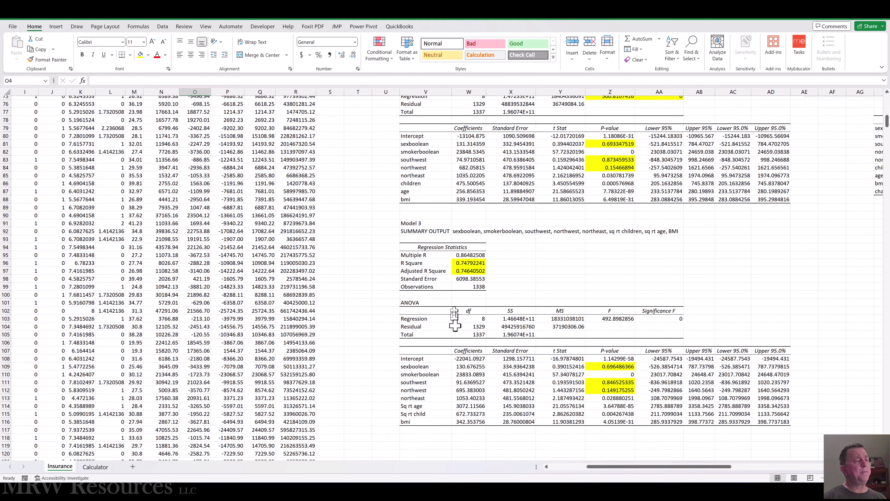
{"action": "left_click", "coordinate": [468, 366]}
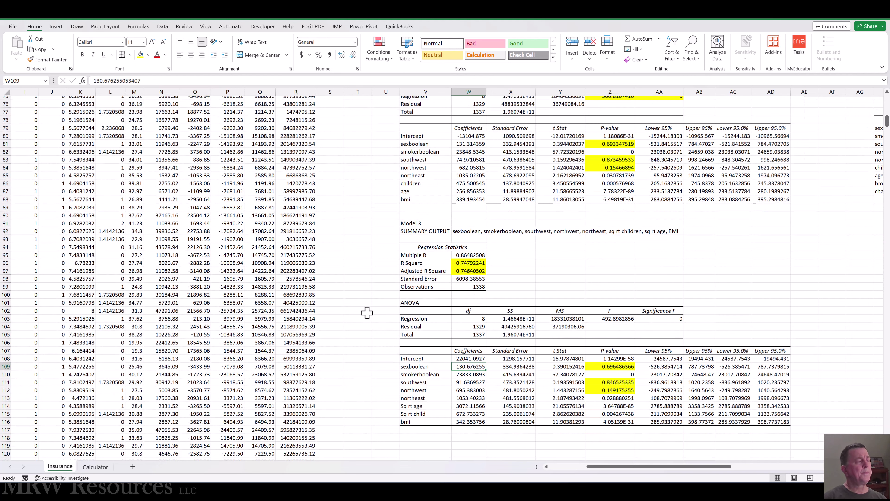
{"action": "key", "text": "shift+Down"}
{"action": "key", "text": "shift+Down"}
{"action": "key", "text": "shift+Down"}
{"action": "key", "text": "shift+Down"}
{"action": "key", "text": "shift+Down"}
{"action": "key", "text": "shift+Down"}
{"action": "key", "text": "shift+Down"}
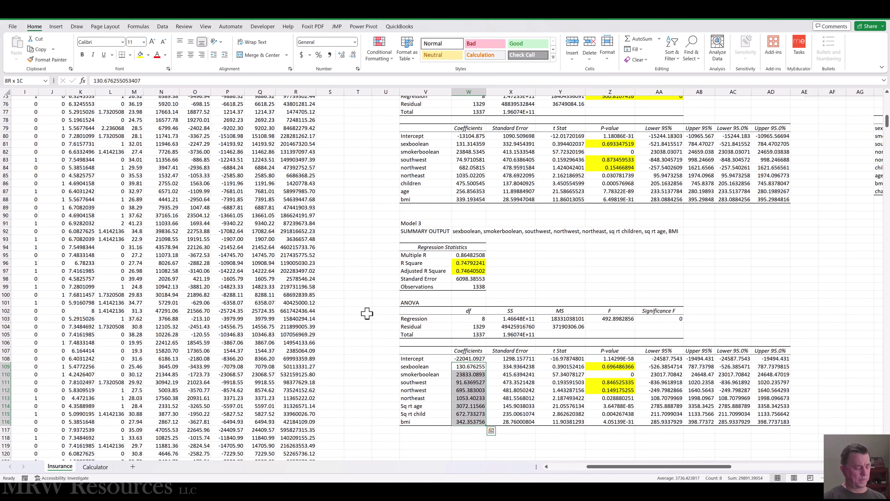
Step: Paste Model 3's coefficients as transposed values into F4:M4, sexboolean 130.6763 through bmi 342.35
{"action": "key", "text": "ctrl+c"}
{"action": "key", "text": "ctrl+Home"}
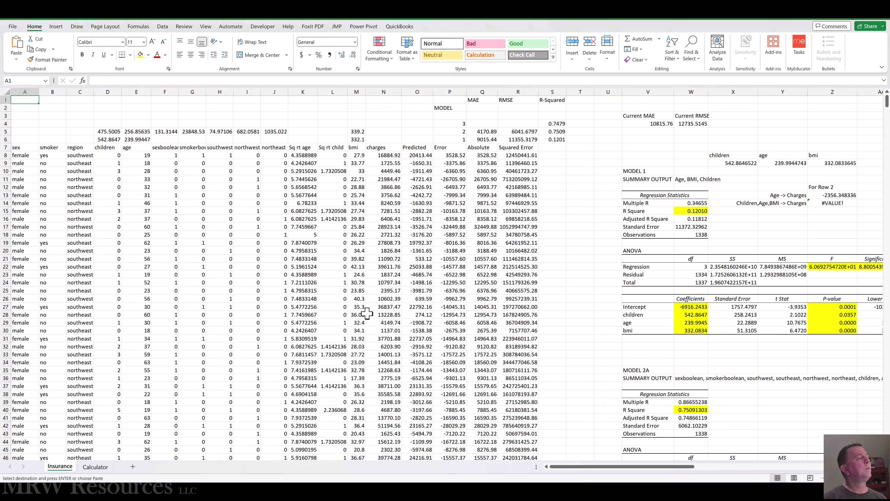
{"action": "key", "text": "Right"}
{"action": "key", "text": "Right"}
{"action": "key", "text": "Right"}
{"action": "key", "text": "Right"}
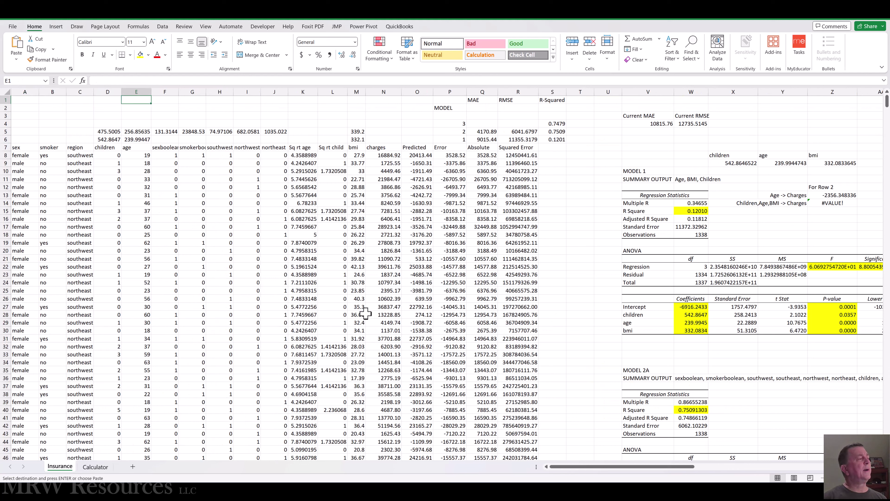
{"action": "key", "text": "Down"}
{"action": "key", "text": "Down"}
{"action": "key", "text": "Down"}
{"action": "key", "text": "Right"}
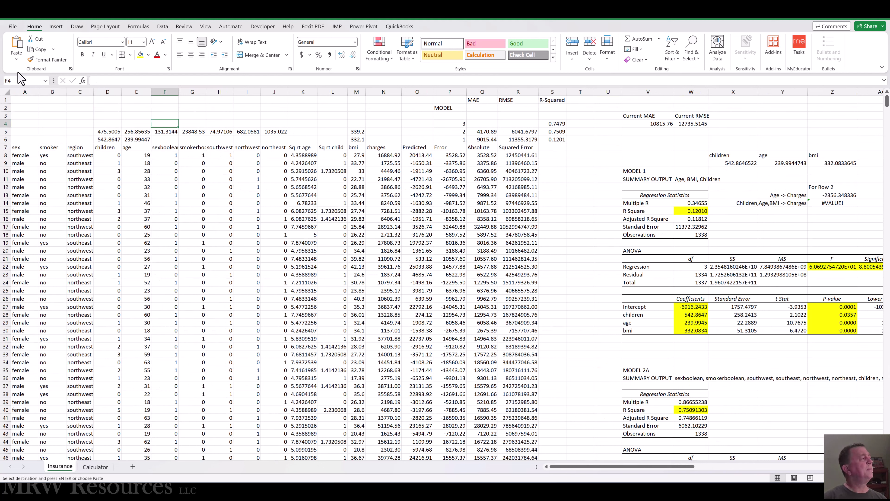
{"action": "left_click", "coordinate": [17, 59]}
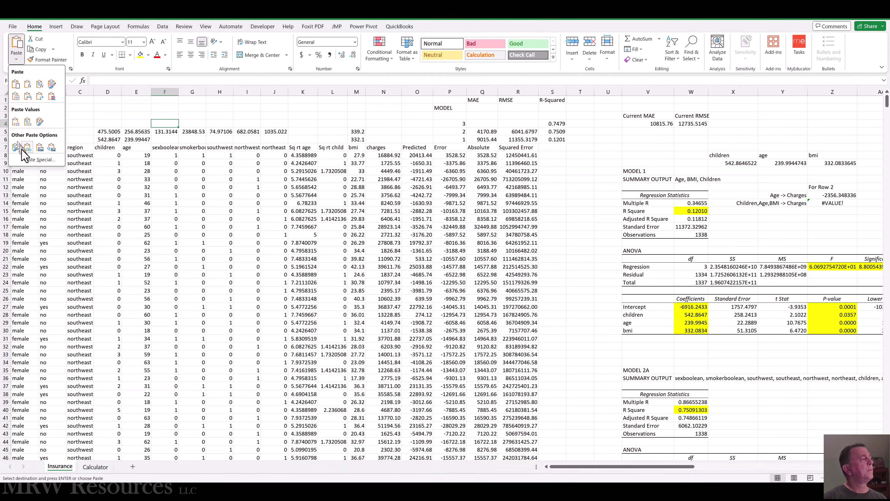
{"action": "left_click", "coordinate": [28, 159]}
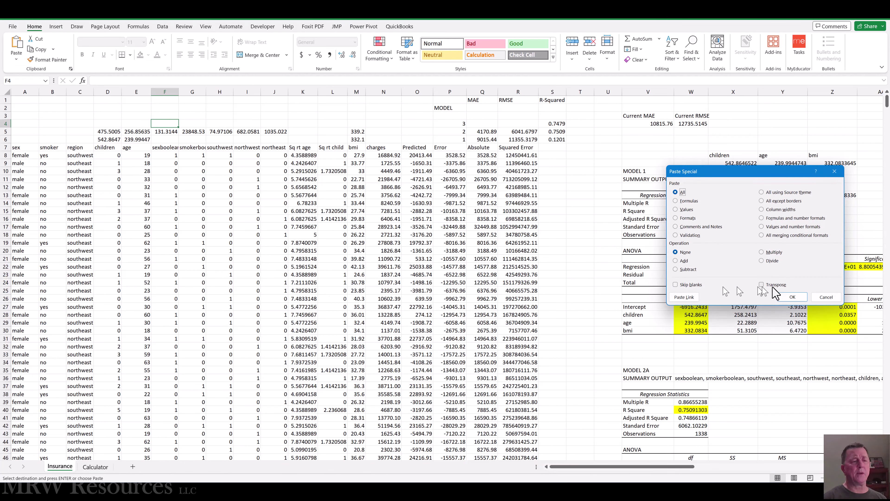
{"action": "left_click", "coordinate": [763, 284]}
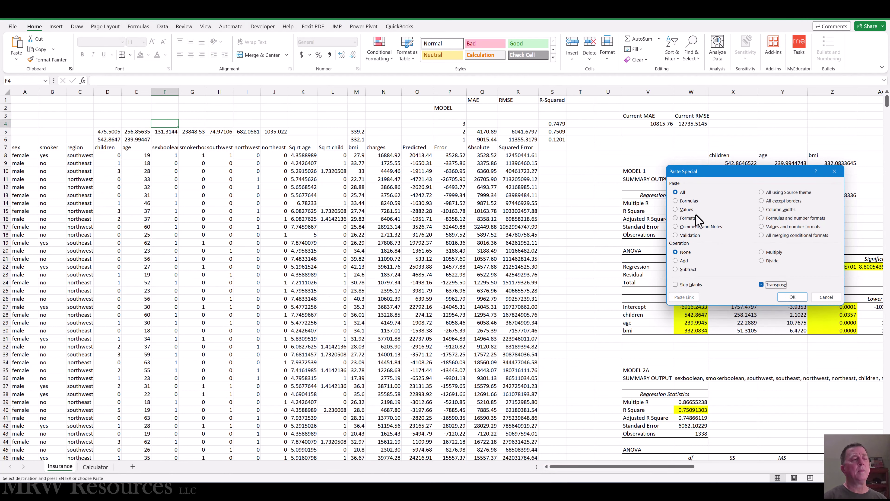
{"action": "left_click", "coordinate": [793, 297]}
Step: Edit O8's SUMPRODUCT formula so its coefficient range points to row 4, $F$4:$M$4
{"action": "left_click", "coordinate": [382, 123]}
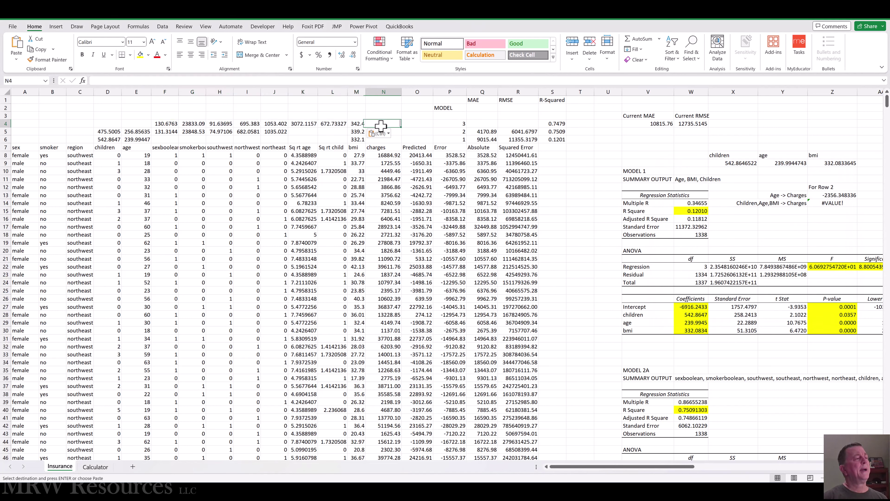
{"action": "key", "text": "Left"}
{"action": "key", "text": "Down"}
{"action": "key", "text": "Down"}
{"action": "key", "text": "Down"}
{"action": "key", "text": "Down"}
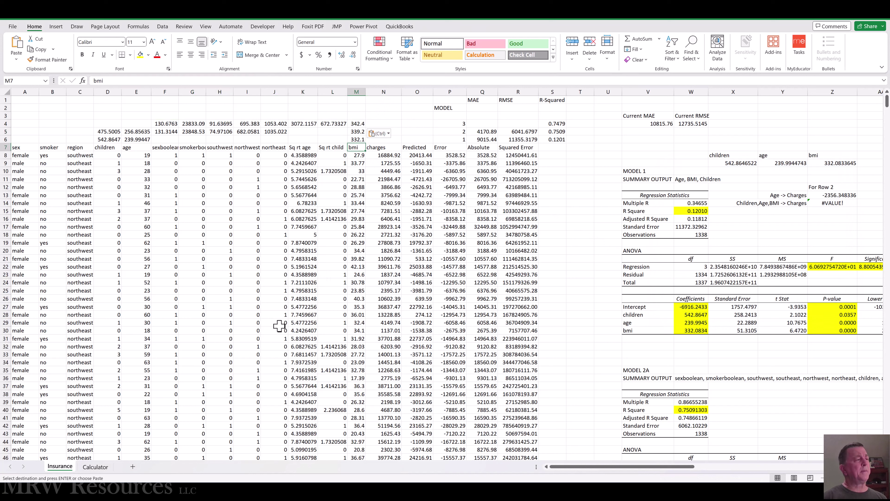
{"action": "key", "text": "Right"}
{"action": "key", "text": "Right"}
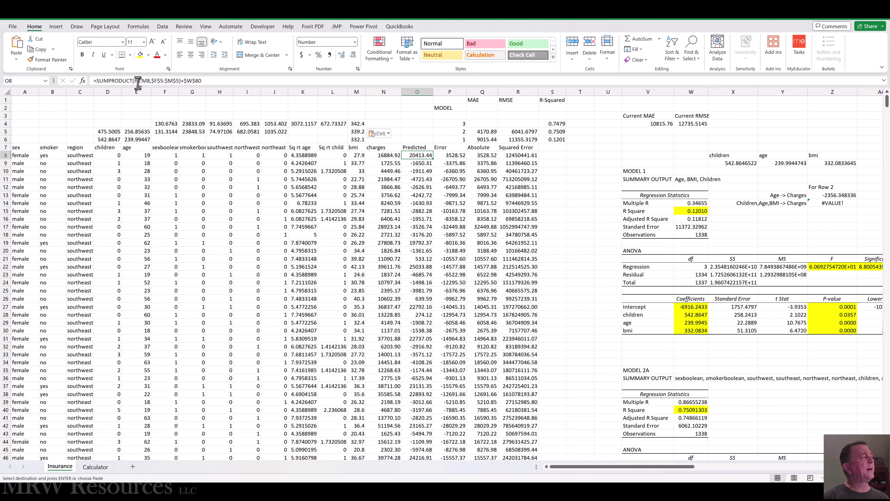
{"action": "left_click", "coordinate": [156, 81]}
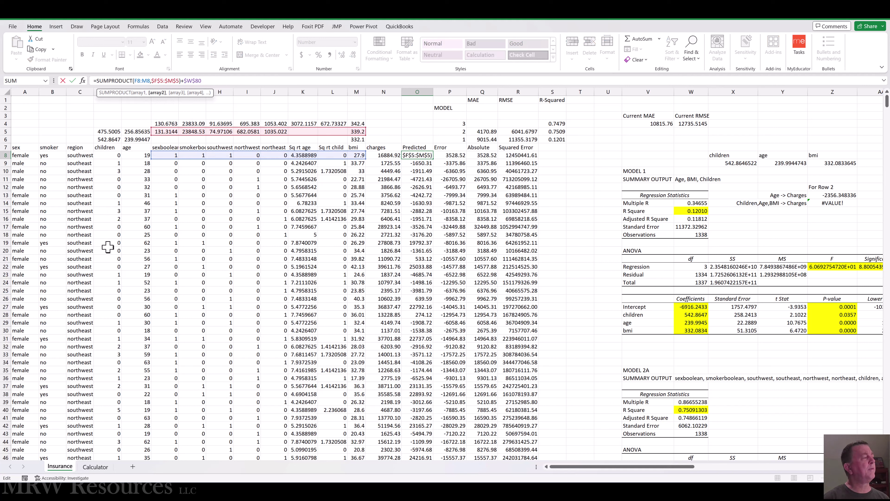
{"action": "key", "text": "BackSpace"}
{"action": "type", "text": "4"}
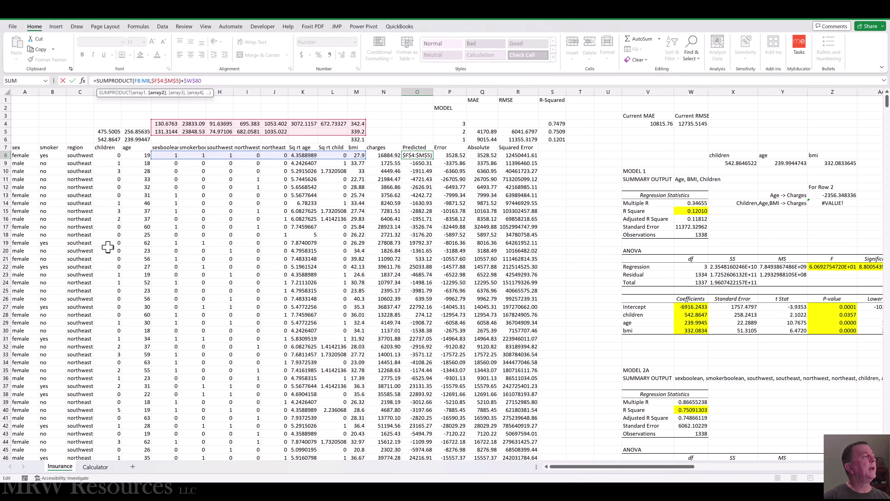
{"action": "key", "text": "BackSpace"}
{"action": "type", "text": "4"}
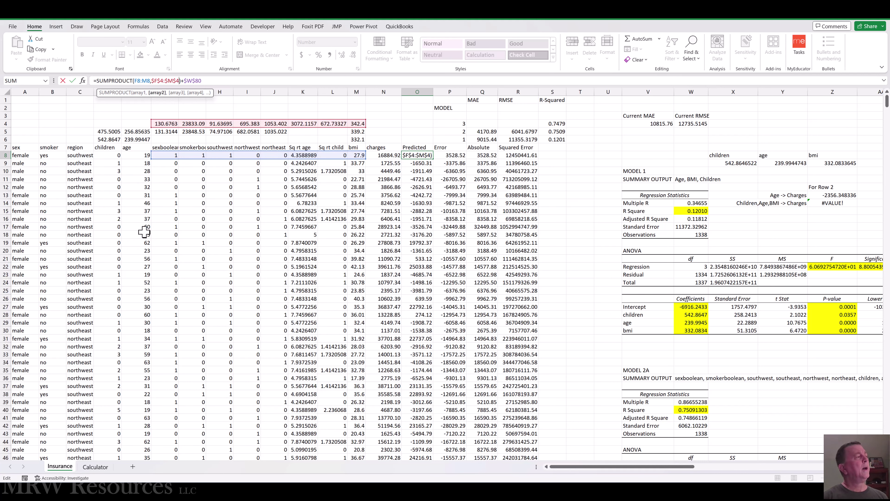
{"action": "key", "text": "End"}
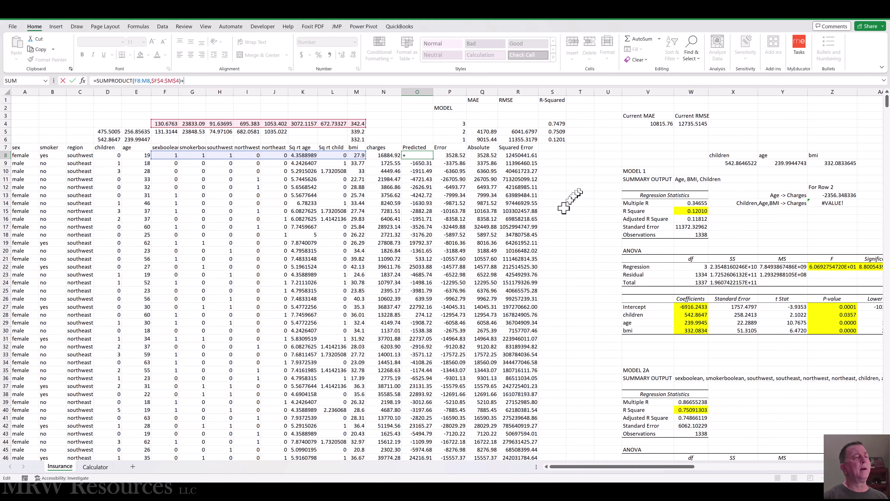
Step: Add Model 3's intercept as absolute $W$108 to the formula, giving 24957.02 in O8
{"action": "scroll", "coordinate": [572, 249], "scroll_direction": "down", "scroll_amount": 5}
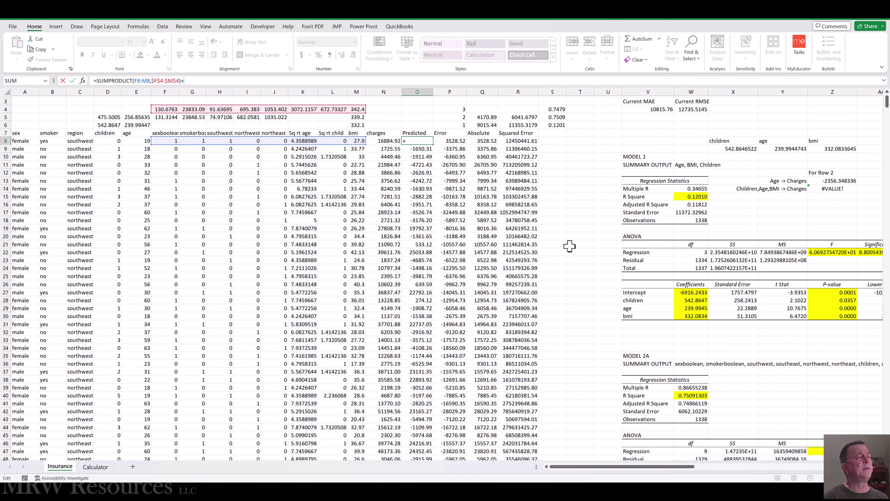
{"action": "scroll", "coordinate": [596, 311], "scroll_direction": "down", "scroll_amount": 20}
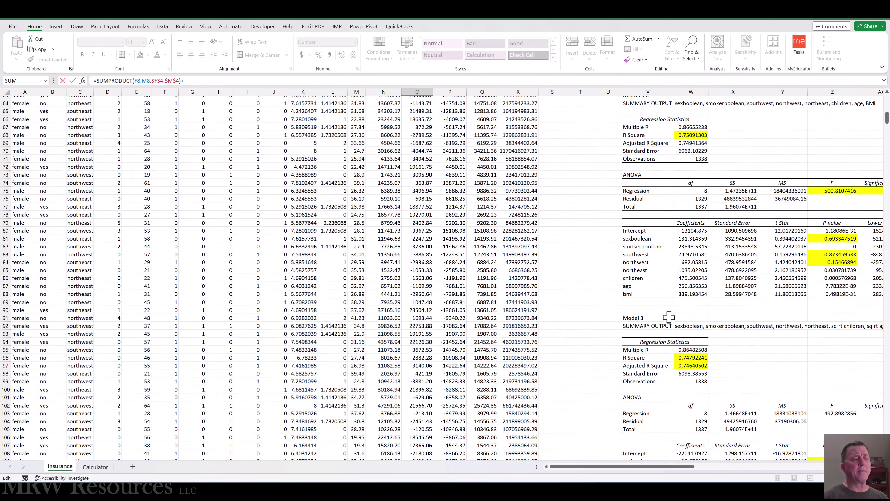
{"action": "scroll", "coordinate": [668, 317], "scroll_direction": "down", "scroll_amount": 5}
{"action": "scroll", "coordinate": [669, 317], "scroll_direction": "up", "scroll_amount": 6}
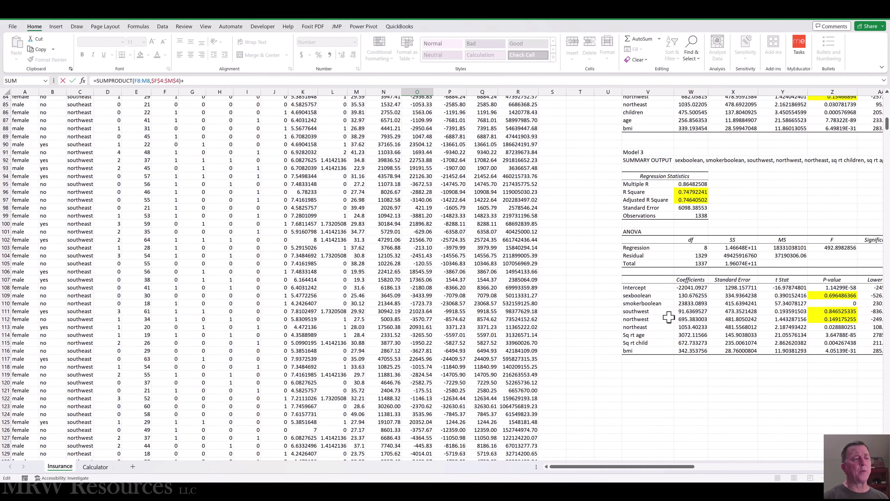
{"action": "left_click", "coordinate": [687, 288]}
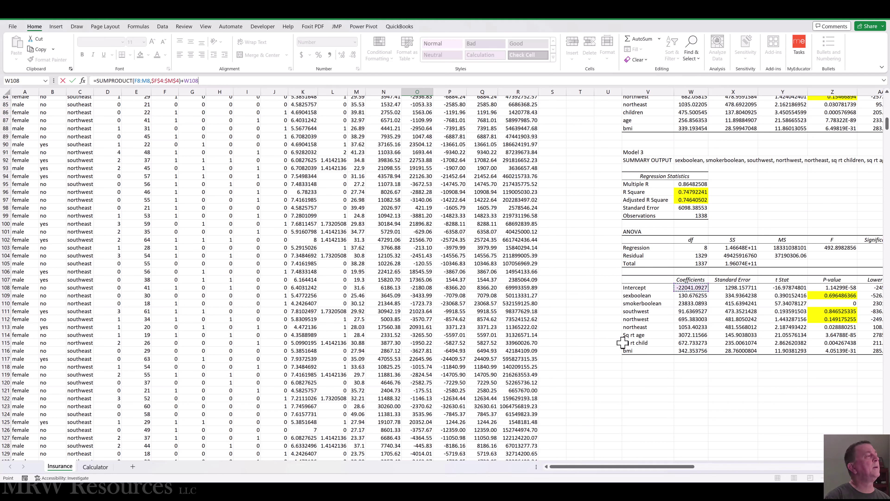
{"action": "key", "text": "F4"}
{"action": "key", "text": "ctrl+Return"}
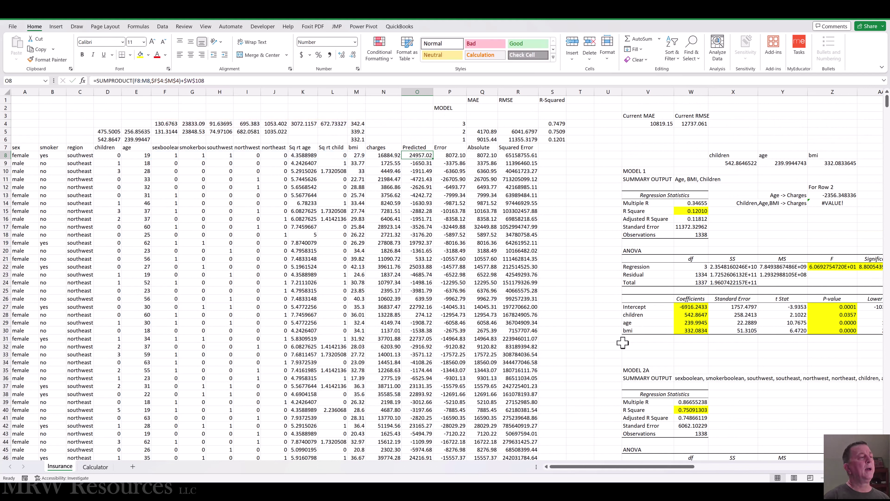
Step: Fill predictions down the column and paste MAE 4226.55 and RMSE 6077.84 as values into Model 3's row
{"action": "double_click", "coordinate": [434, 159]}
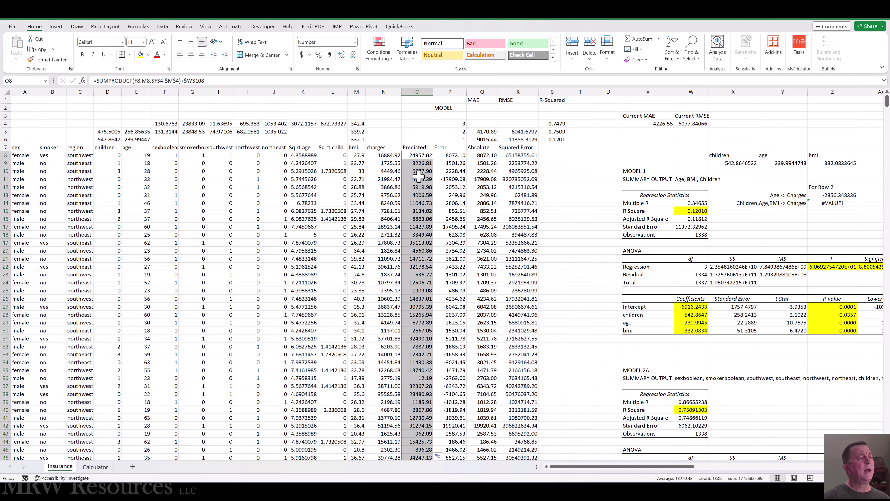
{"action": "left_click", "coordinate": [644, 125]}
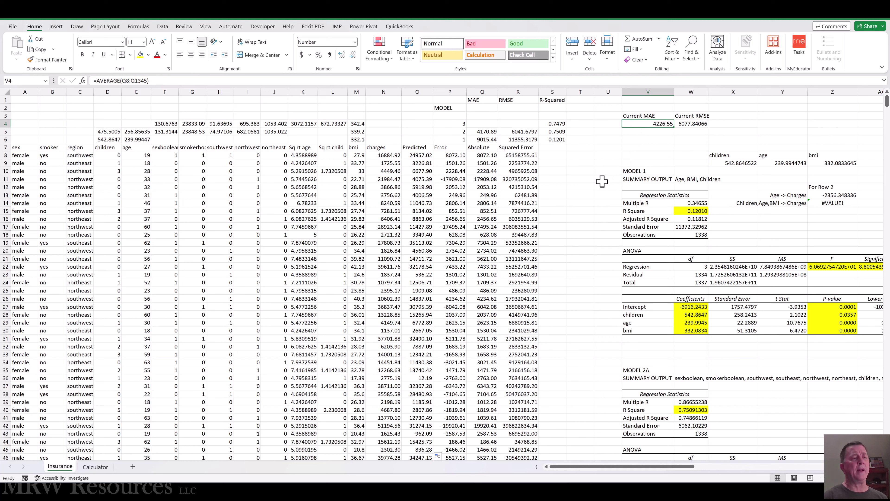
{"action": "key", "text": "shift+Right"}
{"action": "key", "text": "ctrl+c"}
{"action": "key", "text": "Left"}
{"action": "key", "text": "Left"}
{"action": "key", "text": "Left"}
{"action": "key", "text": "Left"}
{"action": "key", "text": "Left"}
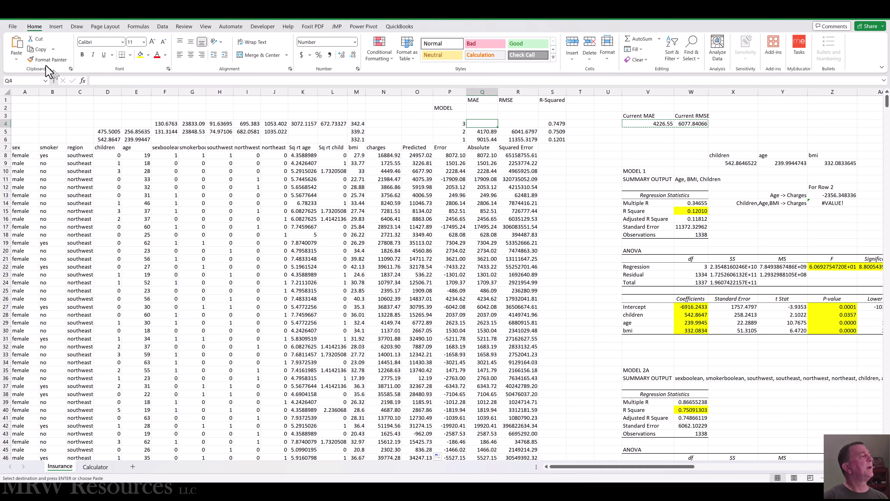
{"action": "left_click", "coordinate": [17, 59]}
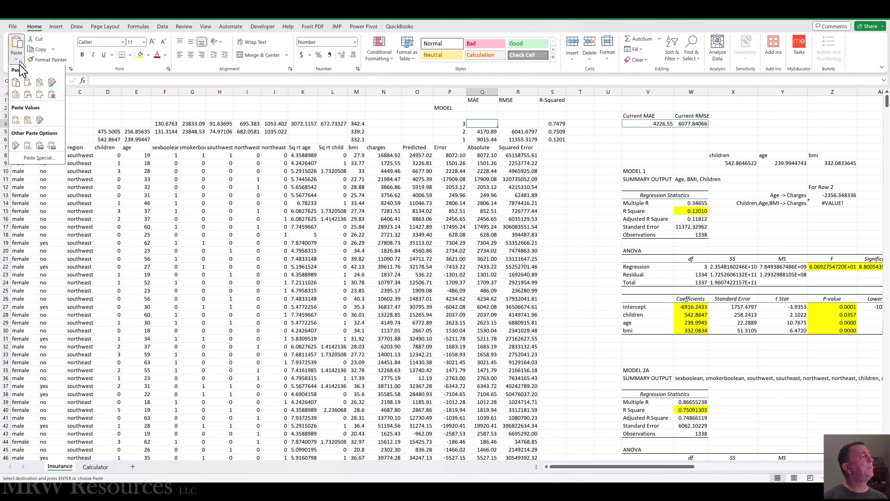
{"action": "left_click", "coordinate": [16, 119]}
Step: Compare Model 3's logged metrics with row 5 and clear the pending copy
{"action": "key", "text": "Down"}
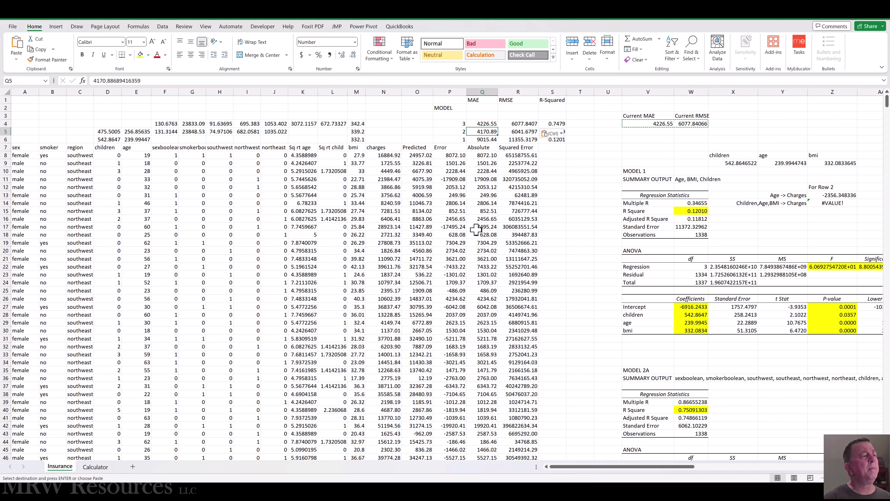
{"action": "key", "text": "Right"}
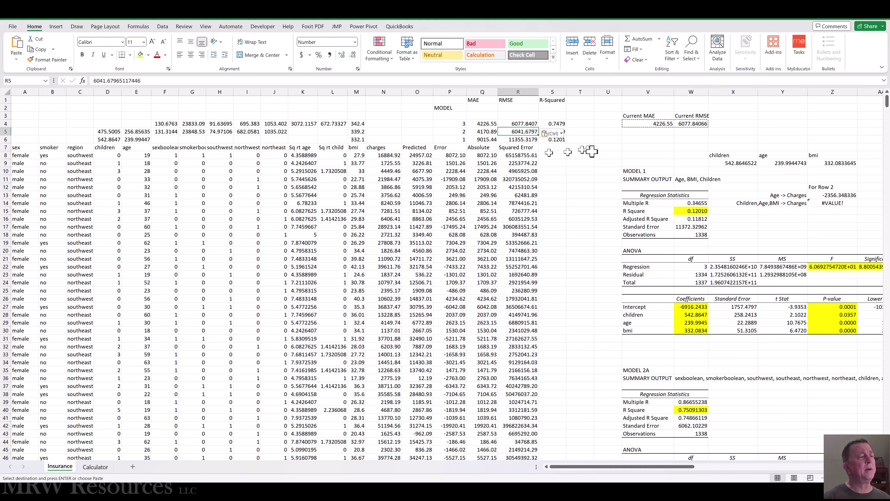
{"action": "key", "text": "Up"}
{"action": "key", "text": "Left"}
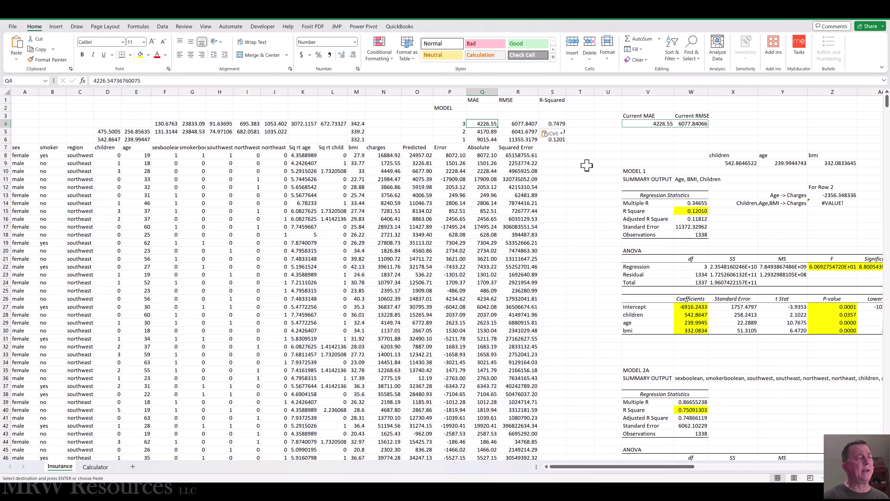
{"action": "key", "text": "Right"}
{"action": "key", "text": "Right"}
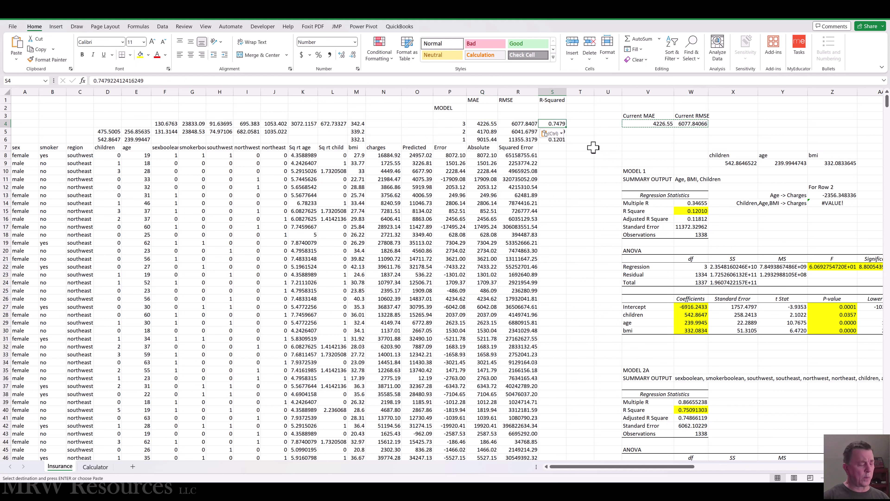
{"action": "key", "text": "F1"}
{"action": "left_click", "coordinate": [594, 148]}
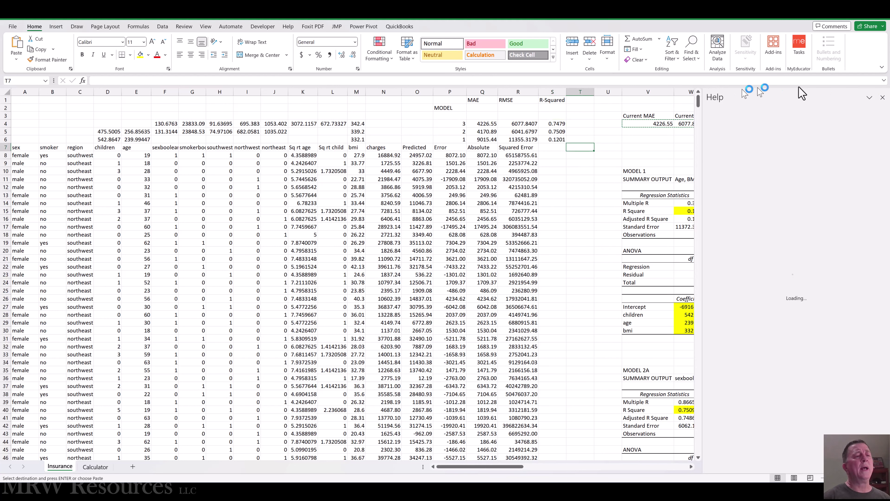
{"action": "left_click", "coordinate": [883, 97]}
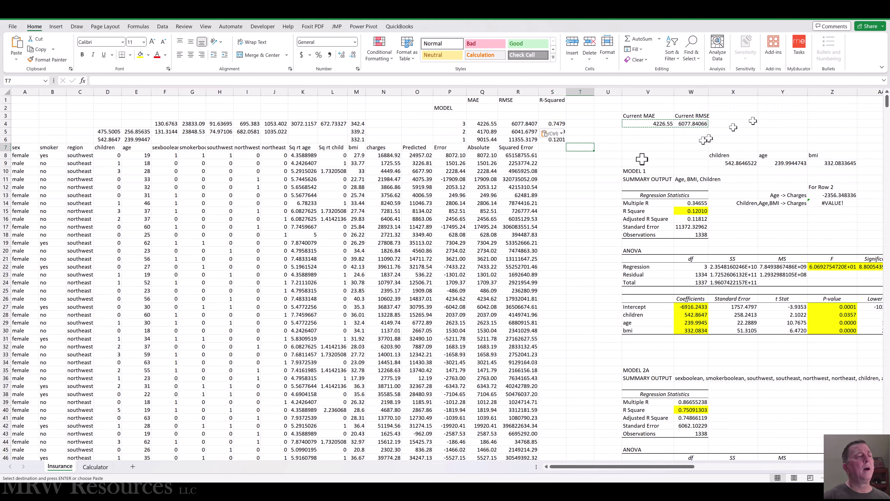
{"action": "left_click", "coordinate": [559, 203]}
{"action": "key", "text": "Escape"}
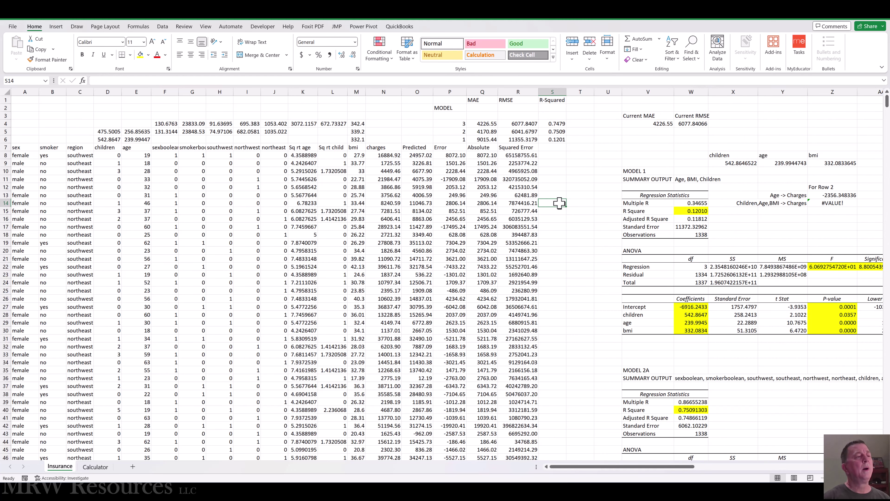
{"action": "key", "text": "Up"}
{"action": "key", "text": "Up"}
{"action": "key", "text": "Up"}
{"action": "key", "text": "Up"}
{"action": "key", "text": "Up"}
{"action": "key", "text": "Up"}
{"action": "key", "text": "Up"}
{"action": "key", "text": "Up"}
{"action": "key", "text": "Up"}
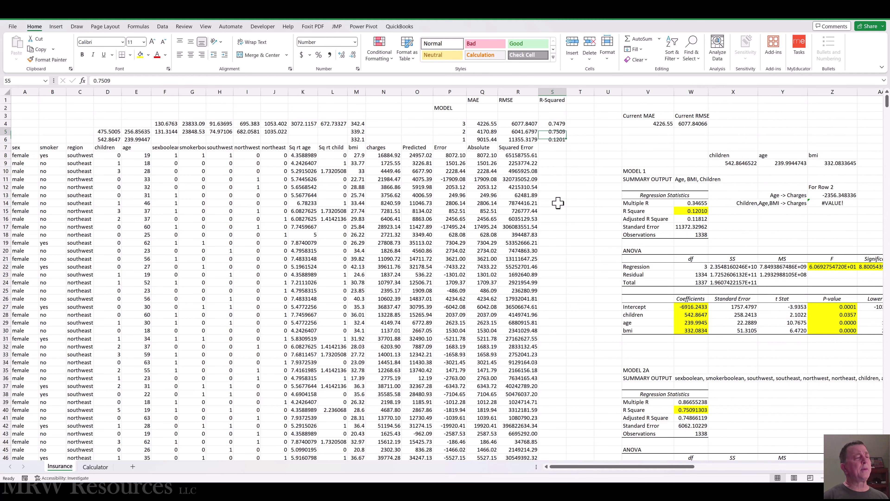
{"action": "key", "text": "Left"}
{"action": "key", "text": "Left"}
{"action": "key", "text": "Left"}
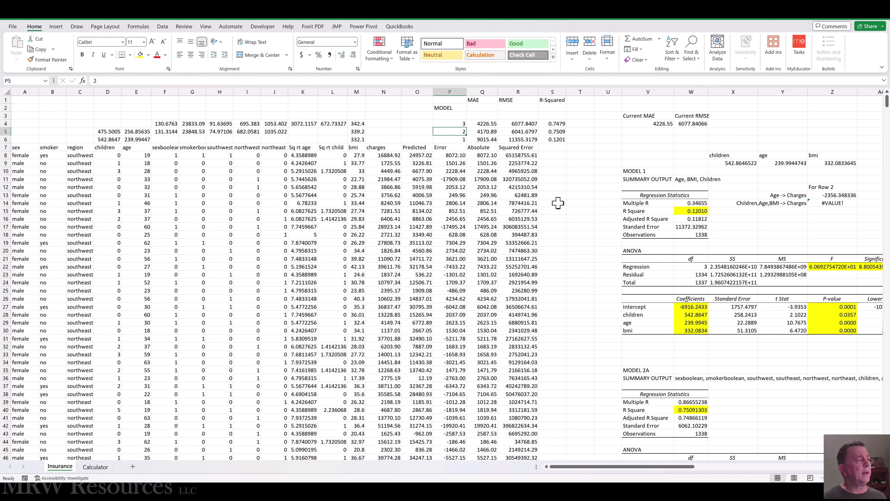
{"action": "key", "text": "Left"}
{"action": "key", "text": "Left"}
{"action": "key", "text": "Left"}
{"action": "key", "text": "Down"}
{"action": "key", "text": "Left"}
{"action": "key", "text": "Left"}
{"action": "key", "text": "Right"}
{"action": "key", "text": "Right"}
{"action": "key", "text": "Right"}
{"action": "key", "text": "Right"}
{"action": "key", "text": "Right"}
{"action": "key", "text": "Right"}
{"action": "key", "text": "Right"}
{"action": "key", "text": "Right"}
{"action": "key", "text": "Right"}
{"action": "key", "text": "Right"}
{"action": "key", "text": "Right"}
{"action": "key", "text": "Right"}
{"action": "key", "text": "Right"}
{"action": "key", "text": "Right"}
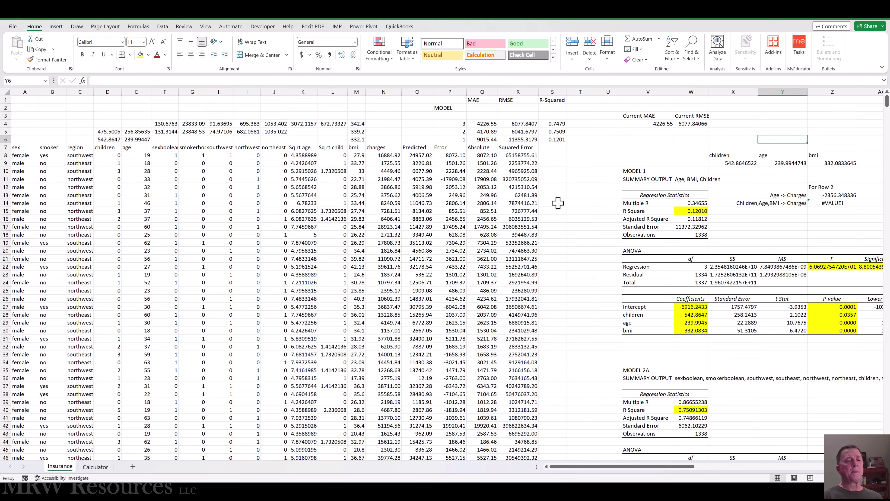
{"action": "key", "text": "Page_Down"}
{"action": "key", "text": "Page_Down"}
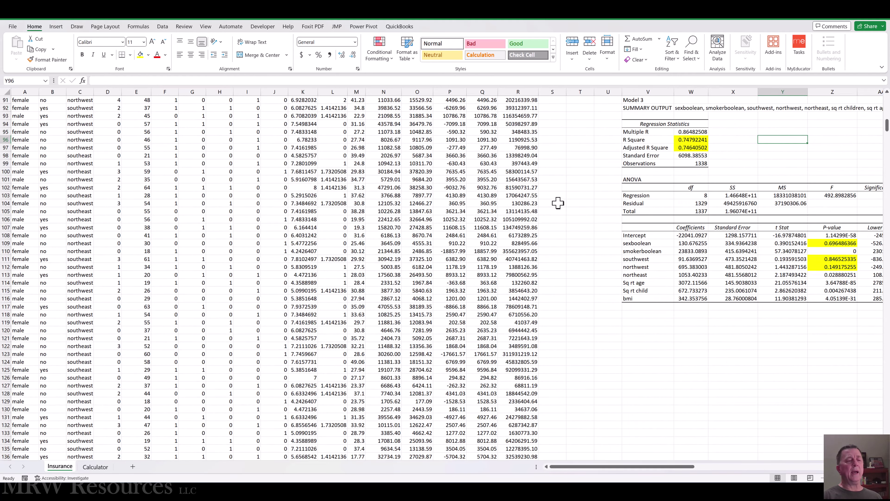
{"action": "key", "text": "Right"}
{"action": "key", "text": "Right"}
{"action": "key", "text": "Right"}
{"action": "key", "text": "Right"}
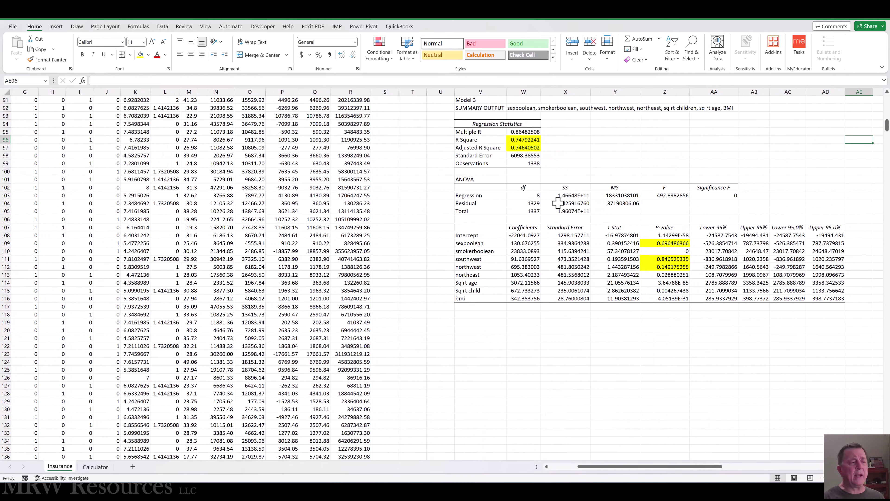
{"action": "key", "text": "Left"}
{"action": "key", "text": "Left"}
{"action": "key", "text": "Left"}
{"action": "key", "text": "Left"}
{"action": "key", "text": "Left"}
{"action": "key", "text": "Left"}
{"action": "key", "text": "ctrl+Home"}
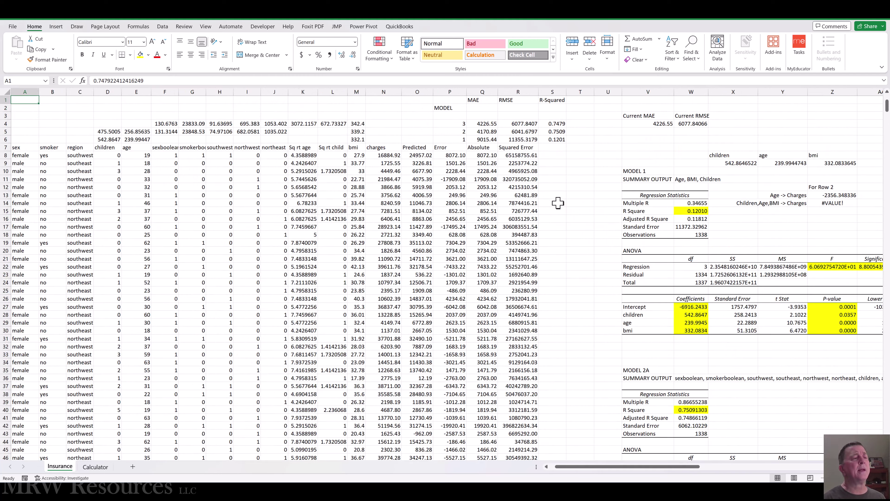
{"action": "key", "text": "Right"}
{"action": "key", "text": "Right"}
{"action": "key", "text": "Right"}
{"action": "key", "text": "Right"}
{"action": "key", "text": "Right"}
{"action": "key", "text": "Right"}
{"action": "key", "text": "Right"}
{"action": "key", "text": "Right"}
{"action": "key", "text": "Right"}
{"action": "key", "text": "Right"}
{"action": "key", "text": "Right"}
{"action": "key", "text": "Right"}
{"action": "key", "text": "Right"}
{"action": "key", "text": "Right"}
{"action": "key", "text": "Right"}
{"action": "key", "text": "Right"}
{"action": "key", "text": "Right"}
{"action": "key", "text": "Right"}
{"action": "key", "text": "Right"}
{"action": "key", "text": "Right"}
{"action": "key", "text": "Right"}
{"action": "key", "text": "Right"}
{"action": "key", "text": "Right"}
{"action": "key", "text": "Right"}
{"action": "key", "text": "Right"}
{"action": "key", "text": "Right"}
{"action": "key", "text": "Right"}
{"action": "key", "text": "Right"}
{"action": "key", "text": "Right"}
{"action": "key", "text": "Right"}
{"action": "key", "text": "Right"}
{"action": "key", "text": "Right"}
{"action": "key", "text": "Right"}
{"action": "key", "text": "Right"}
{"action": "key", "text": "Right"}
{"action": "key", "text": "Right"}
{"action": "key", "text": "Right"}
{"action": "key", "text": "Right"}
{"action": "key", "text": "Right"}
{"action": "key", "text": "Right"}
{"action": "key", "text": "Right"}
{"action": "key", "text": "Right"}
{"action": "key", "text": "Right"}
{"action": "key", "text": "Right"}
{"action": "key", "text": "Right"}
{"action": "key", "text": "Right"}
{"action": "key", "text": "Right"}
{"action": "key", "text": "Right"}
{"action": "key", "text": "Right"}
{"action": "key", "text": "Right"}
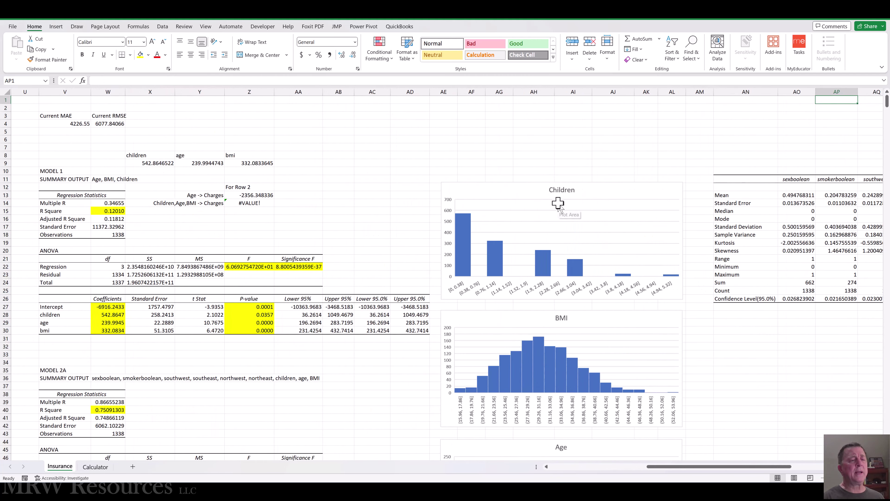
{"action": "key", "text": "Right"}
{"action": "key", "text": "Down"}
{"action": "key", "text": "Down"}
{"action": "key", "text": "Down"}
{"action": "key", "text": "Down"}
{"action": "key", "text": "Down"}
{"action": "key", "text": "Down"}
{"action": "key", "text": "Down"}
{"action": "key", "text": "Down"}
{"action": "key", "text": "Down"}
{"action": "key", "text": "Down"}
{"action": "key", "text": "Down"}
{"action": "key", "text": "Left"}
{"action": "key", "text": "Left"}
{"action": "key", "text": "Left"}
{"action": "key", "text": "Left"}
{"action": "key", "text": "Left"}
{"action": "key", "text": "Left"}
{"action": "key", "text": "Down"}
{"action": "key", "text": "Down"}
{"action": "key", "text": "Down"}
{"action": "key", "text": "Down"}
{"action": "key", "text": "Down"}
{"action": "key", "text": "Down"}
{"action": "key", "text": "Down"}
{"action": "key", "text": "Down"}
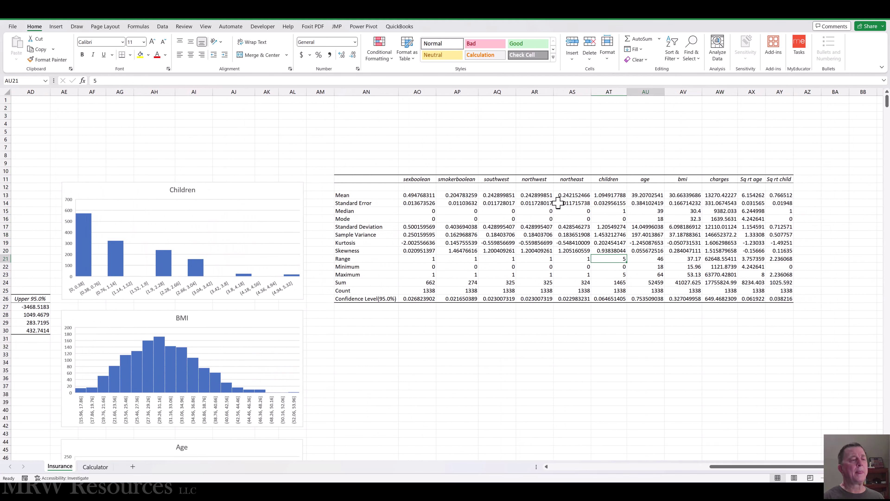
{"action": "key", "text": "Right"}
{"action": "key", "text": "Up"}
{"action": "key", "text": "Right"}
{"action": "key", "text": "Right"}
{"action": "key", "text": "Right"}
{"action": "key", "text": "Left"}
{"action": "key", "text": "Left"}
{"action": "key", "text": "Left"}
{"action": "key", "text": "Left"}
{"action": "key", "text": "Left"}
{"action": "key", "text": "Left"}
{"action": "key", "text": "Left"}
{"action": "key", "text": "Left"}
{"action": "key", "text": "Left"}
{"action": "key", "text": "Left"}
{"action": "key", "text": "Left"}
{"action": "key", "text": "Left"}
{"action": "key", "text": "Left"}
{"action": "key", "text": "Left"}
{"action": "key", "text": "Left"}
{"action": "key", "text": "Left"}
{"action": "key", "text": "Left"}
{"action": "key", "text": "Left"}
{"action": "key", "text": "Left"}
{"action": "key", "text": "Left"}
{"action": "key", "text": "Left"}
{"action": "key", "text": "Left"}
{"action": "key", "text": "Left"}
{"action": "key", "text": "Left"}
{"action": "key", "text": "Left"}
{"action": "key", "text": "Left"}
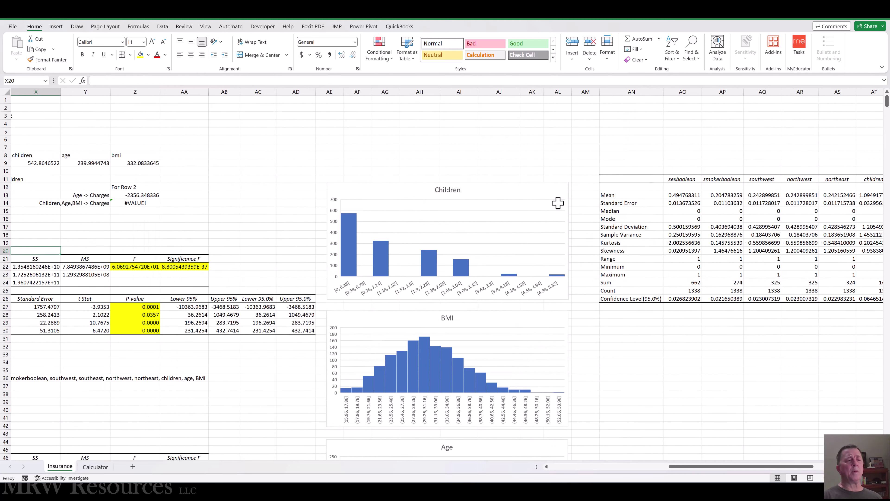
{"action": "key", "text": "Left"}
{"action": "key", "text": "Left"}
{"action": "key", "text": "Left"}
{"action": "key", "text": "Left"}
{"action": "key", "text": "Left"}
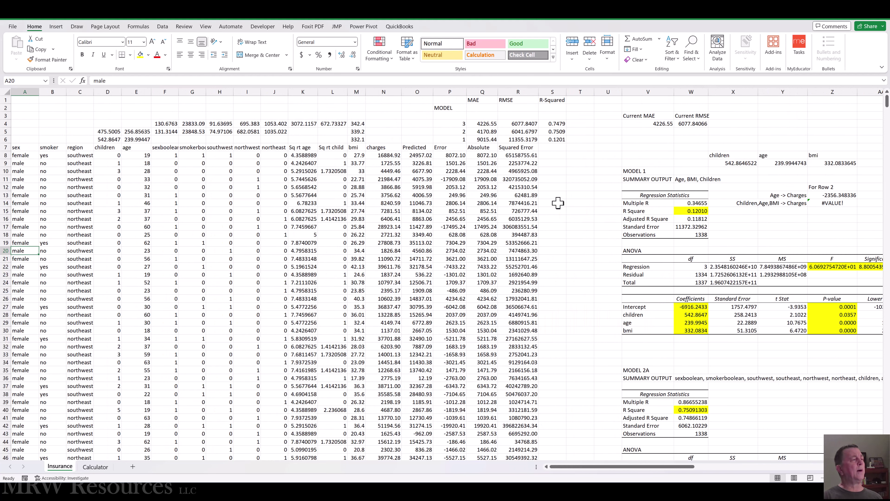
{"action": "key", "text": "ctrl+Home"}
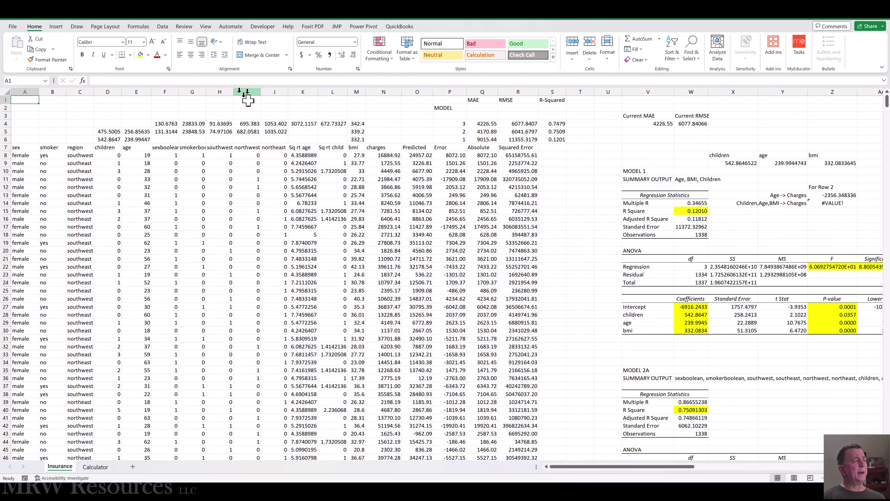